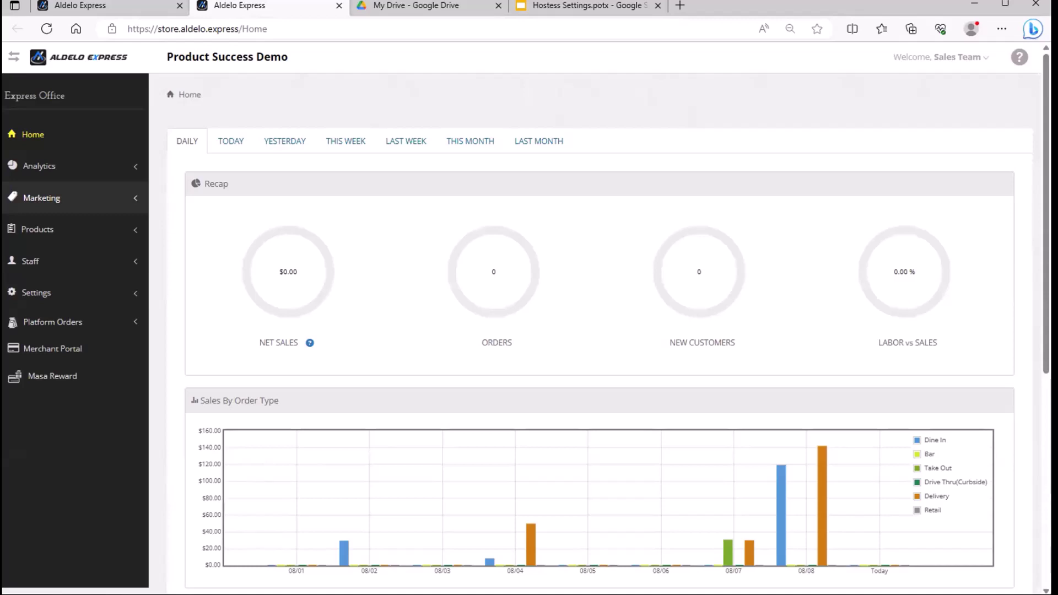
Open the Customers list under Marketing in the sidebar.
{"action": "left_click", "coordinate": [51, 204]}
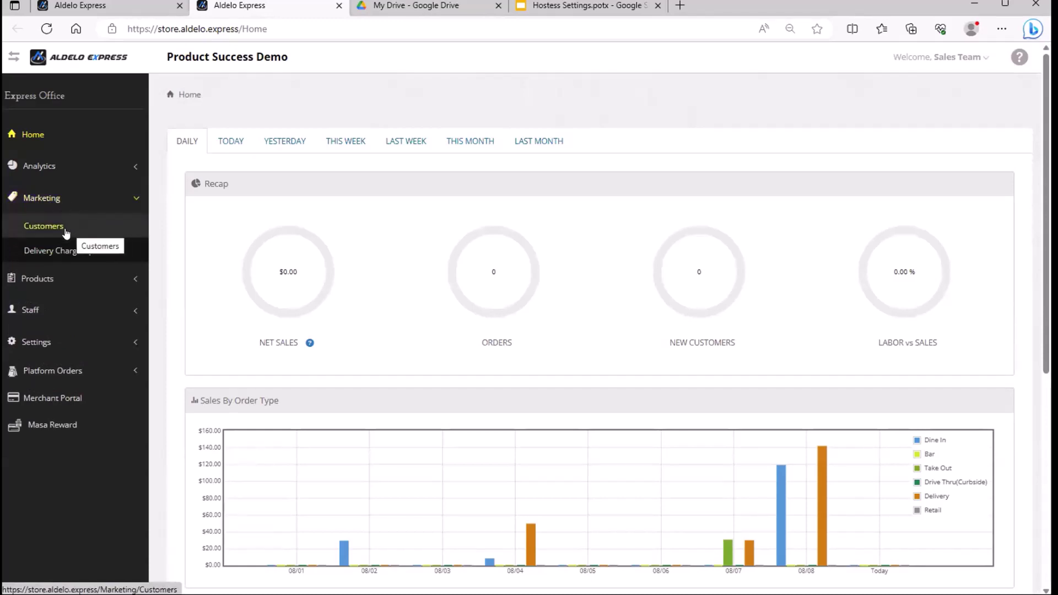
{"action": "left_click", "coordinate": [65, 231]}
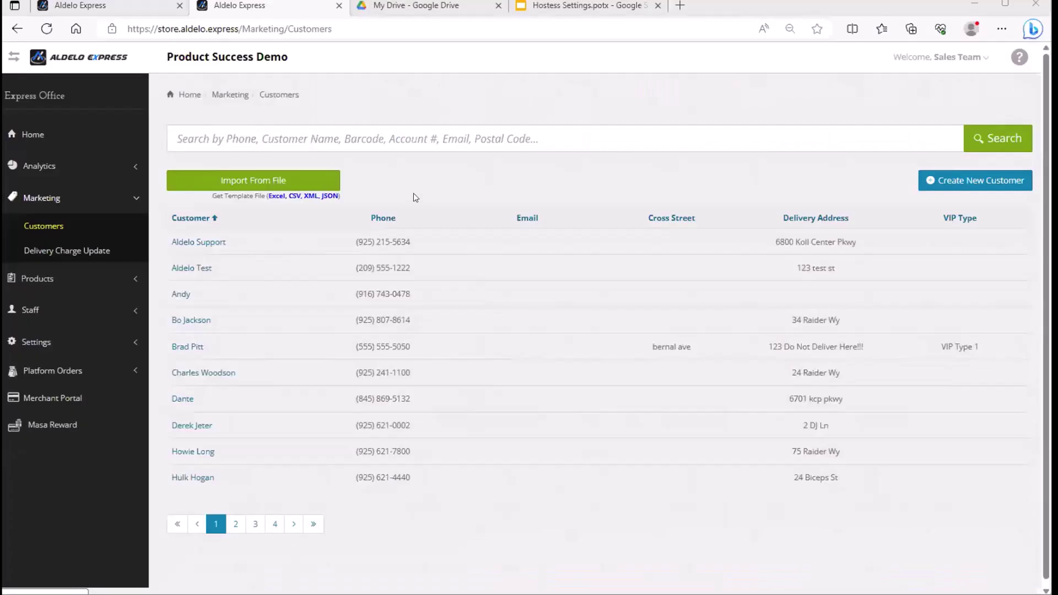
Import customers from the CustomerExcelTemplate file in Downloads and dismiss the success alert.
{"action": "left_click", "coordinate": [248, 188]}
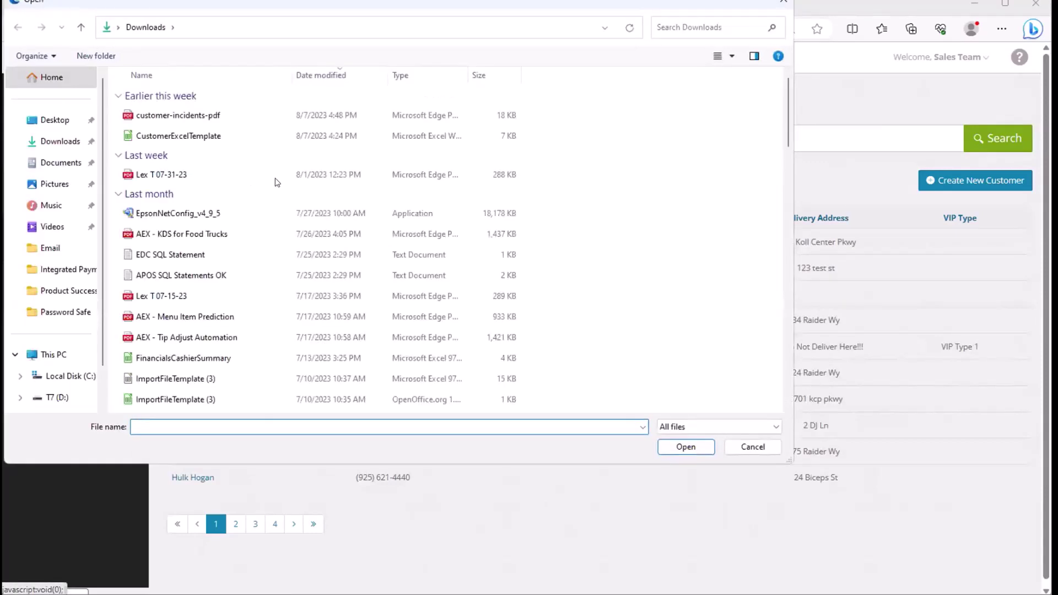
{"action": "left_click", "coordinate": [184, 138]}
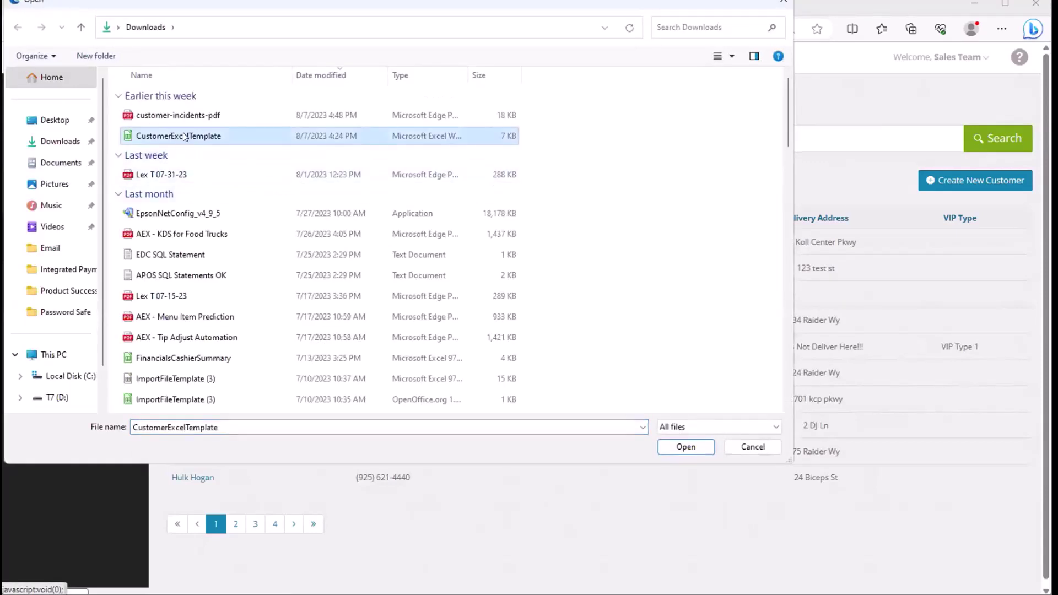
{"action": "left_click", "coordinate": [684, 448]}
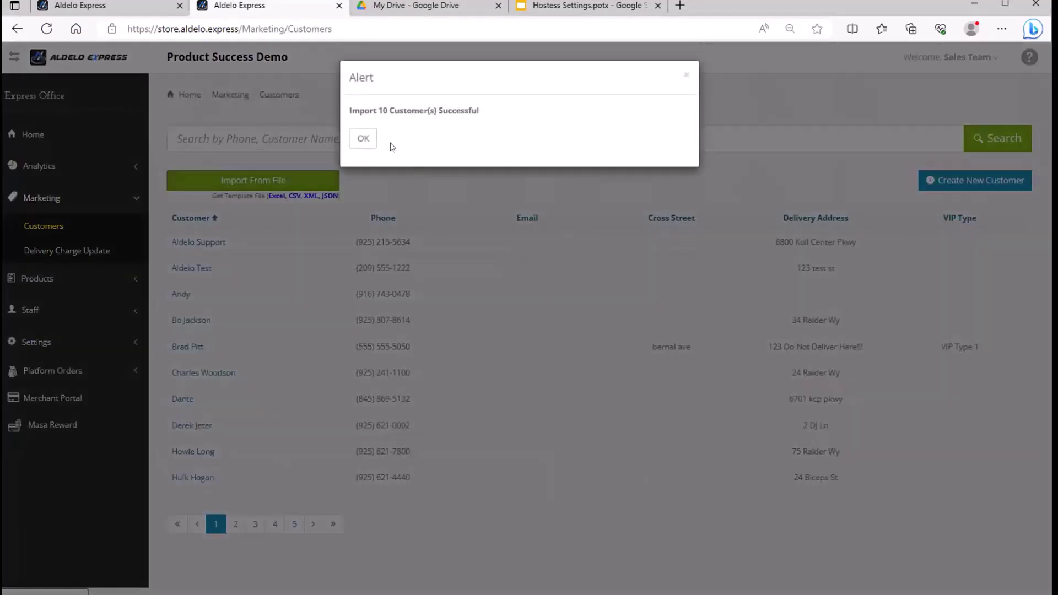
{"action": "left_click", "coordinate": [367, 141]}
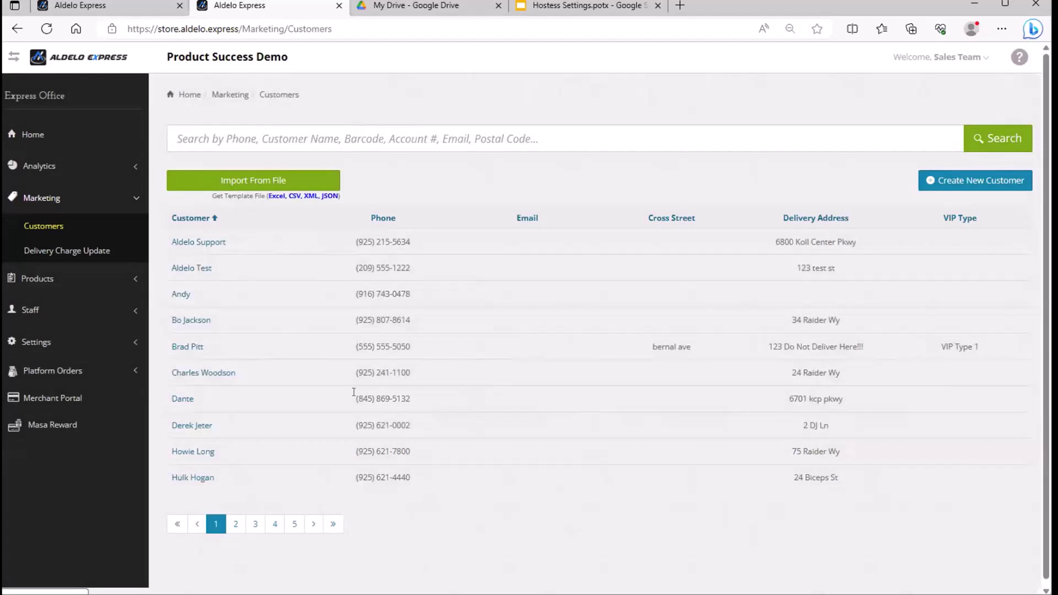
Page through the customer list to page 4.
{"action": "left_click", "coordinate": [236, 524]}
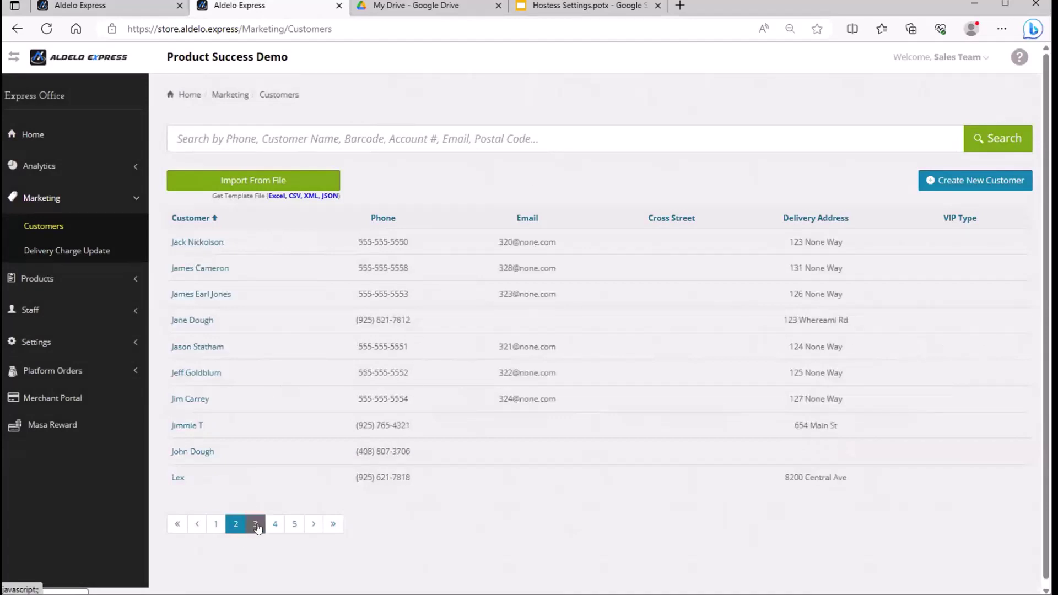
{"action": "left_click", "coordinate": [257, 526]}
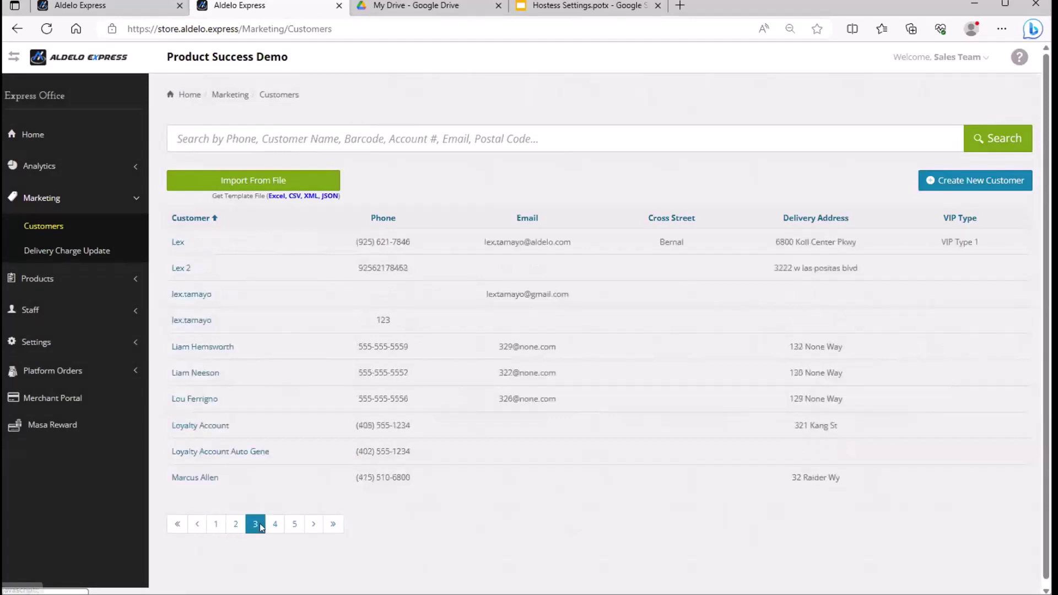
{"action": "left_click", "coordinate": [274, 527]}
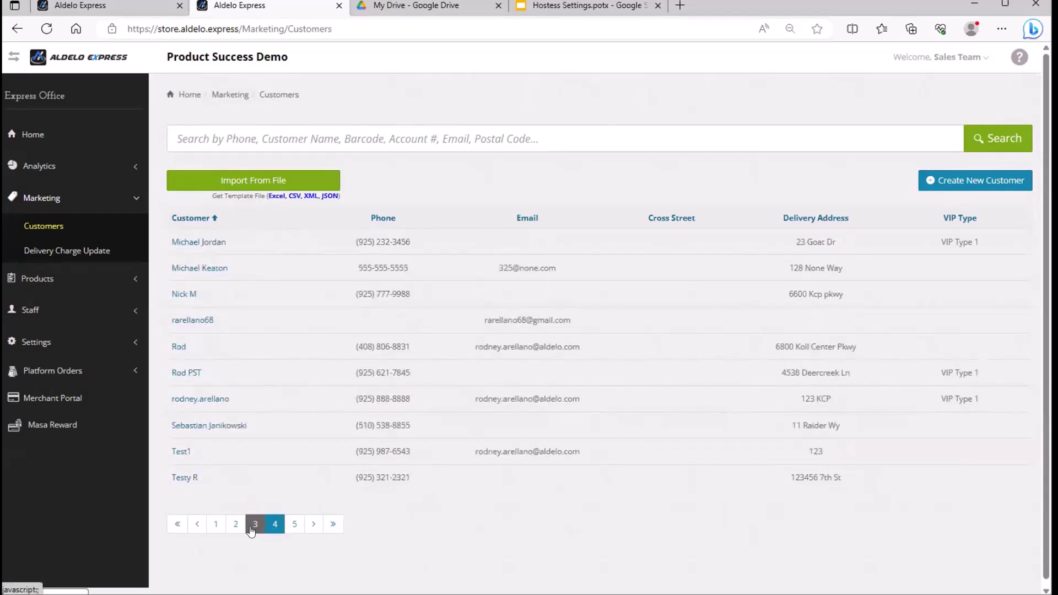
Open an imported customer's record, look over its empty optional fields, and save it.
{"action": "left_click", "coordinate": [203, 272]}
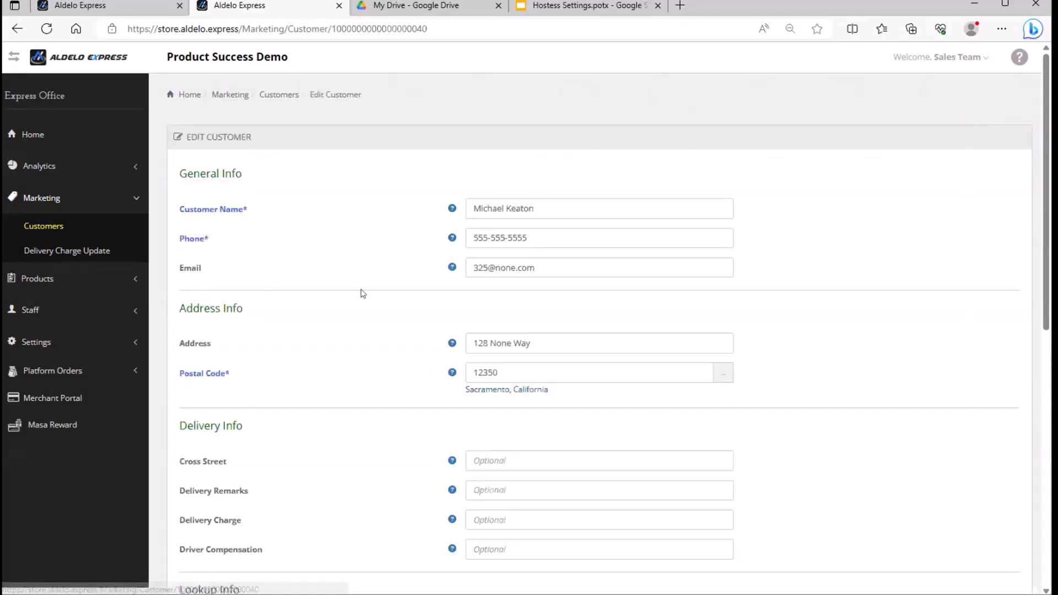
{"action": "scroll", "coordinate": [830, 279], "scroll_direction": "down", "scroll_amount": 3}
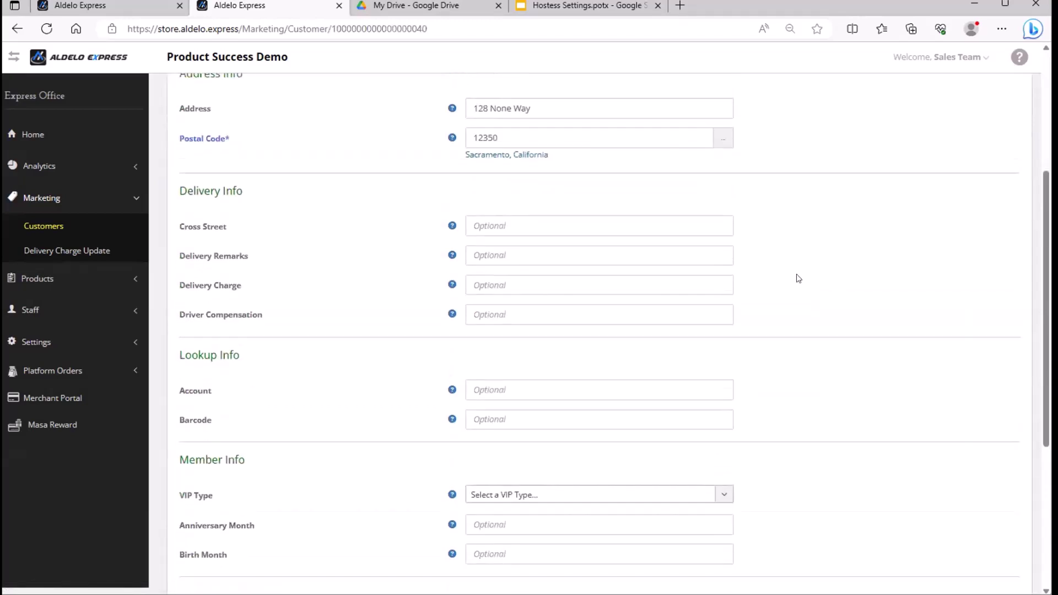
{"action": "scroll", "coordinate": [796, 276], "scroll_direction": "up", "scroll_amount": 3}
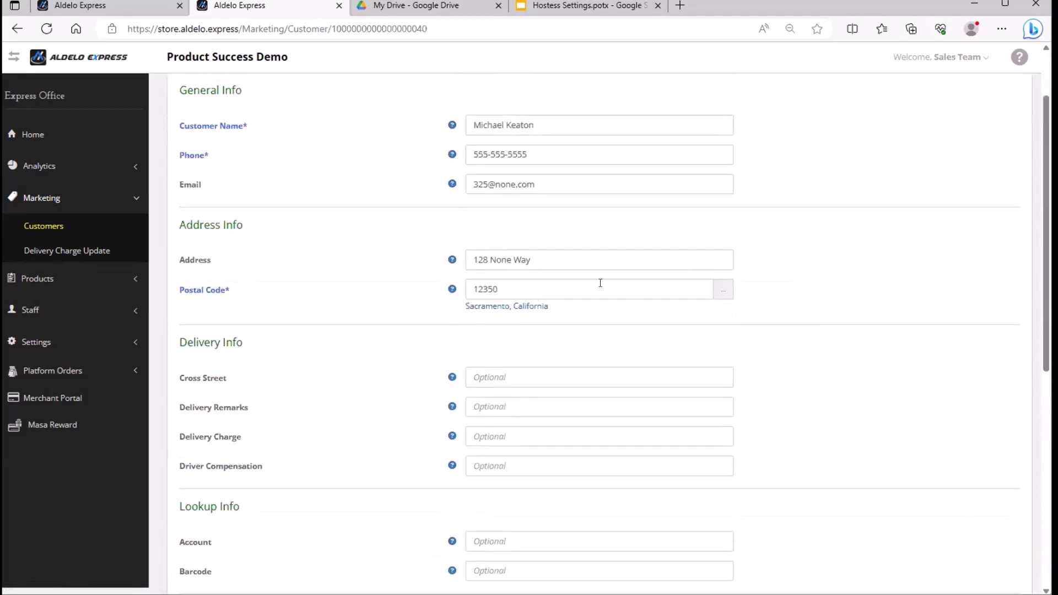
{"action": "scroll", "coordinate": [600, 283], "scroll_direction": "down", "scroll_amount": 5}
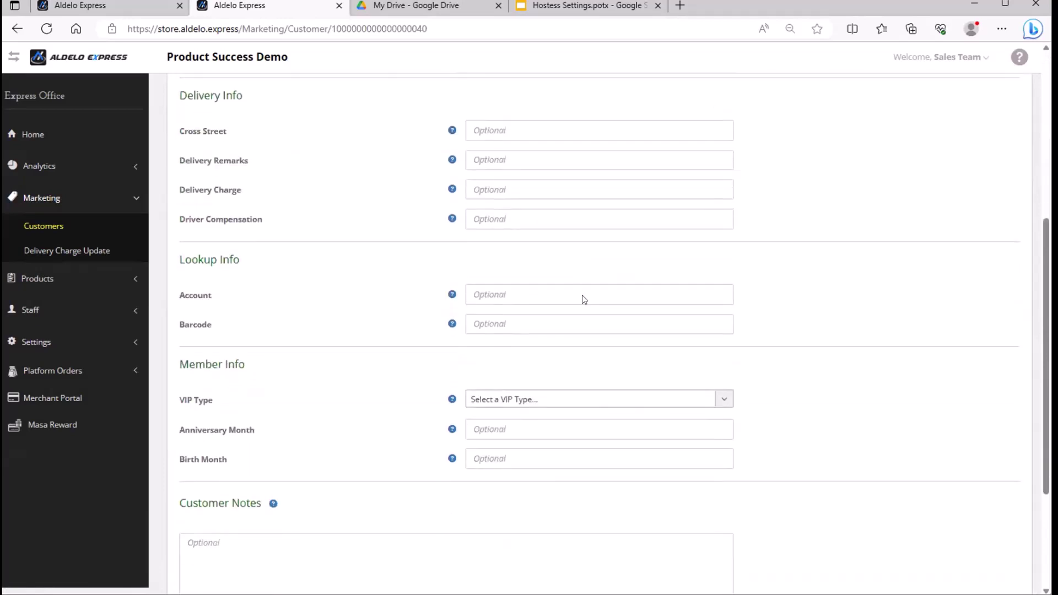
{"action": "scroll", "coordinate": [584, 300], "scroll_direction": "down", "scroll_amount": 2}
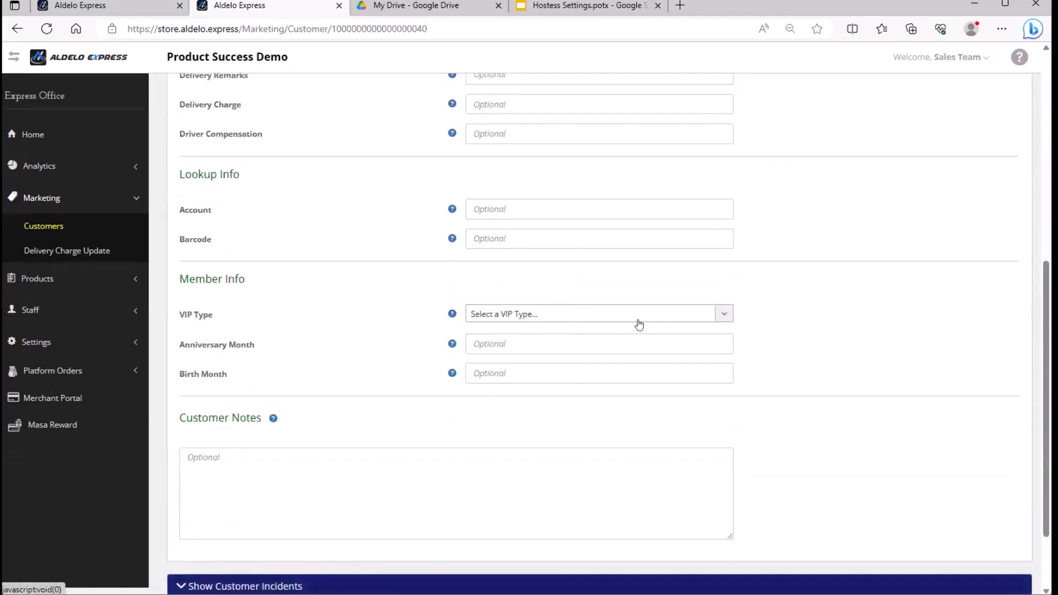
{"action": "scroll", "coordinate": [643, 325], "scroll_direction": "down", "scroll_amount": 2}
{"action": "scroll", "coordinate": [628, 308], "scroll_direction": "up", "scroll_amount": 3}
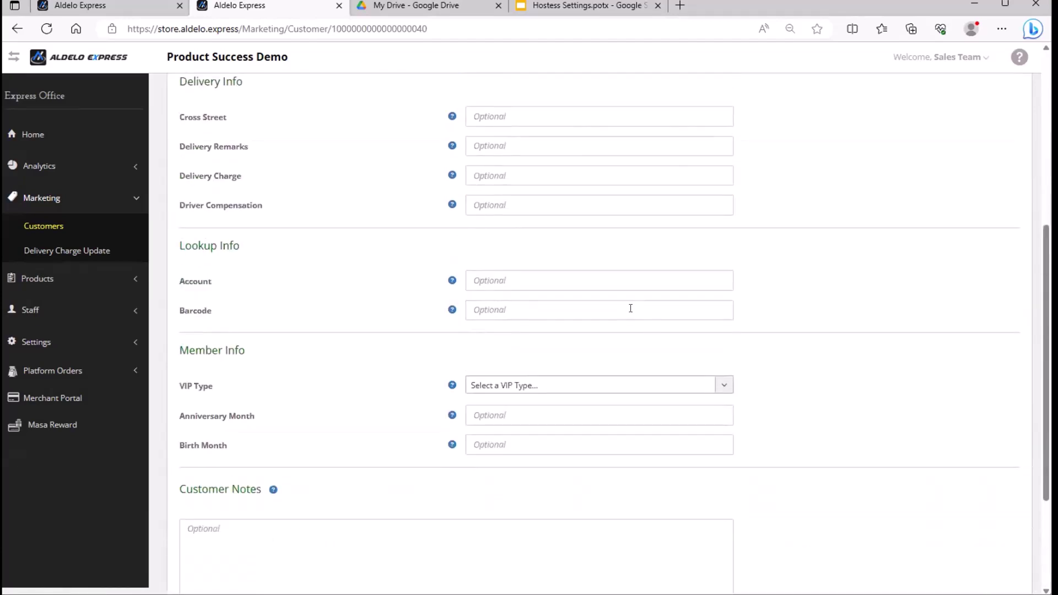
{"action": "scroll", "coordinate": [630, 308], "scroll_direction": "down", "scroll_amount": 3}
{"action": "left_click", "coordinate": [307, 530]}
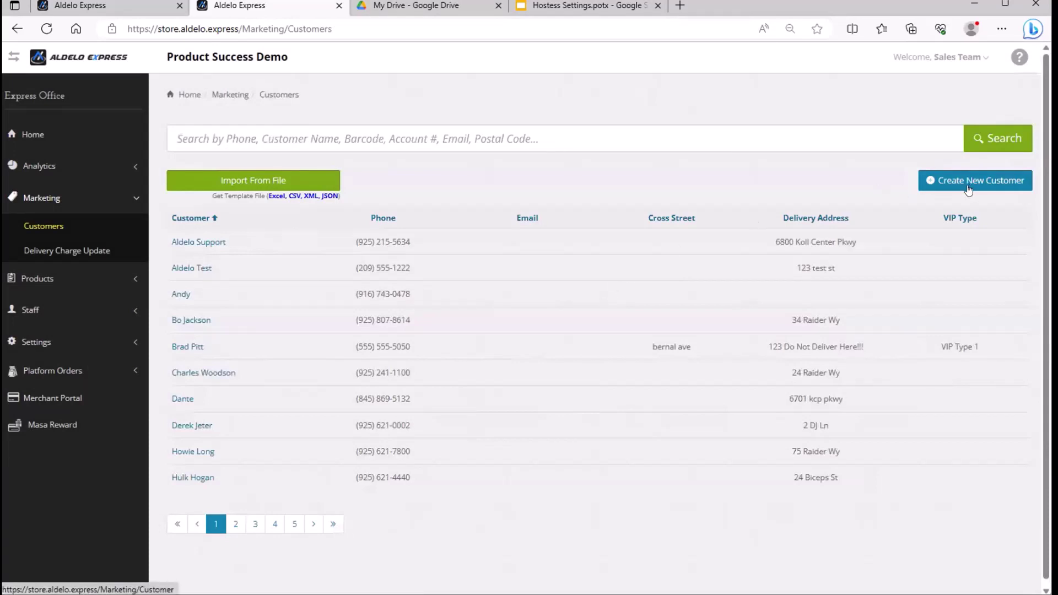
Create a new customer and enter the customer's name and phone number.
{"action": "left_click", "coordinate": [1002, 187]}
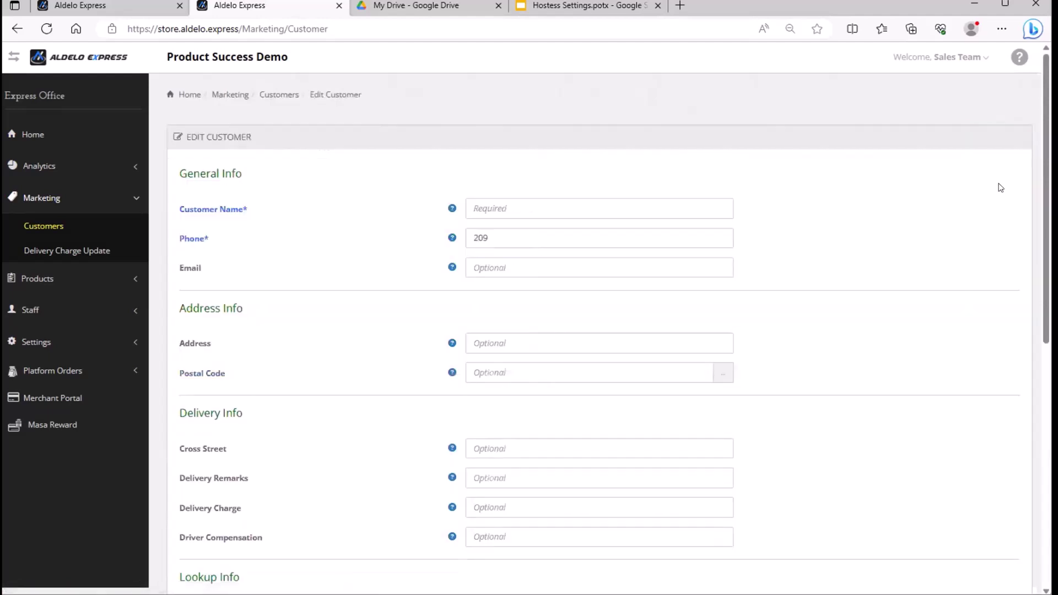
{"action": "left_click", "coordinate": [509, 202]}
{"action": "type", "text": "Jane Da"}
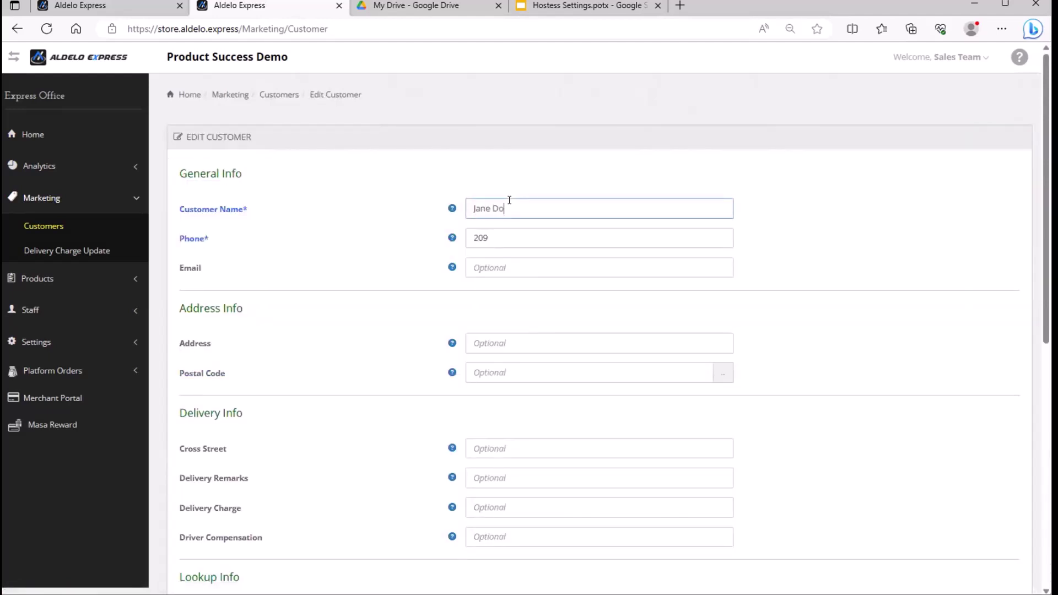
{"action": "type", "text": "e"}
{"action": "key", "text": "Tab"}
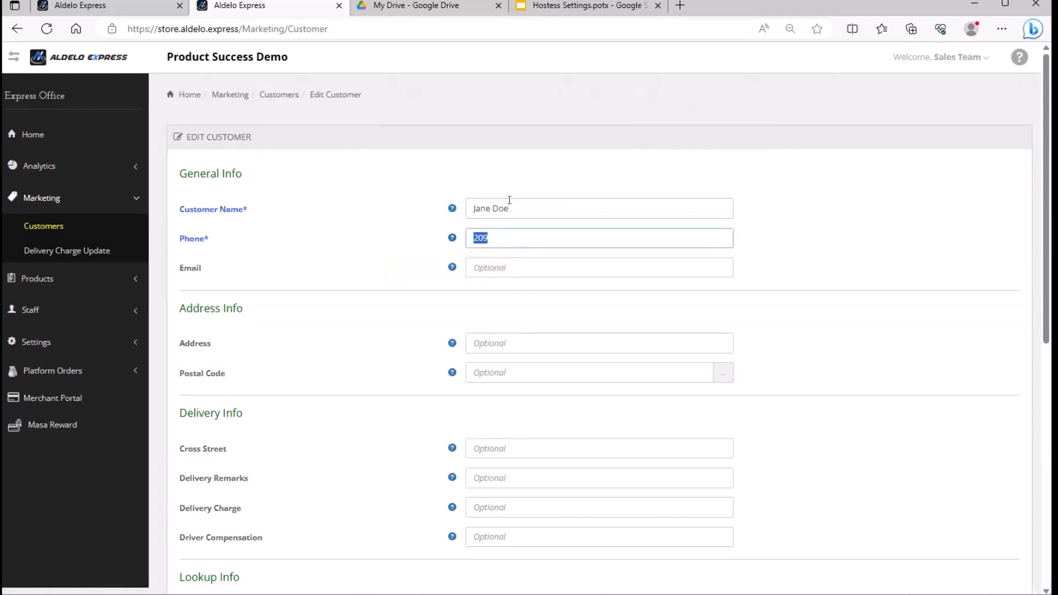
{"action": "type", "text": "5555559876"}
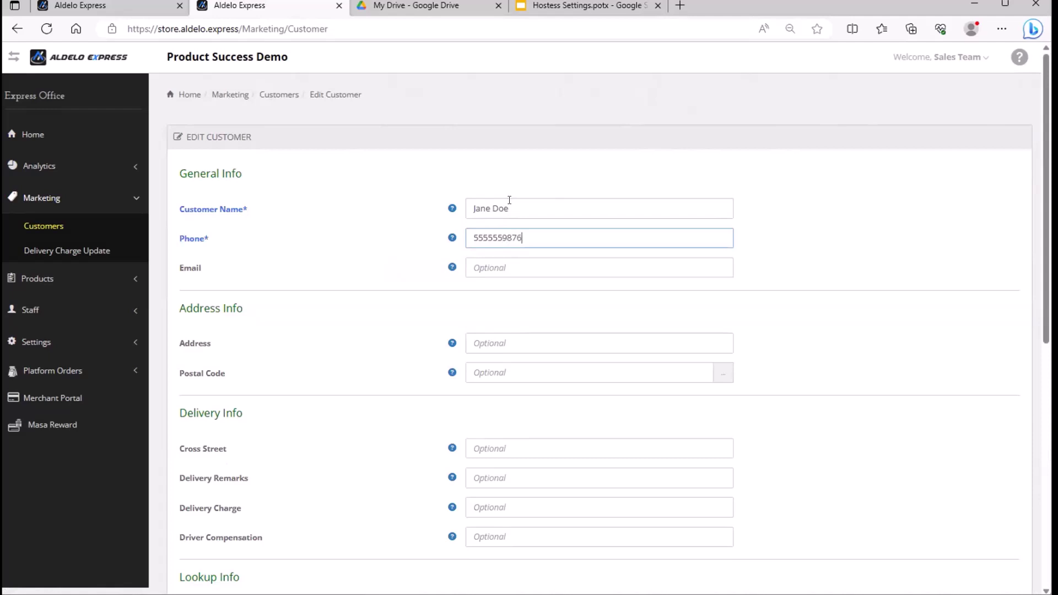
Fill in the customer's e-mail and street delivery address.
{"action": "left_click", "coordinate": [519, 260]}
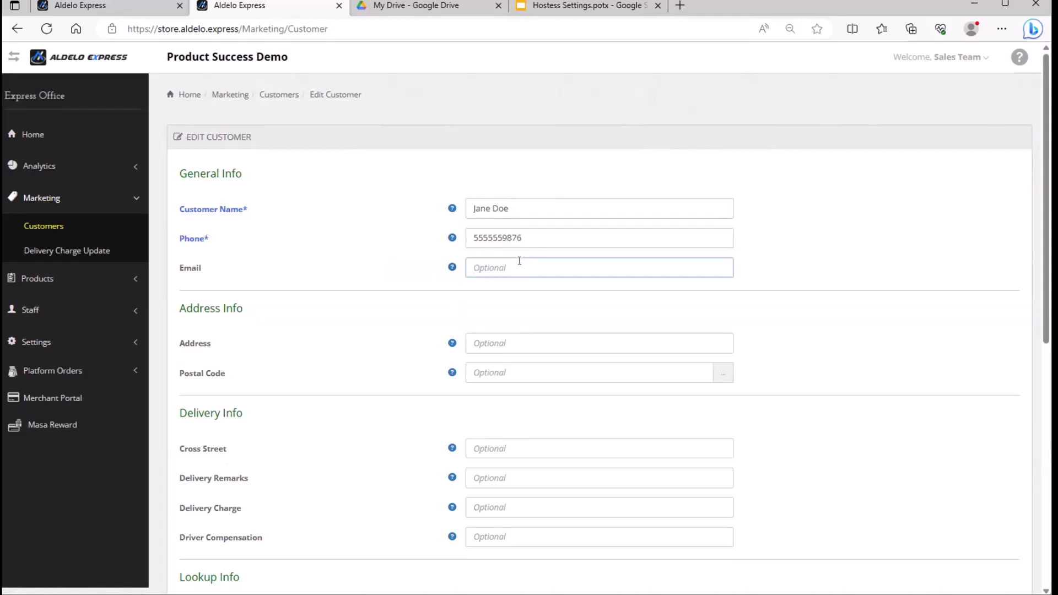
{"action": "type", "text": "Jane@"}
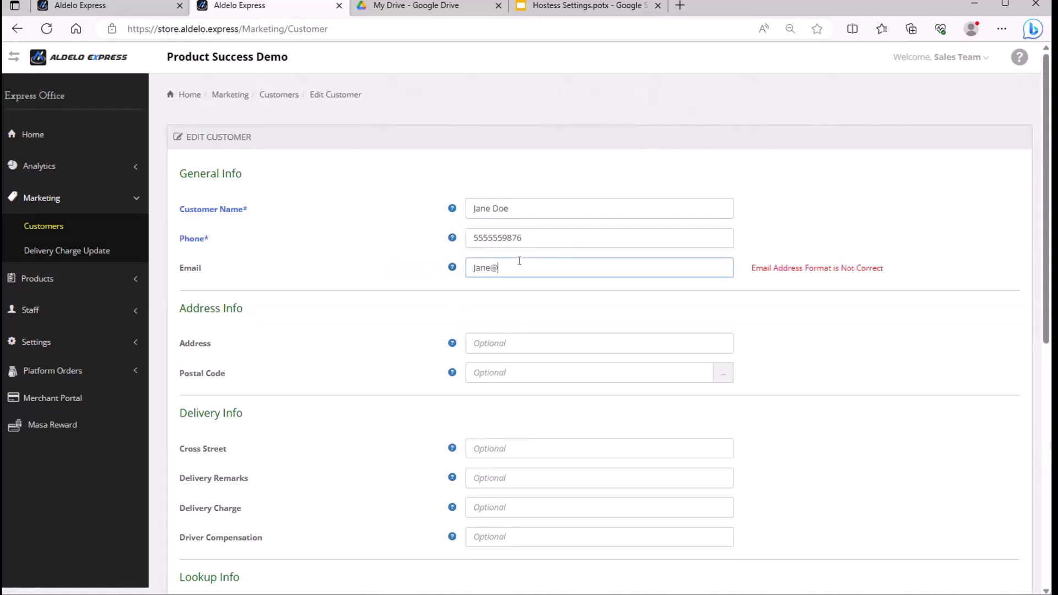
{"action": "type", "text": "none.com"}
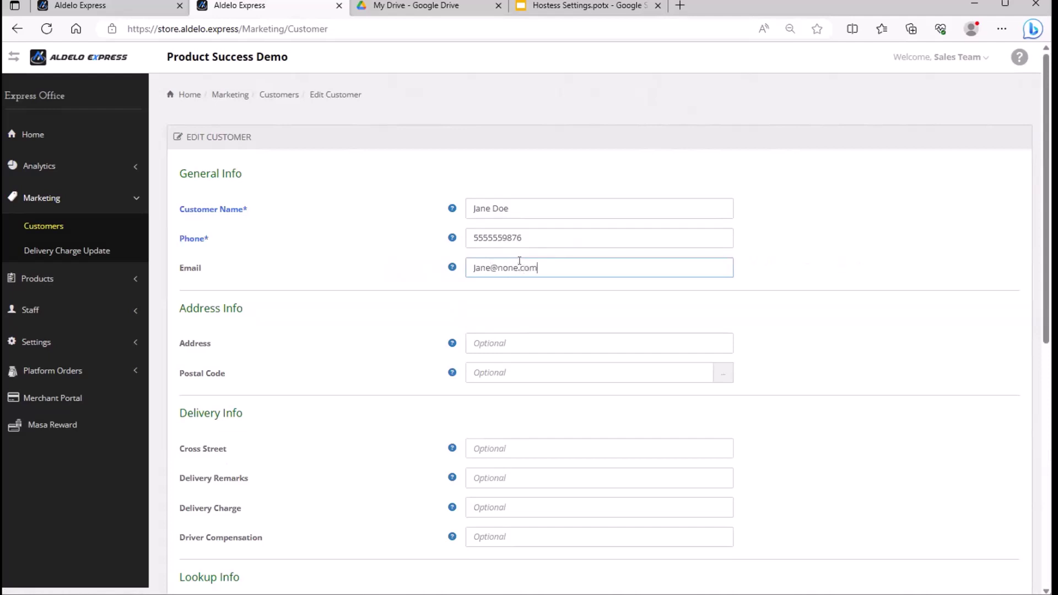
{"action": "key", "text": "Tab"}
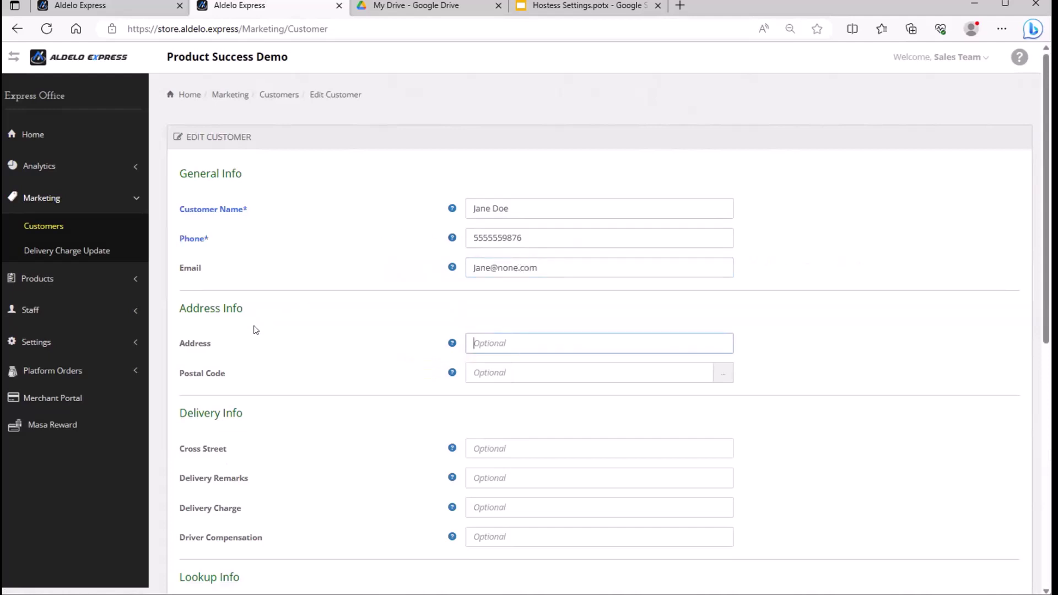
{"action": "scroll", "coordinate": [488, 358], "scroll_direction": "down", "scroll_amount": 5}
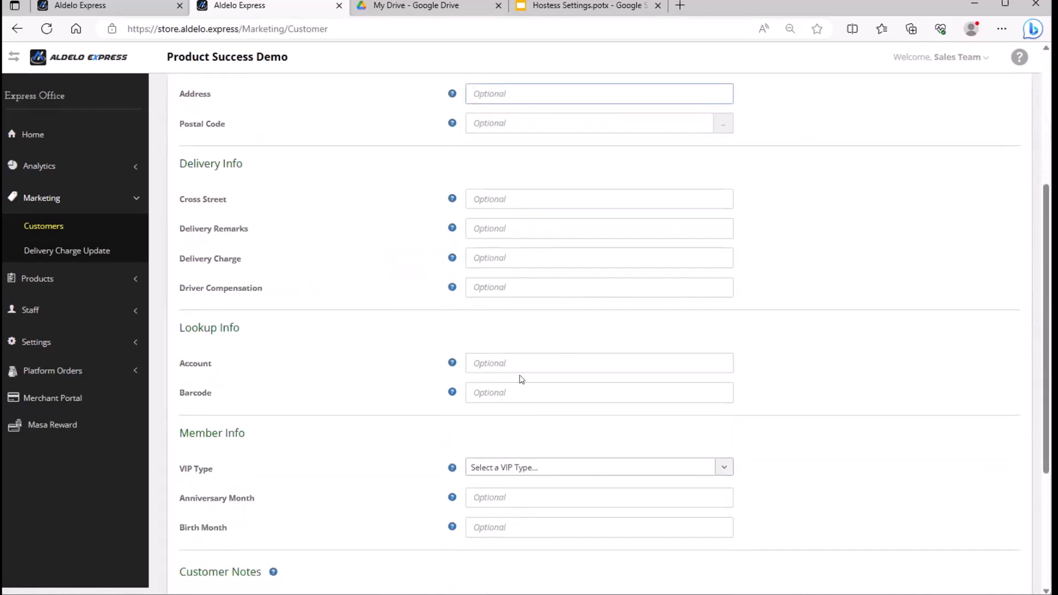
{"action": "scroll", "coordinate": [520, 378], "scroll_direction": "up", "scroll_amount": 3}
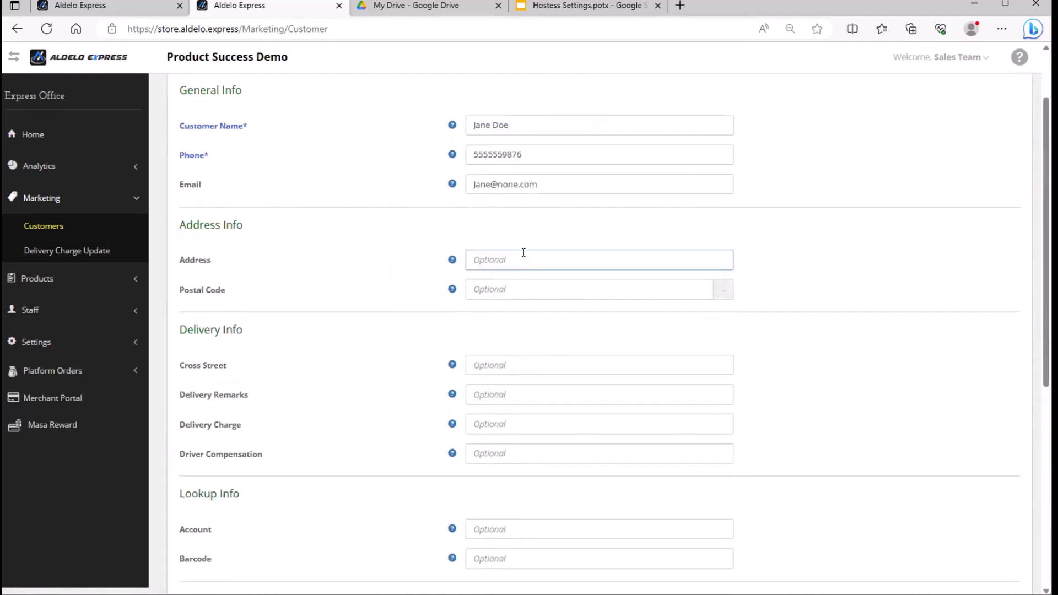
{"action": "type", "text": "1"}
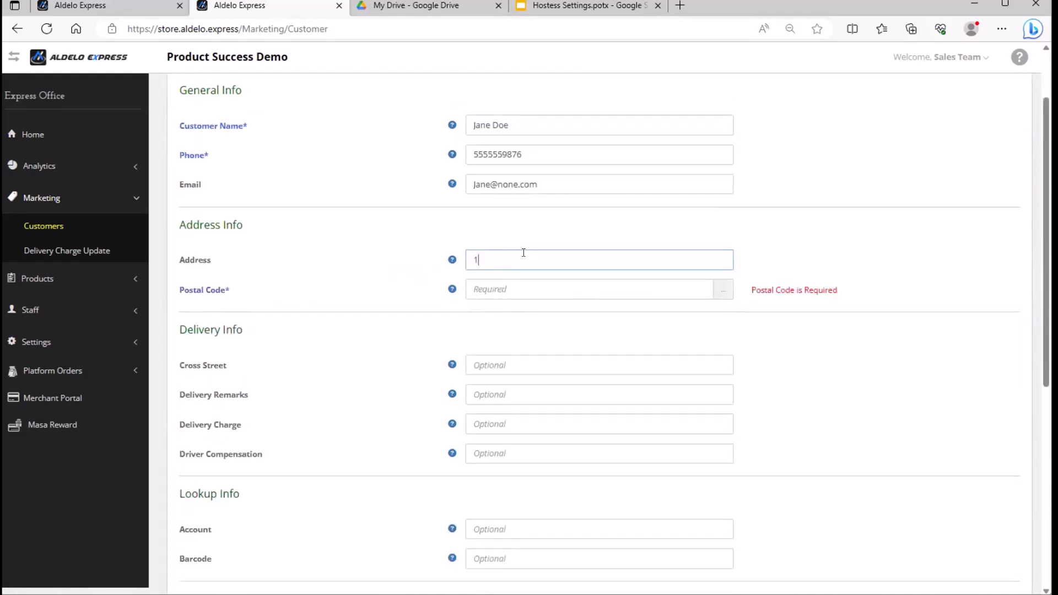
{"action": "type", "text": "23 Raider Way"}
{"action": "key", "text": "Tab"}
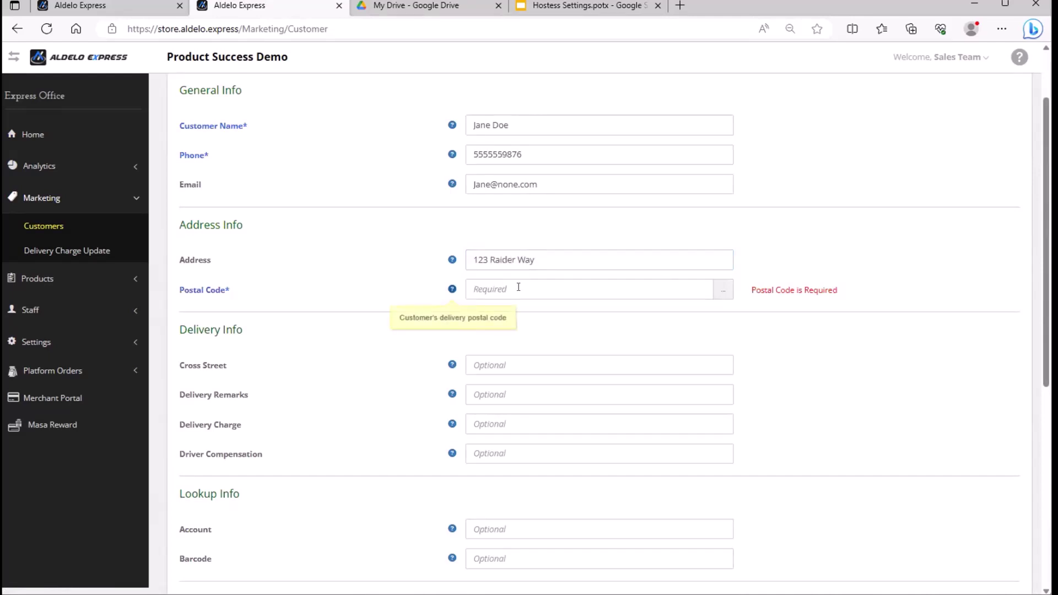
Look up postal code 94566 and assign the Pleasanton entry to the customer.
{"action": "left_click", "coordinate": [518, 290]}
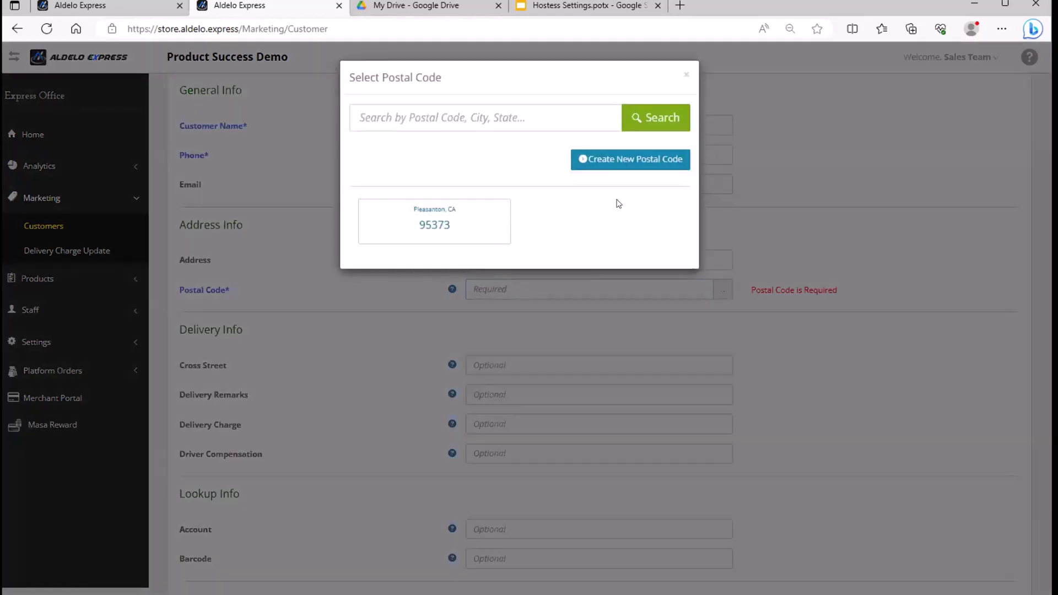
{"action": "left_click", "coordinate": [573, 114]}
{"action": "type", "text": "94566"}
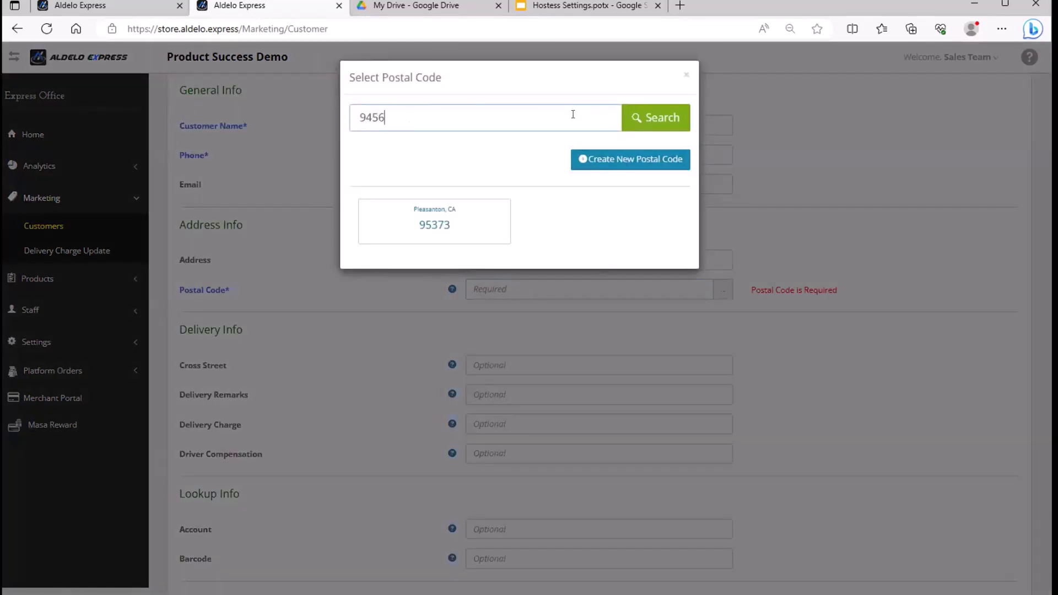
{"action": "key", "text": "BackSpace"}
{"action": "type", "text": "6"}
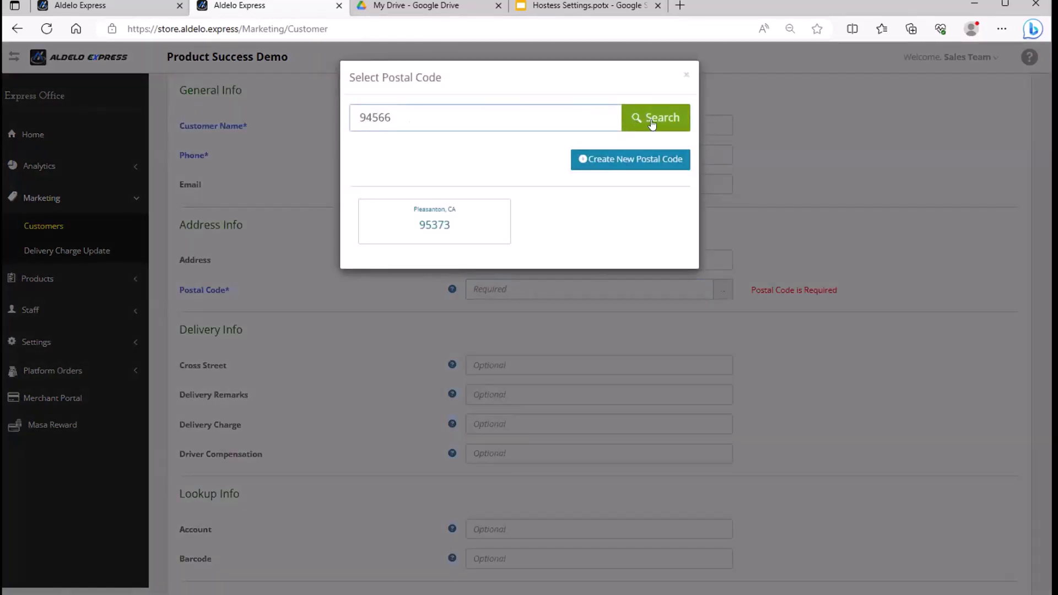
{"action": "left_click", "coordinate": [650, 120]}
{"action": "left_click", "coordinate": [416, 230]}
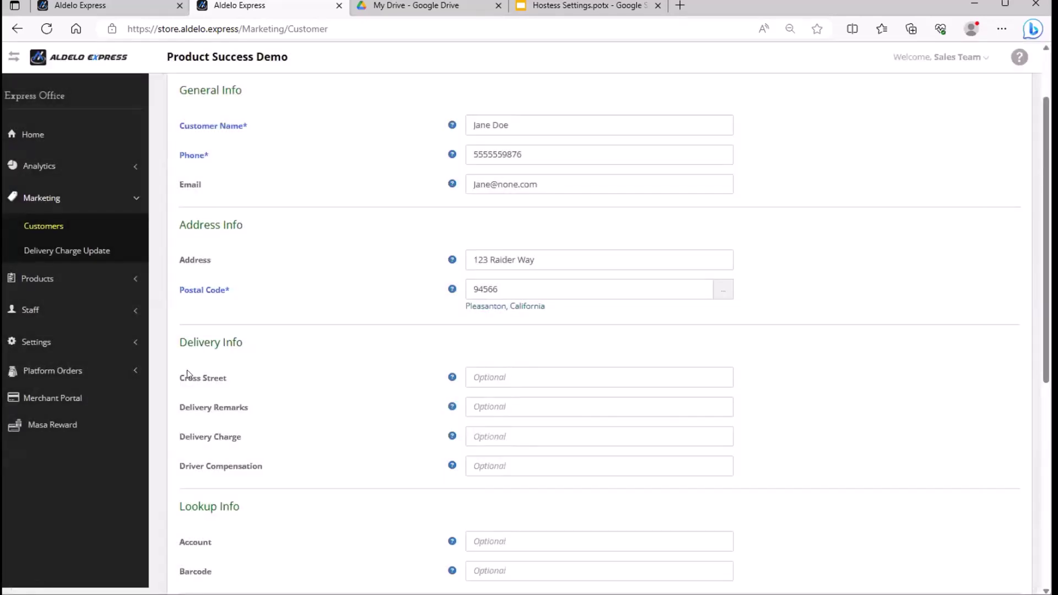
{"action": "scroll", "coordinate": [193, 353], "scroll_direction": "down", "scroll_amount": 2}
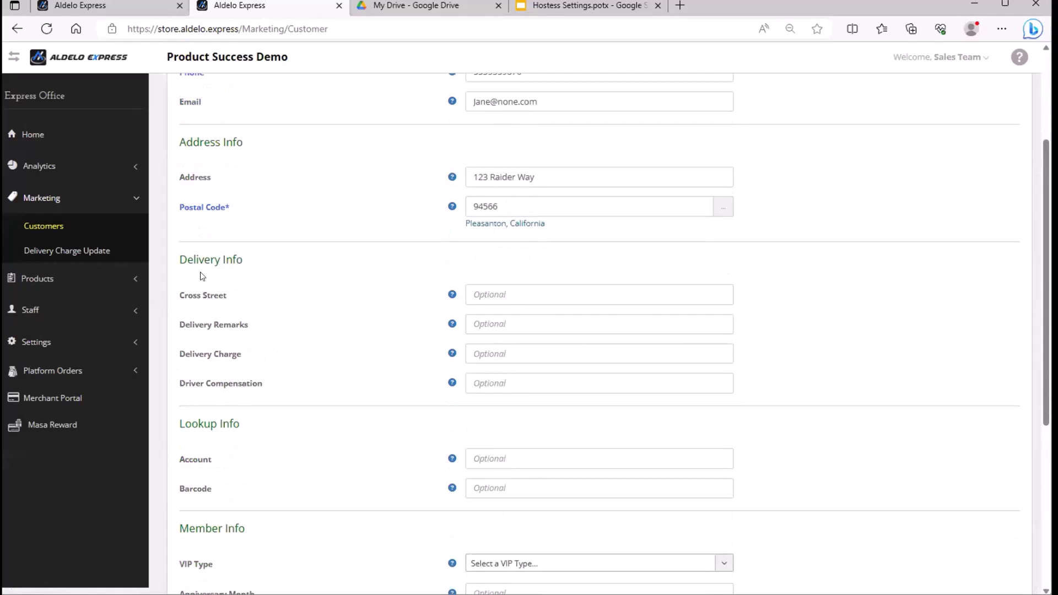
Enter the cross street and the delivery remark 'Near Statue'.
{"action": "left_click", "coordinate": [523, 293]}
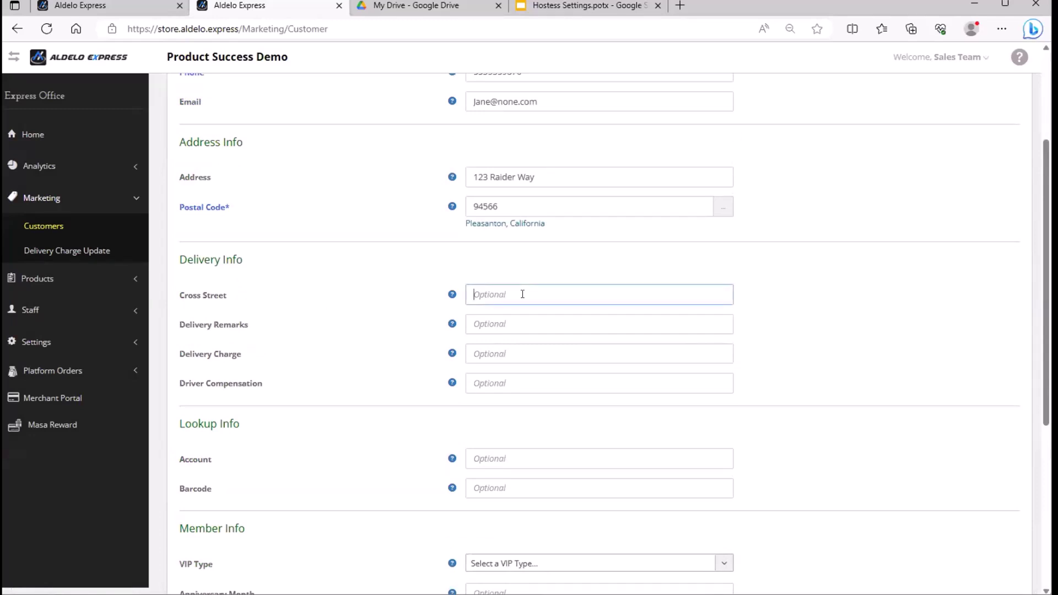
{"action": "type", "text": "Bernal"}
{"action": "key", "text": "BackSpace"}
{"action": "type", "text": "l"}
{"action": "key", "text": "Tab"}
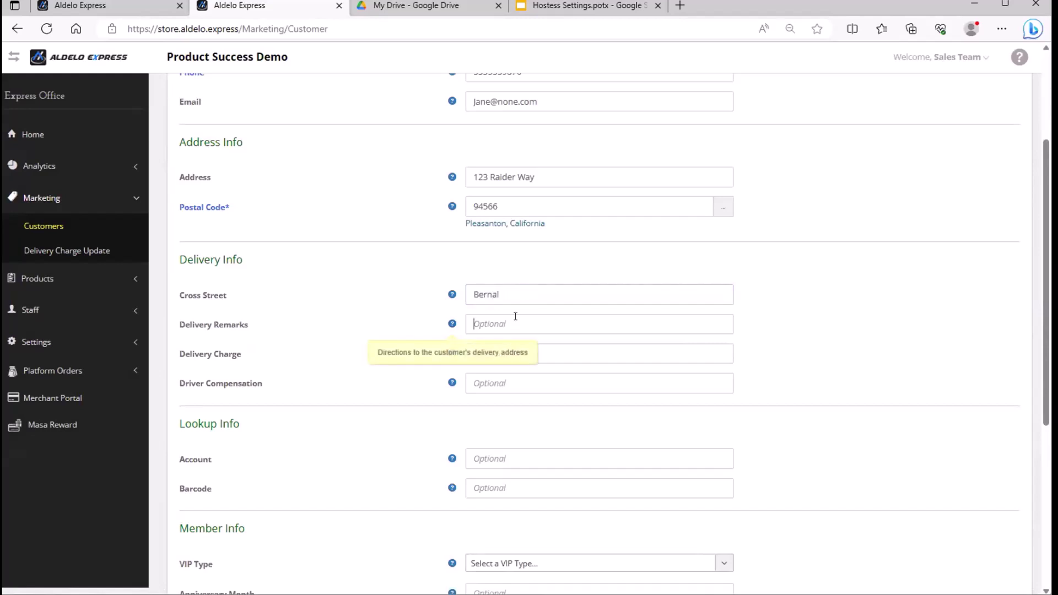
{"action": "left_click", "coordinate": [515, 316]}
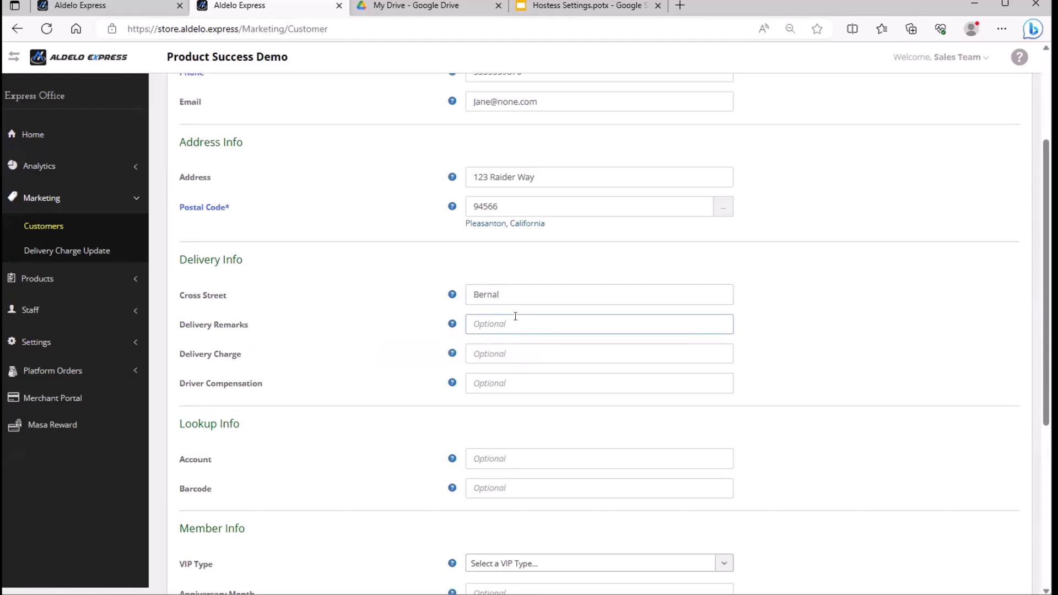
{"action": "type", "text": "n"}
{"action": "key", "text": "BackSpace"}
{"action": "type", "text": "Near Statue"}
{"action": "key", "text": "Tab"}
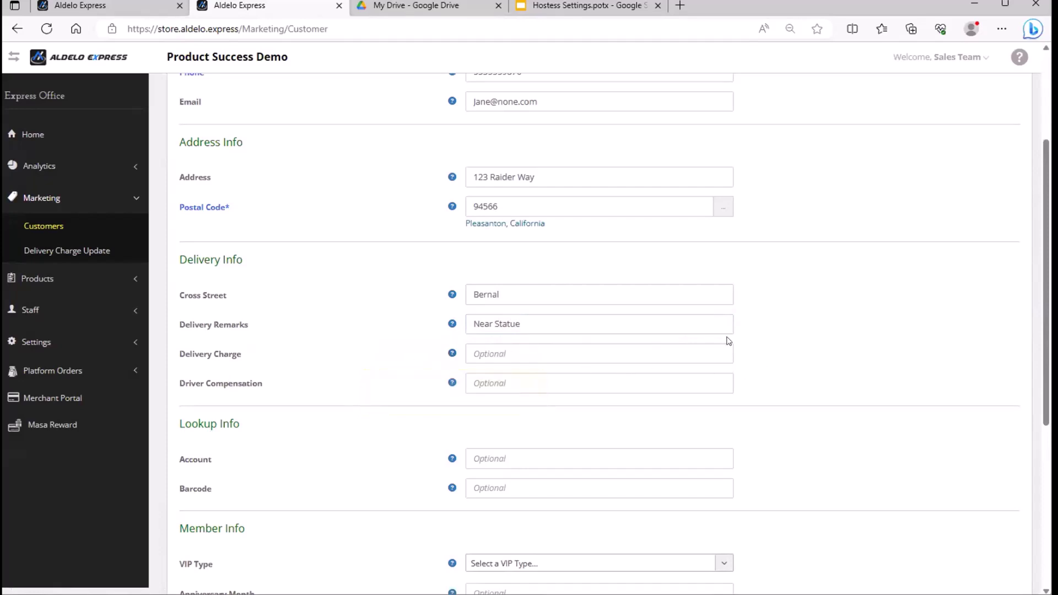
Set the customer's VIP Type to VIP Type 1 in Member Info.
{"action": "scroll", "coordinate": [734, 345], "scroll_direction": "up", "scroll_amount": 3}
{"action": "scroll", "coordinate": [557, 380], "scroll_direction": "down", "scroll_amount": 3}
{"action": "scroll", "coordinate": [573, 352], "scroll_direction": "down", "scroll_amount": 3}
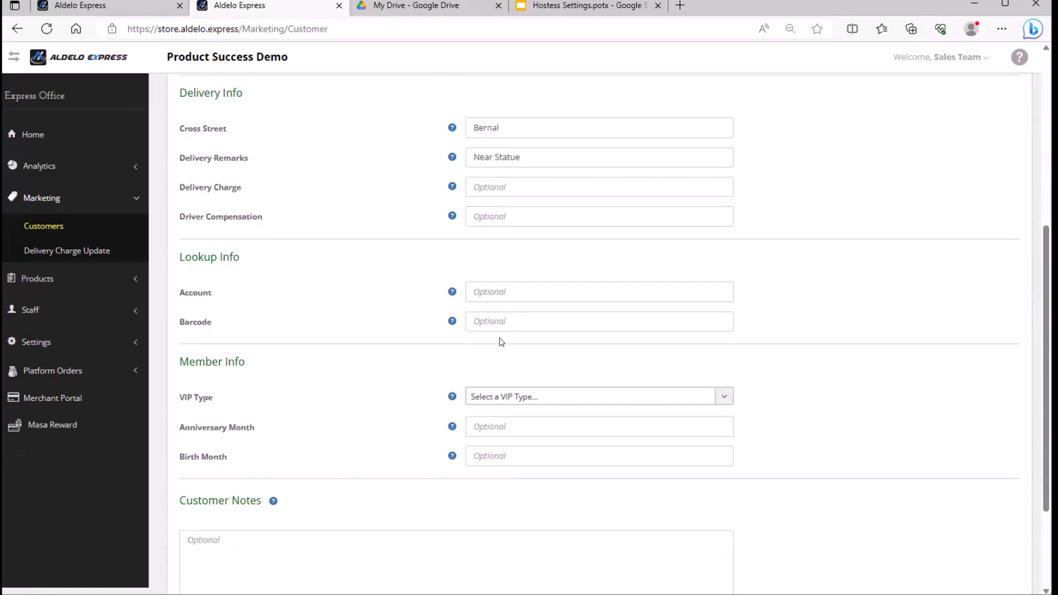
{"action": "left_click_drag", "start_coordinate": [178, 361], "coordinate": [253, 362]}
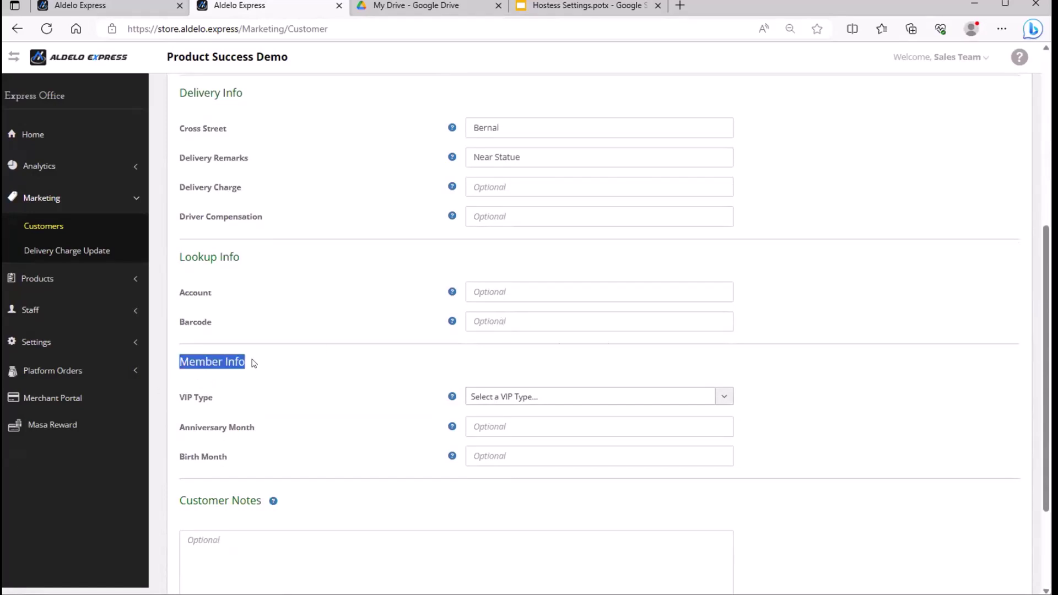
{"action": "left_click", "coordinate": [509, 402]}
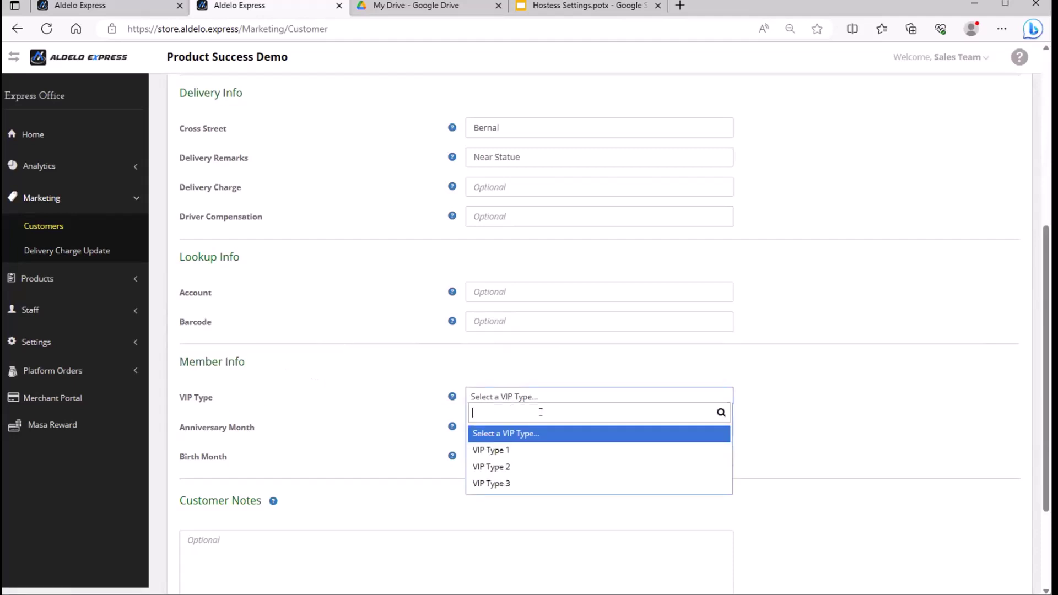
{"action": "left_click", "coordinate": [535, 456]}
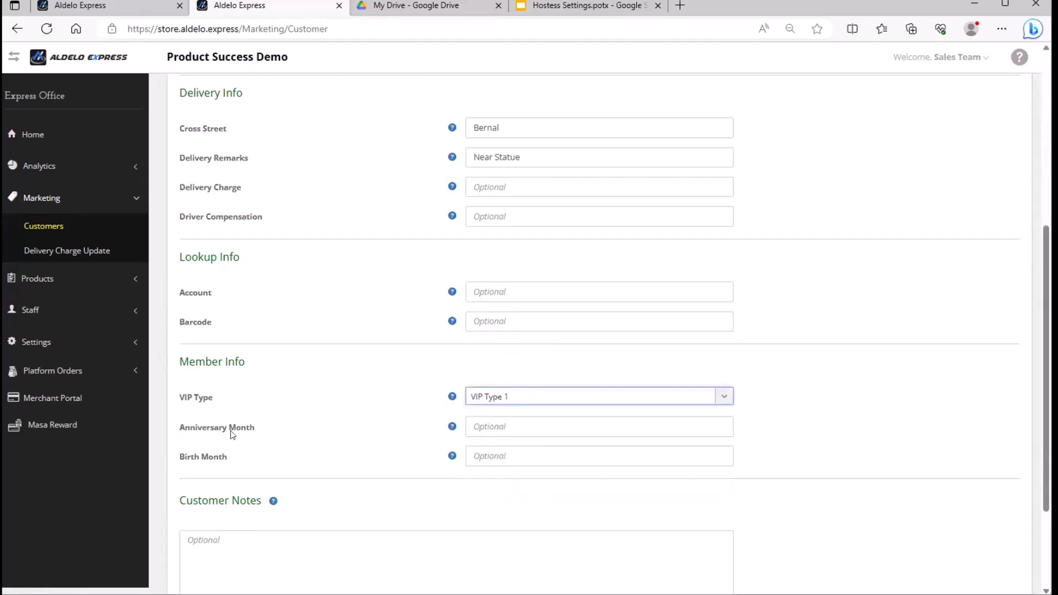
Enter anniversary month 1 and birth month 4, correcting the invalid 13 back to 1.
{"action": "left_click", "coordinate": [501, 428]}
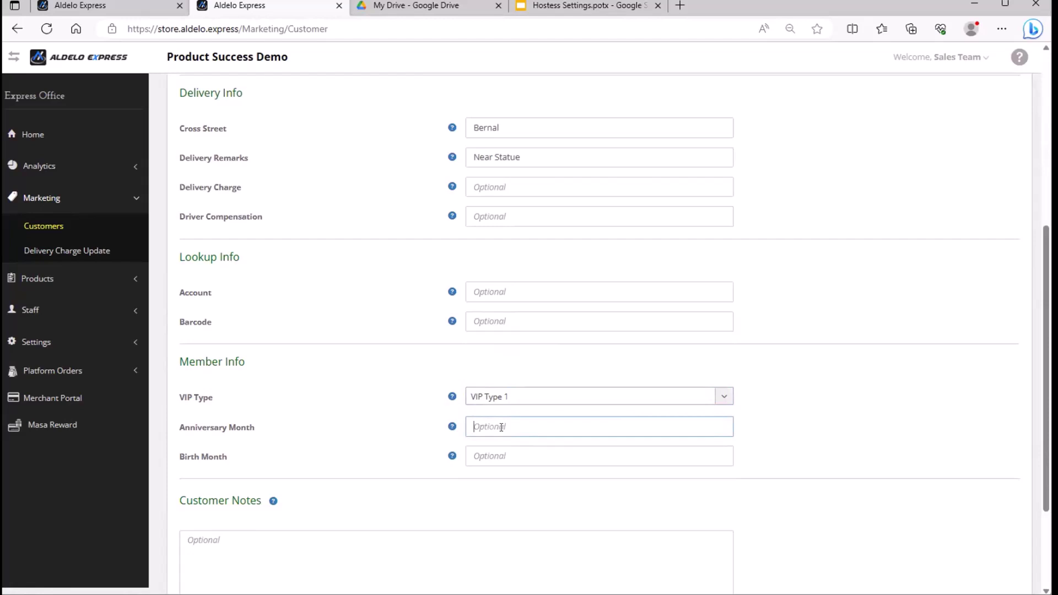
{"action": "type", "text": "1"}
{"action": "left_click", "coordinate": [520, 460]}
{"action": "type", "text": "4"}
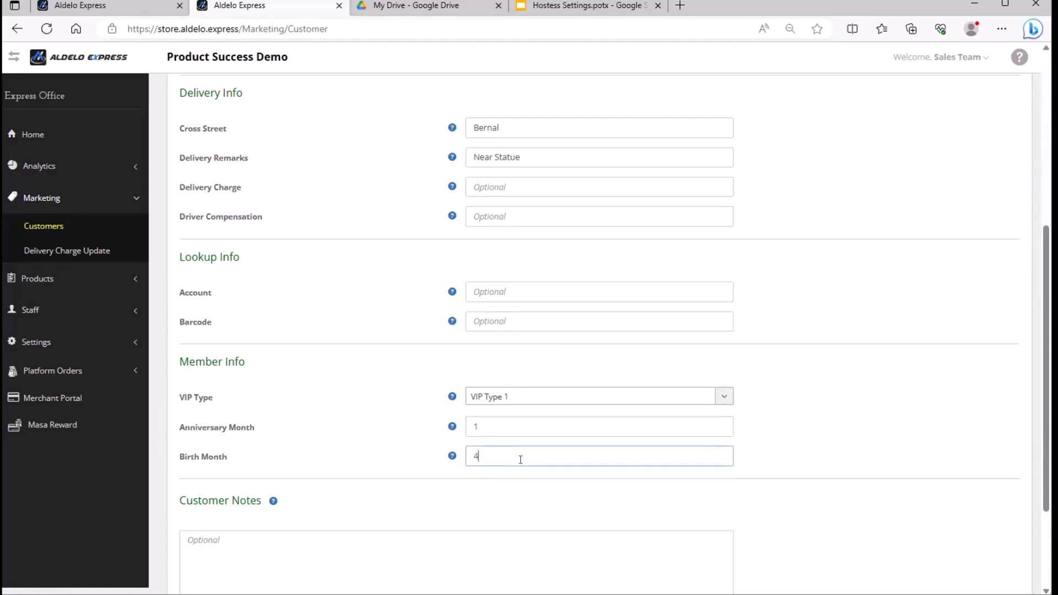
{"action": "left_click", "coordinate": [490, 416]}
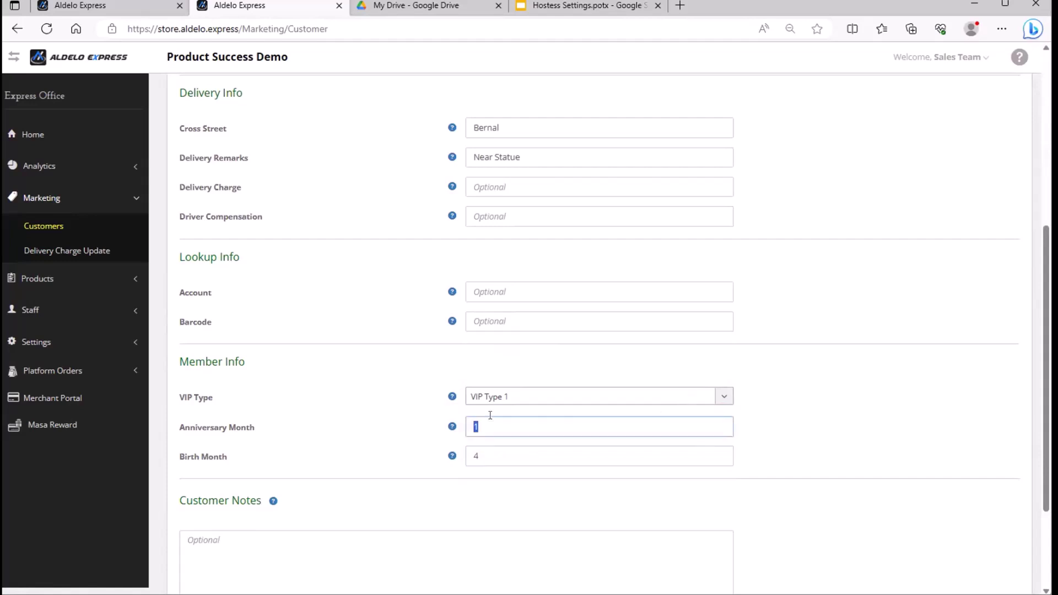
{"action": "type", "text": "13"}
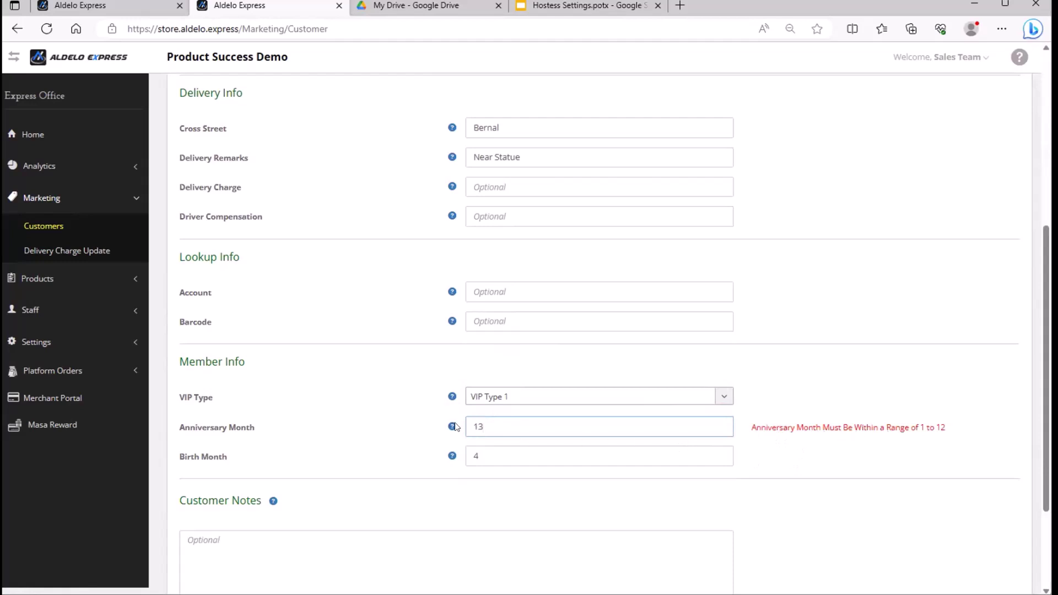
{"action": "left_click_drag", "start_coordinate": [502, 427], "coordinate": [395, 430]}
{"action": "type", "text": "1"}
{"action": "left_click", "coordinate": [699, 359]}
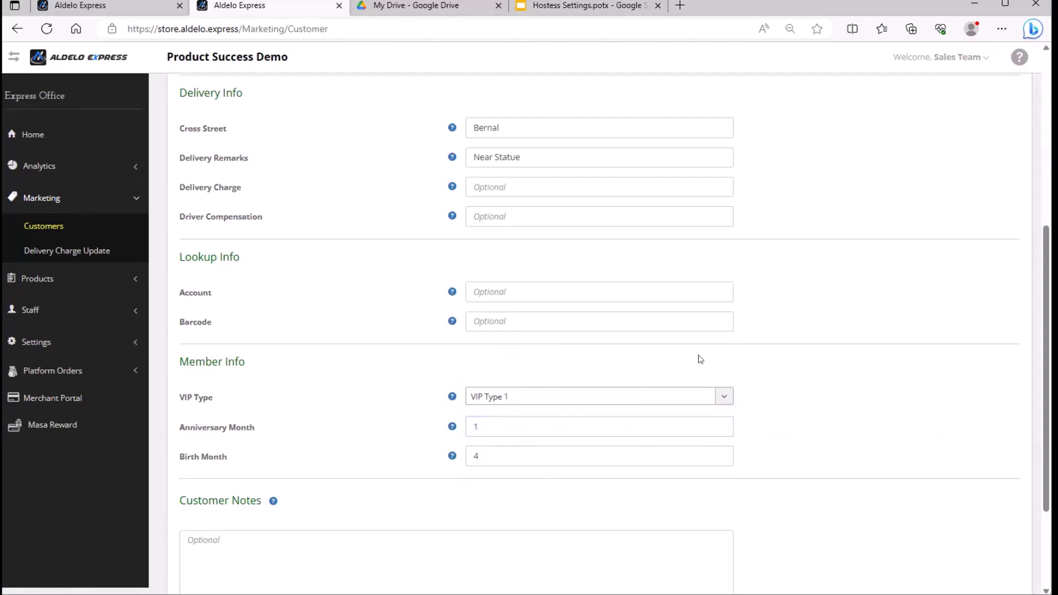
{"action": "scroll", "coordinate": [699, 358], "scroll_direction": "down", "scroll_amount": 3}
Save the new customer and go to Settings > Store Config > Marketing Config.
{"action": "left_click", "coordinate": [298, 531]}
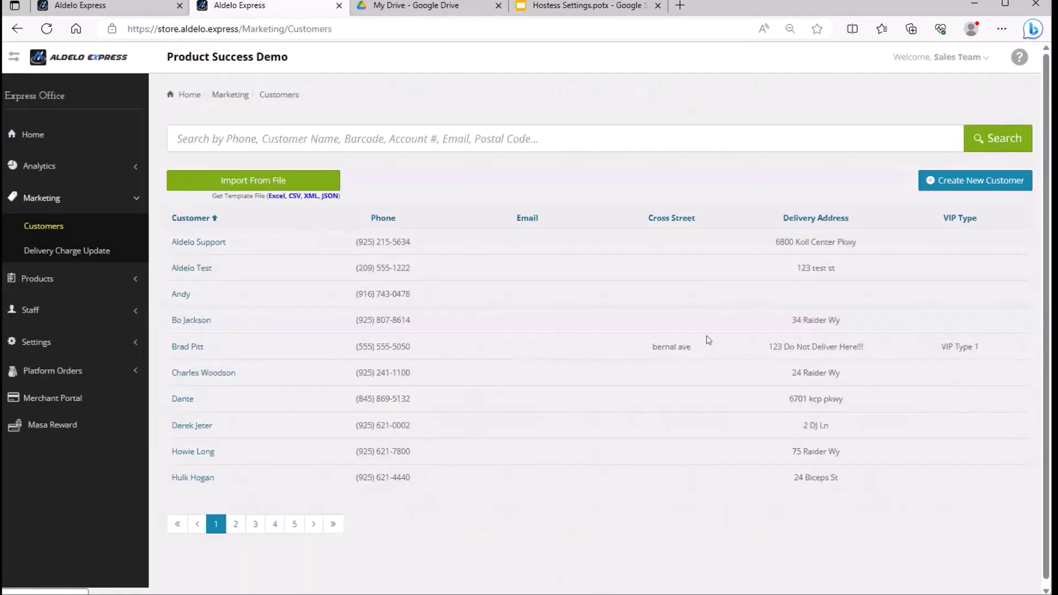
{"action": "left_click", "coordinate": [59, 343]}
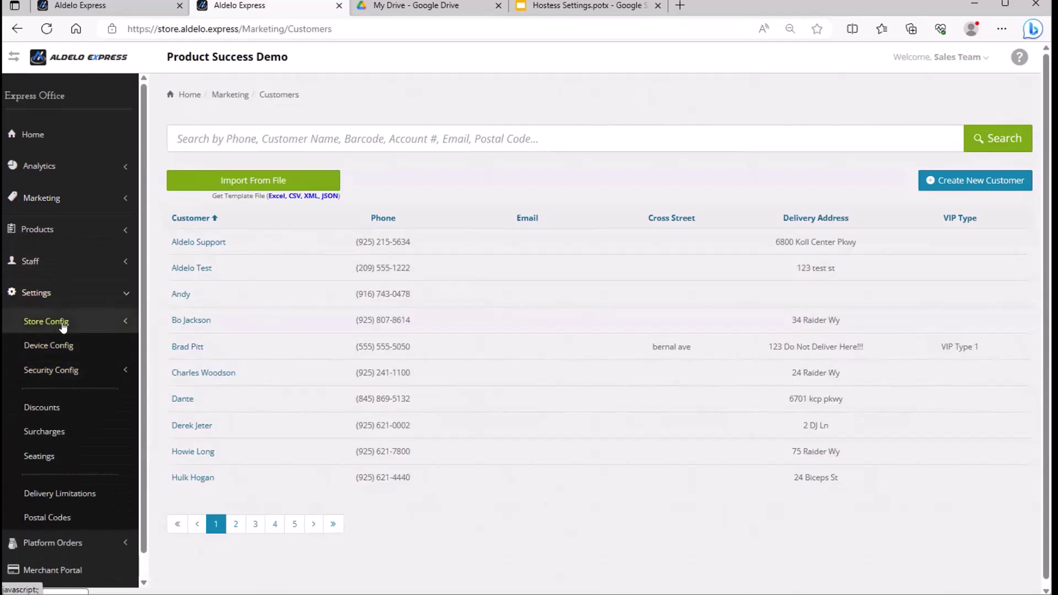
{"action": "left_click", "coordinate": [63, 325]}
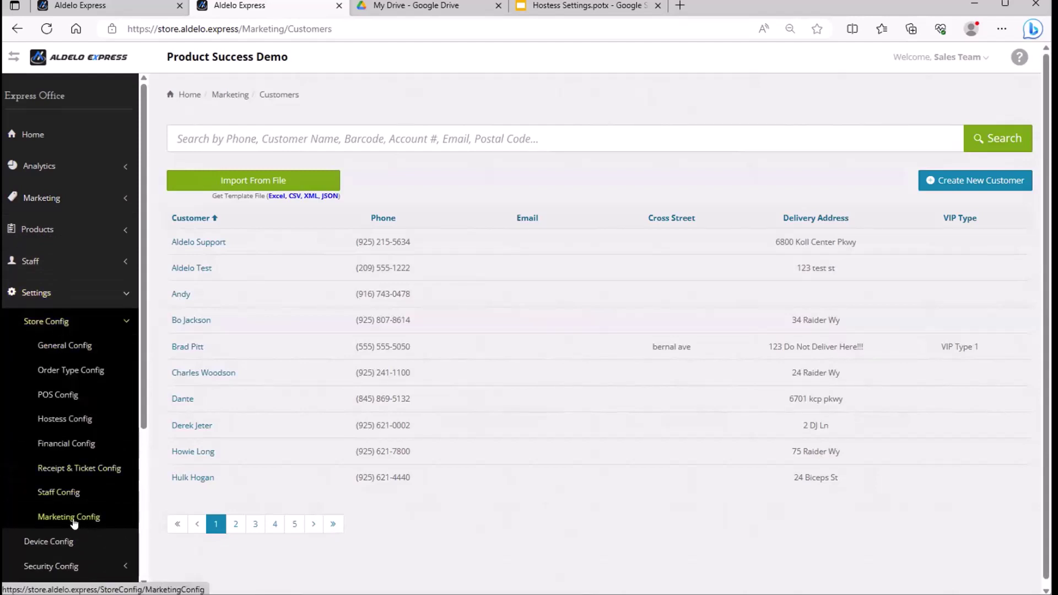
{"action": "left_click", "coordinate": [73, 520]}
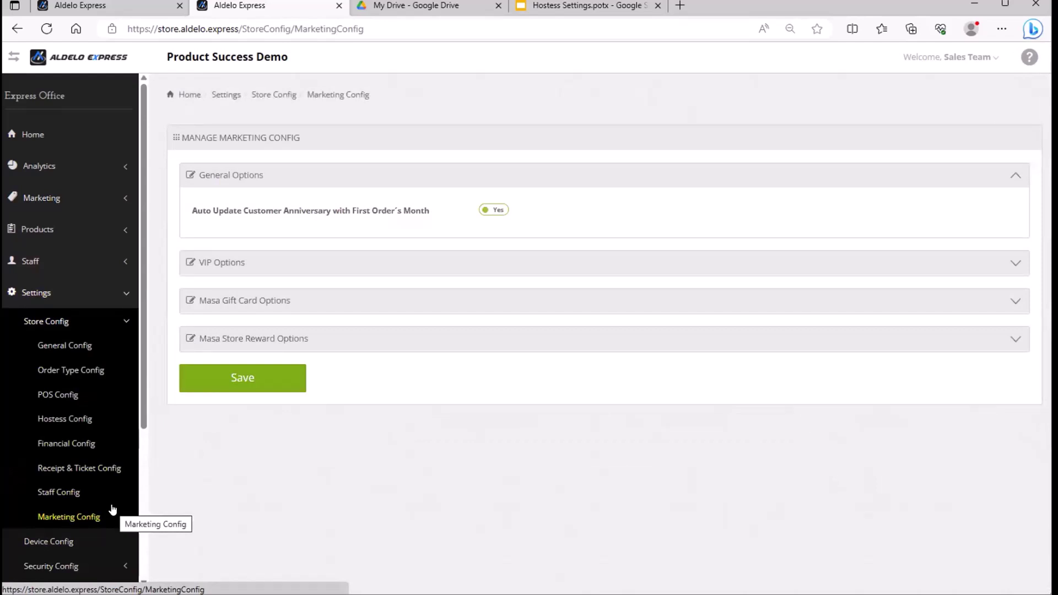
Keep 10% Off Coupon for VIP Group 1 and Pref Customer 15% for Group 2, then save.
{"action": "left_click", "coordinate": [232, 262]}
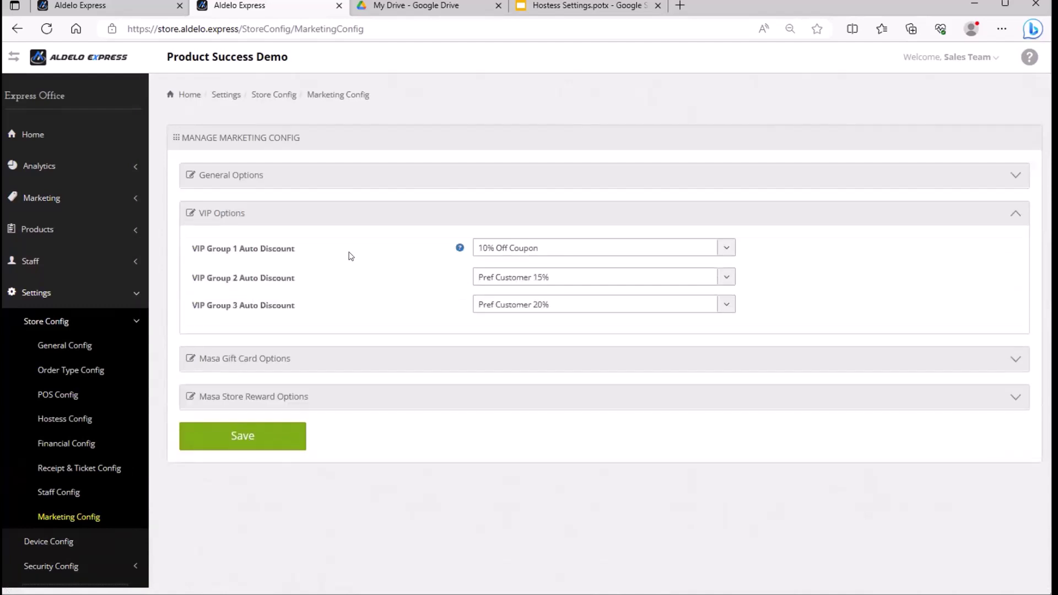
{"action": "left_click_drag", "start_coordinate": [207, 251], "coordinate": [245, 253]}
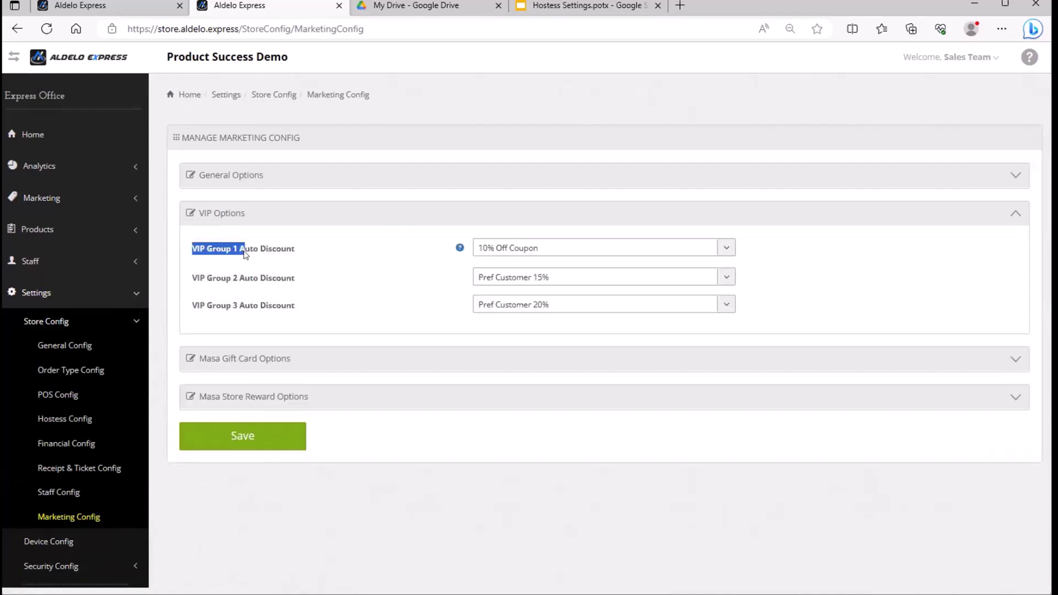
{"action": "left_click", "coordinate": [555, 249]}
{"action": "left_click", "coordinate": [545, 324]}
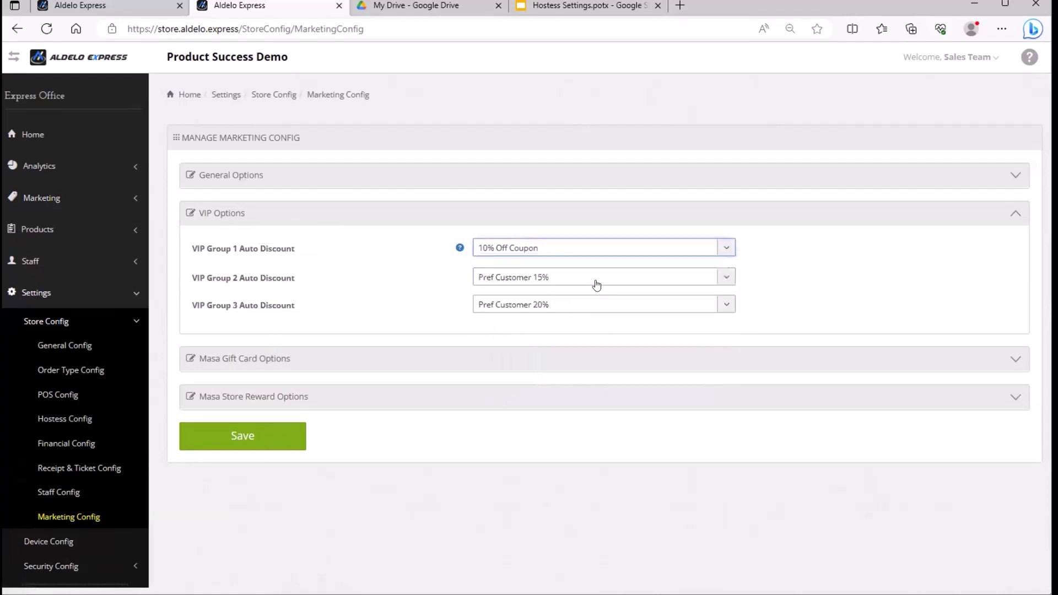
{"action": "left_click", "coordinate": [596, 277]}
{"action": "left_click", "coordinate": [769, 274]}
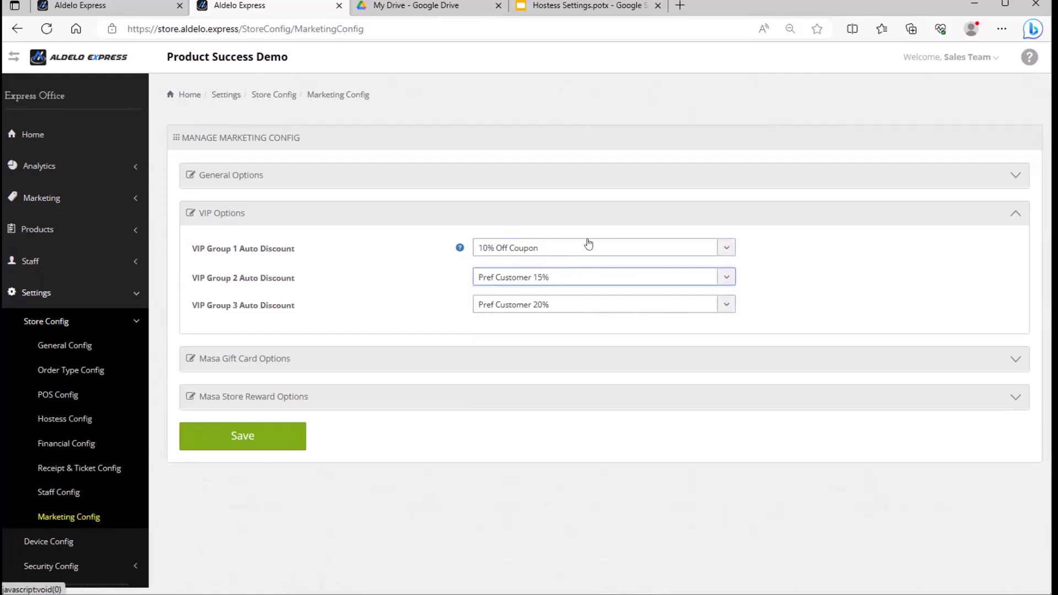
{"action": "left_click", "coordinate": [276, 435]}
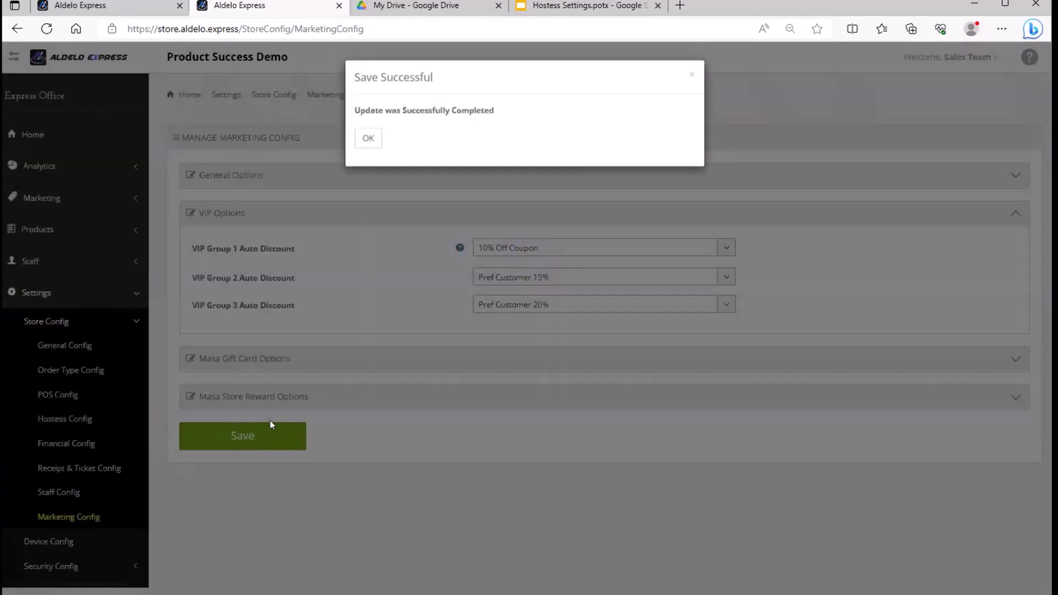
{"action": "left_click", "coordinate": [367, 138]}
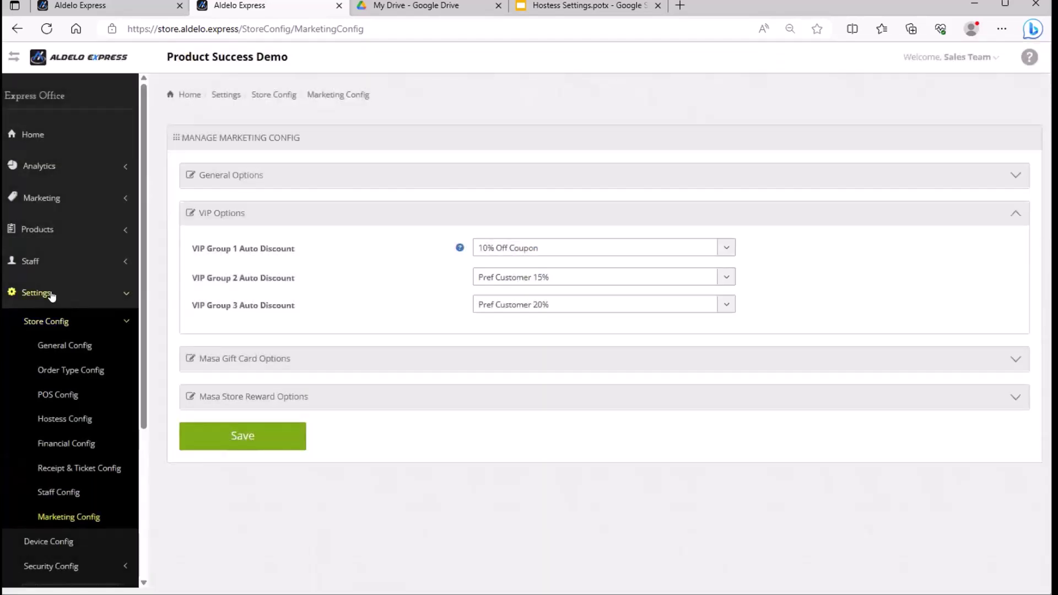
Collapse and re-expand the Settings and Store Config navigation groups.
{"action": "left_click", "coordinate": [50, 297]}
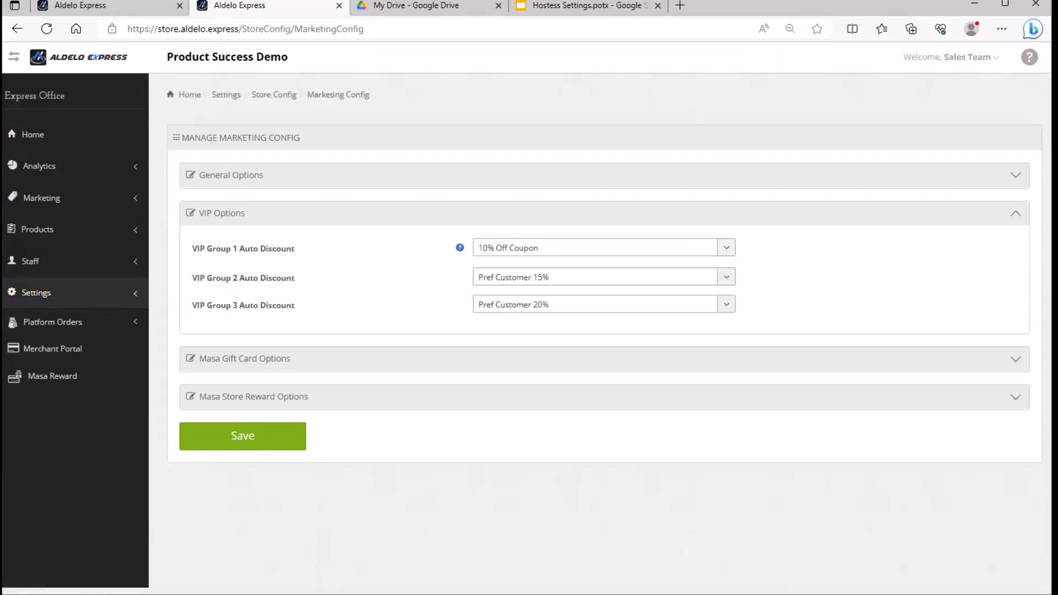
{"action": "left_click", "coordinate": [65, 298]}
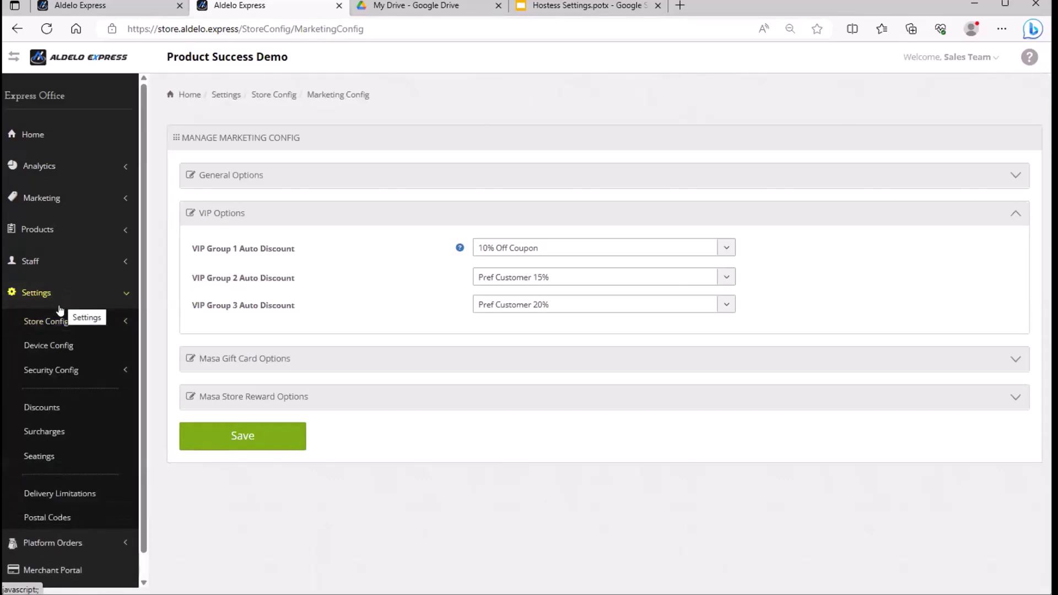
{"action": "left_click", "coordinate": [68, 323]}
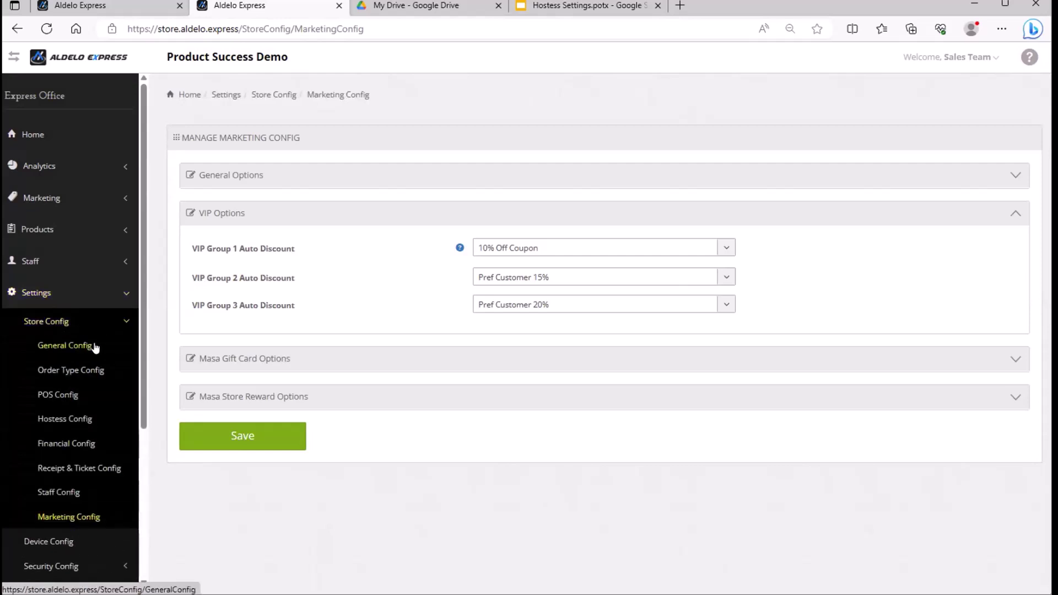
In General Config, expand Basic Defaults to check delivery charge 3 and driver compensation 2.
{"action": "left_click", "coordinate": [71, 345]}
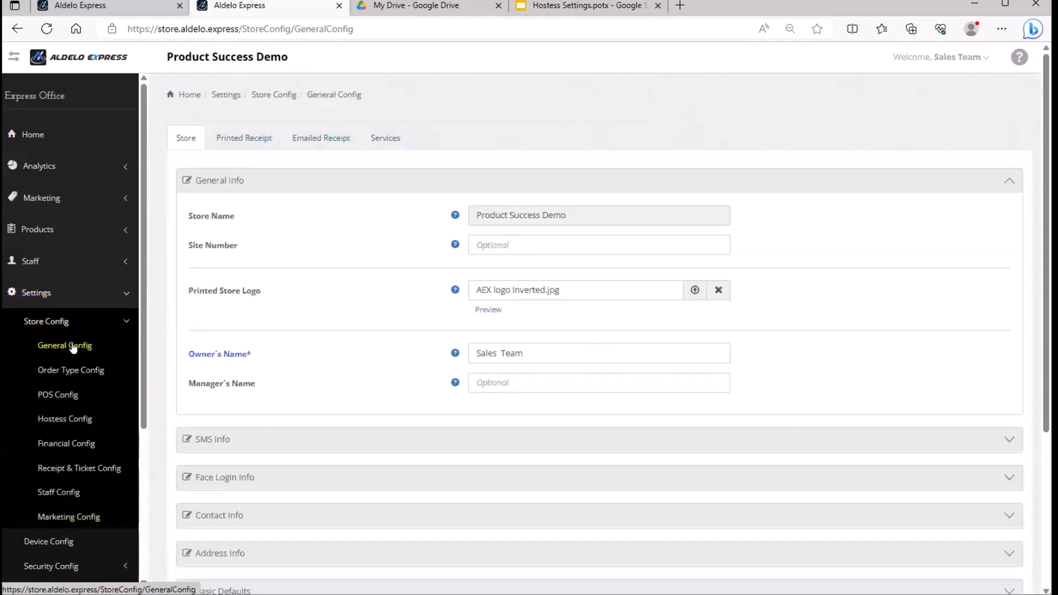
{"action": "scroll", "coordinate": [325, 370], "scroll_direction": "down", "scroll_amount": 3}
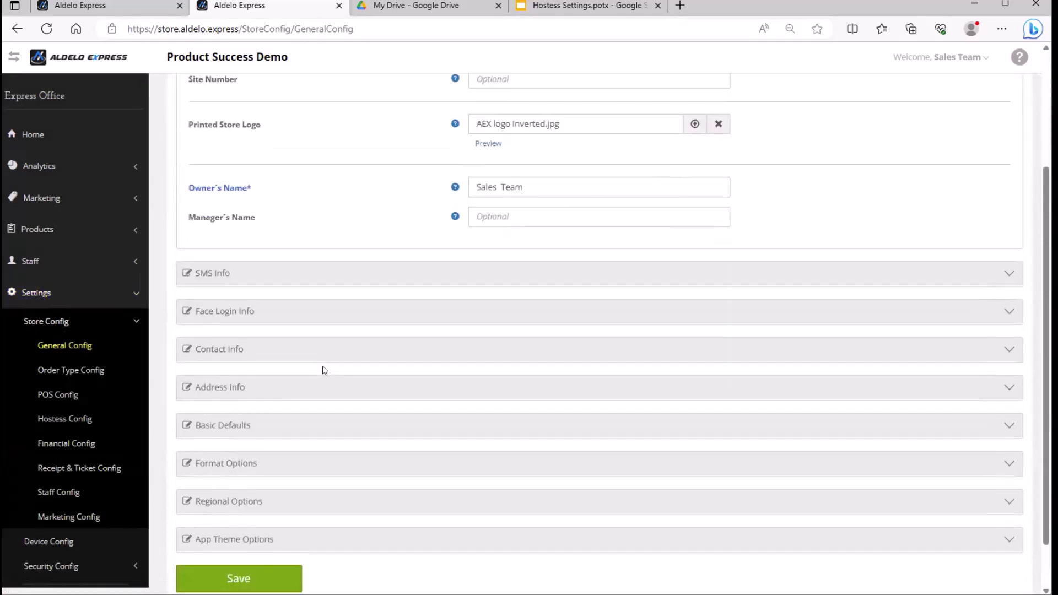
{"action": "left_click", "coordinate": [235, 425]}
{"action": "scroll", "coordinate": [237, 386], "scroll_direction": "down", "scroll_amount": 4}
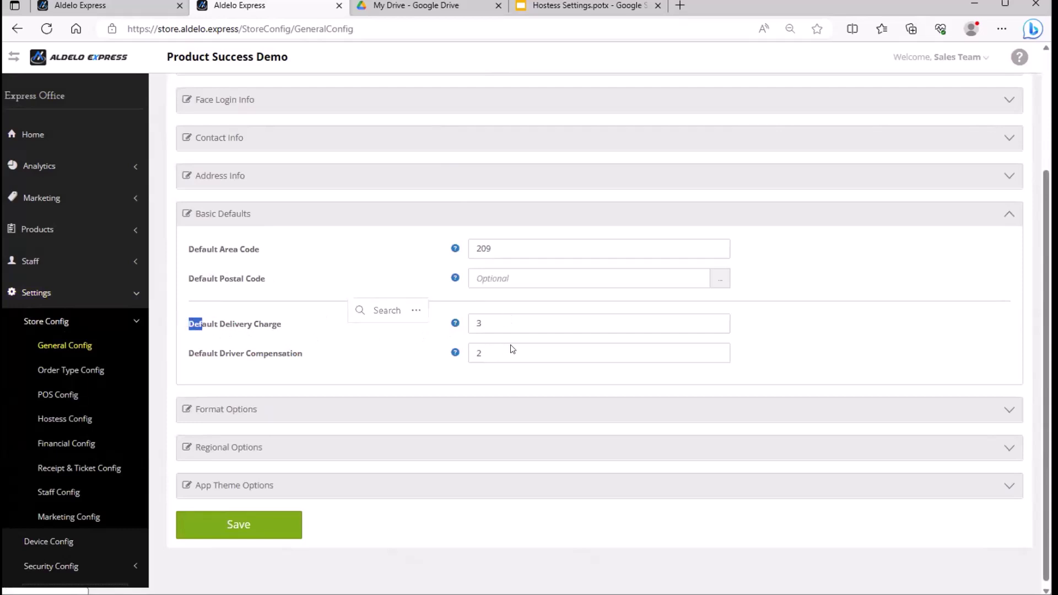
{"action": "left_click", "coordinate": [510, 348]}
{"action": "double_click", "coordinate": [477, 348]}
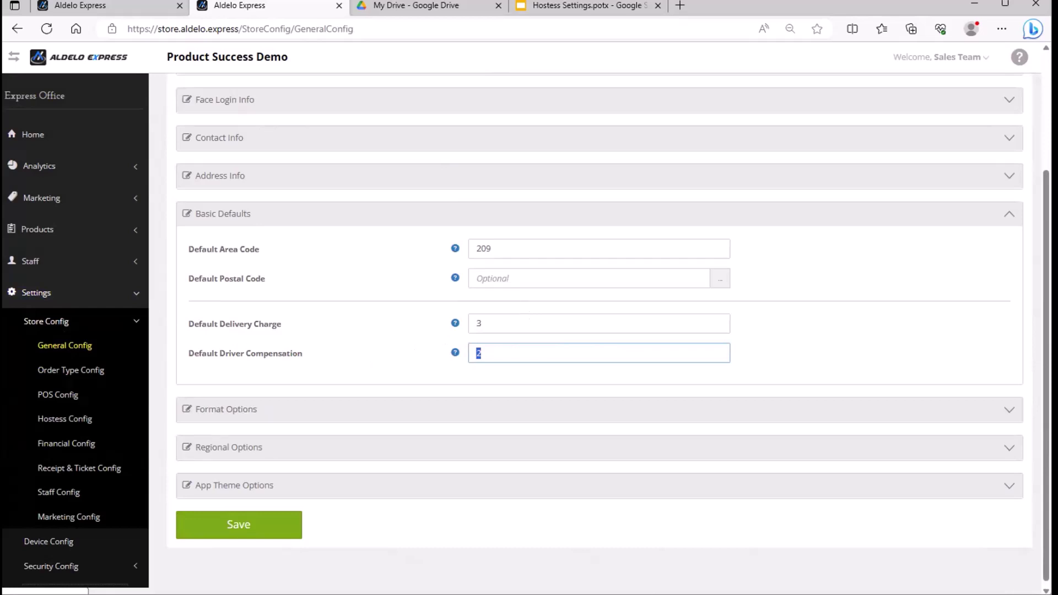
{"action": "left_click", "coordinate": [63, 323]}
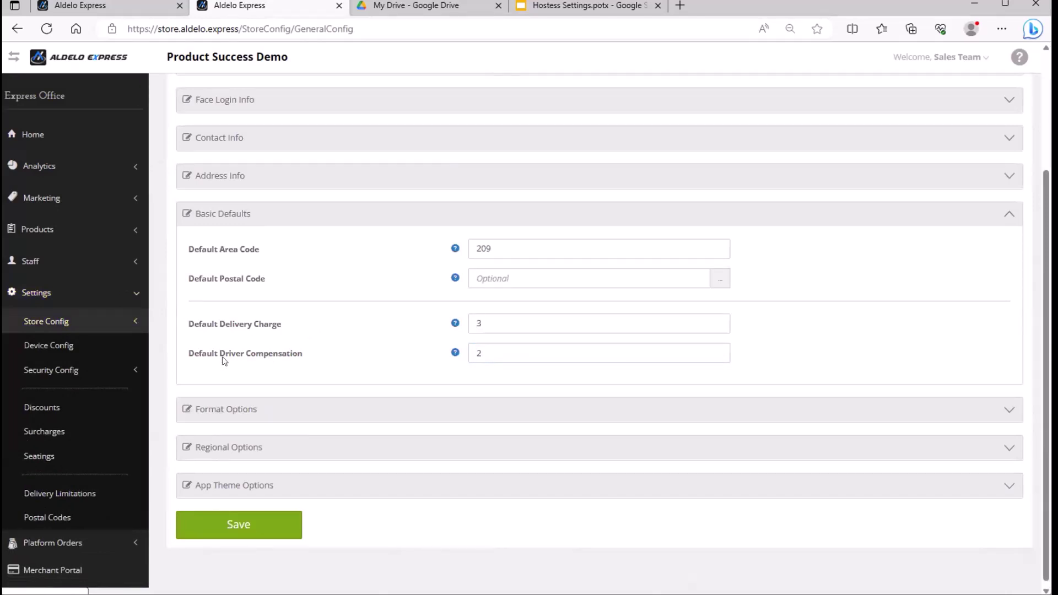
{"action": "left_click", "coordinate": [38, 296]}
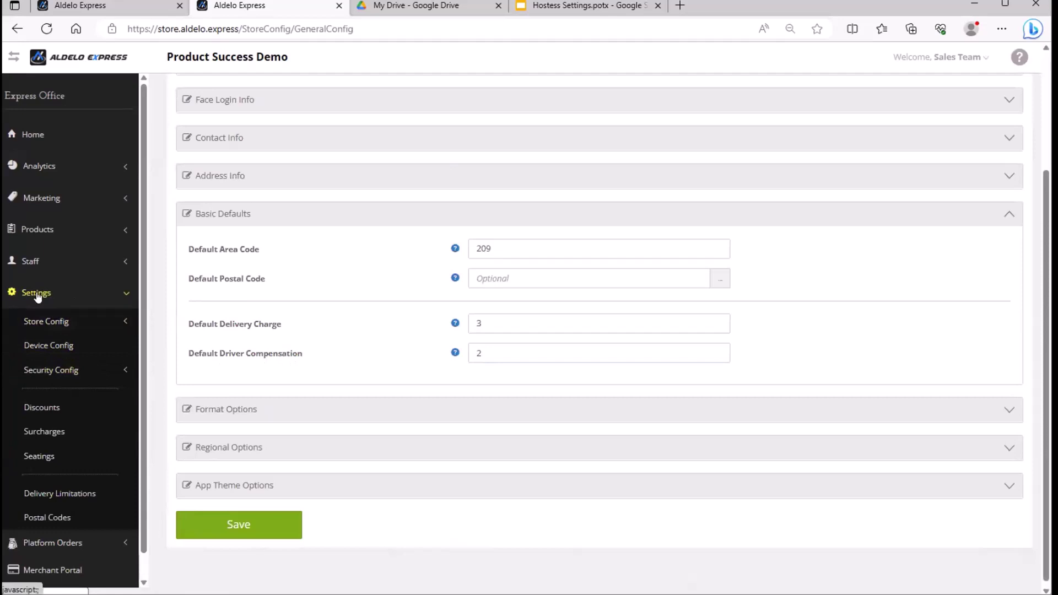
{"action": "left_click", "coordinate": [38, 295]}
{"action": "left_click", "coordinate": [37, 295]}
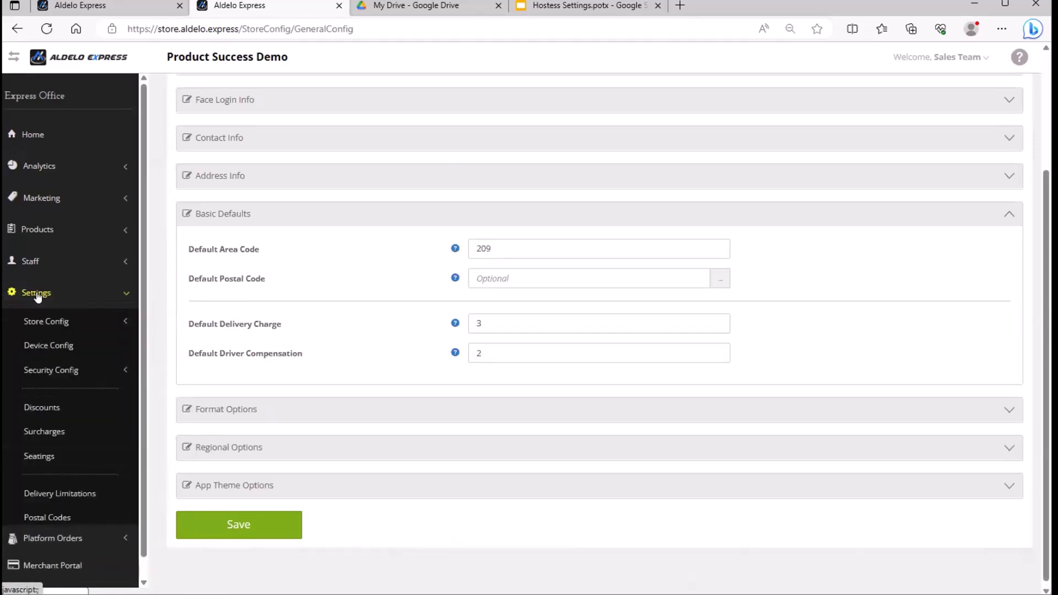
Give postal code 95789 Pleasanton delivery charge 4 and driver comp 2, and save.
{"action": "left_click", "coordinate": [54, 521]}
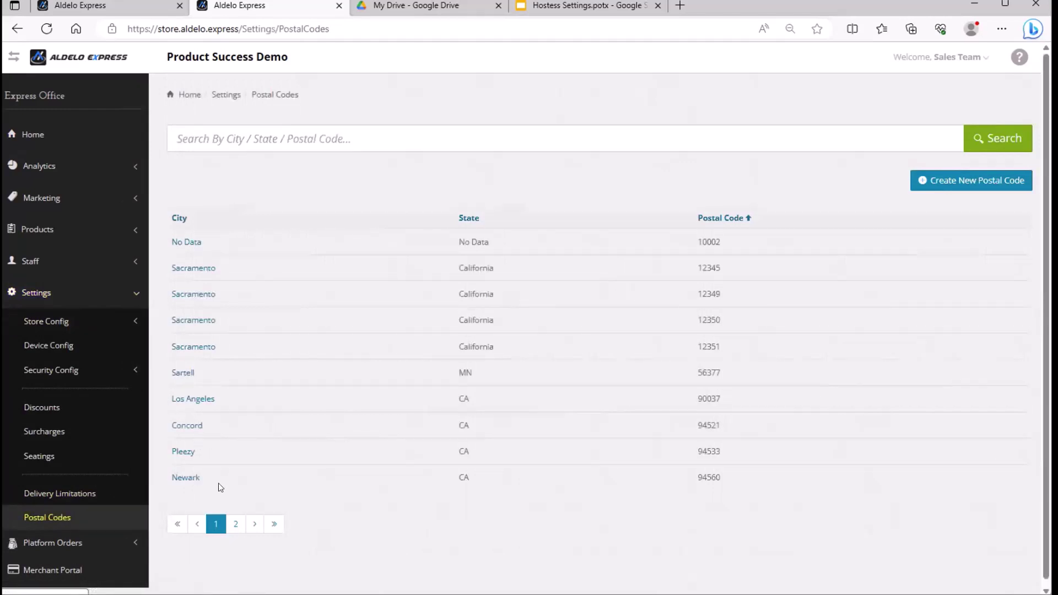
{"action": "left_click", "coordinate": [236, 524]}
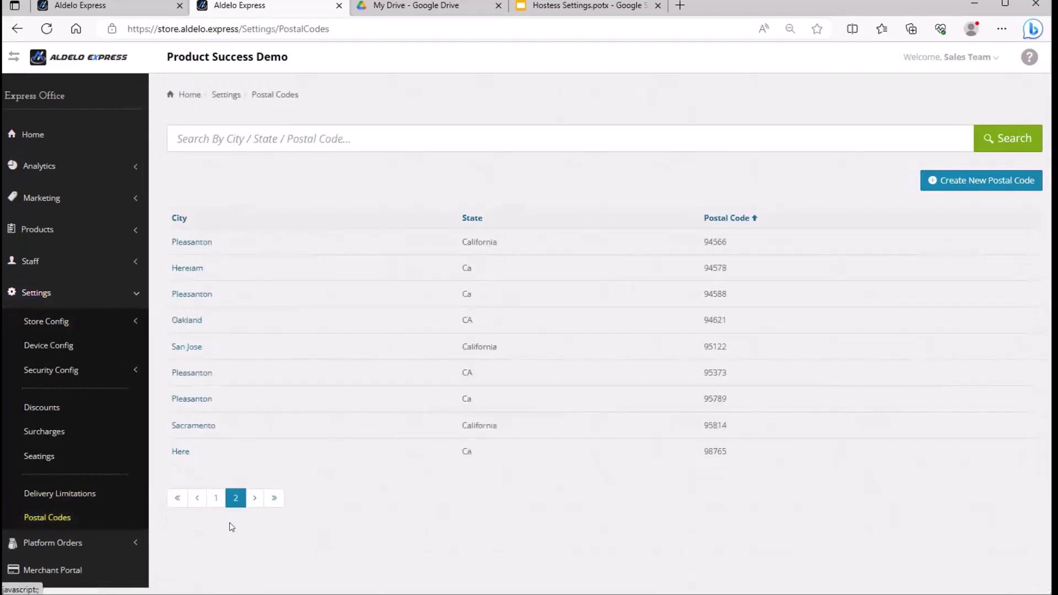
{"action": "left_click", "coordinate": [206, 397]}
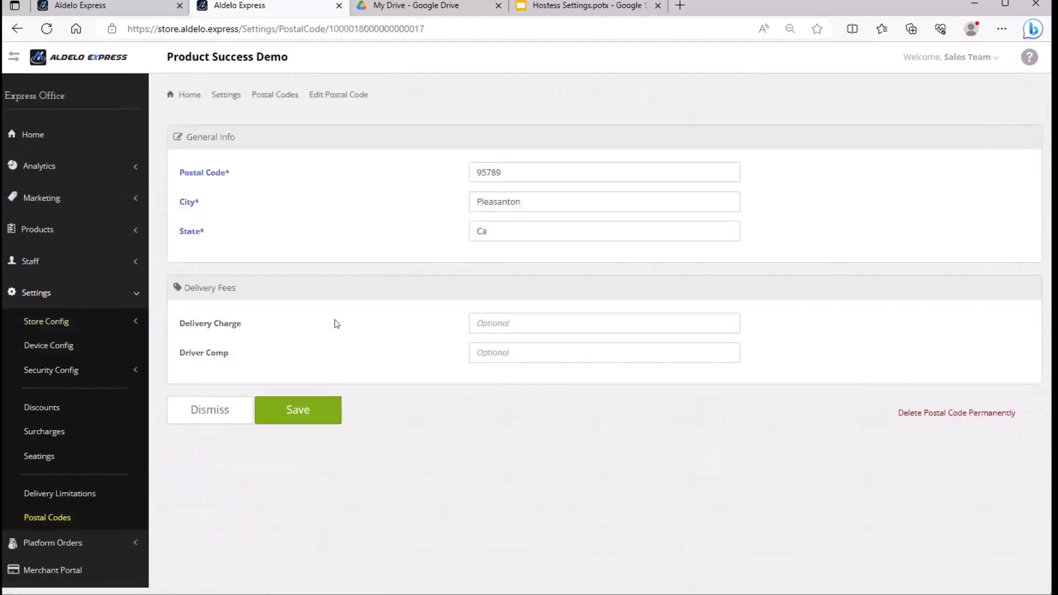
{"action": "left_click", "coordinate": [573, 317]}
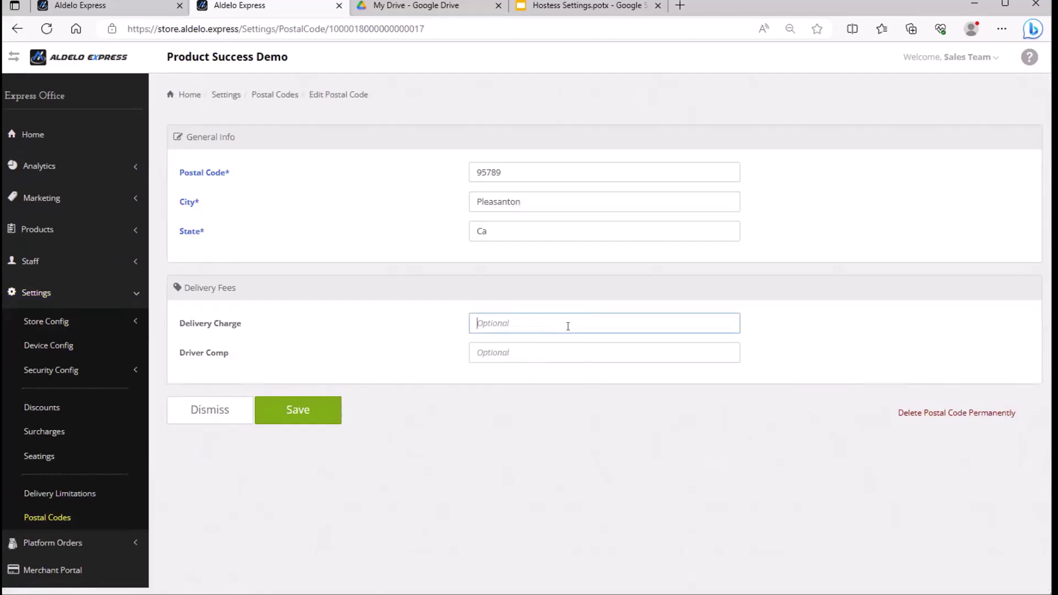
{"action": "type", "text": "4"}
{"action": "key", "text": "Tab"}
{"action": "type", "text": "2"}
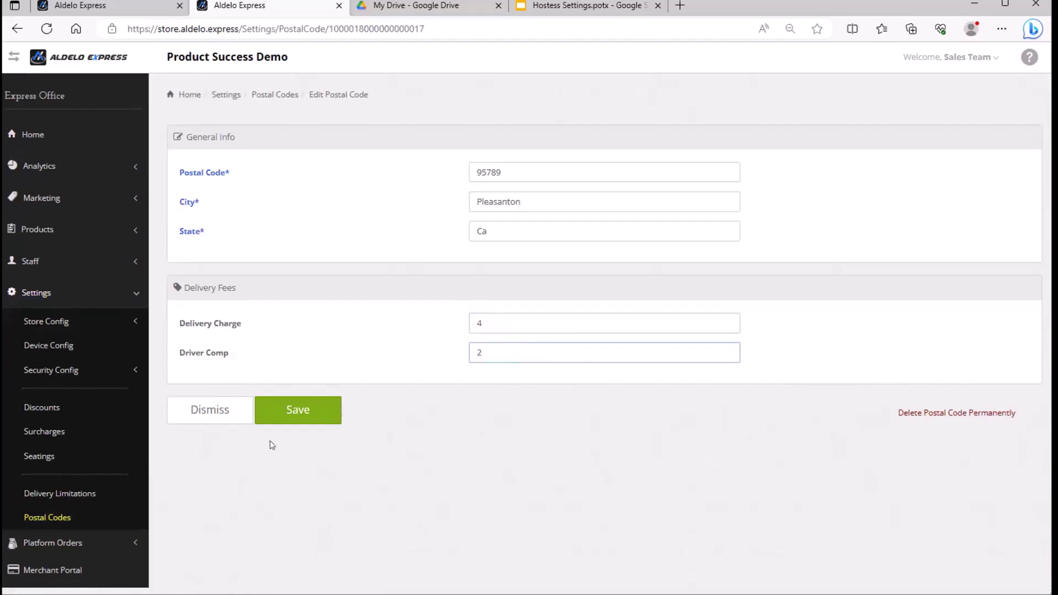
{"action": "left_click", "coordinate": [315, 409]}
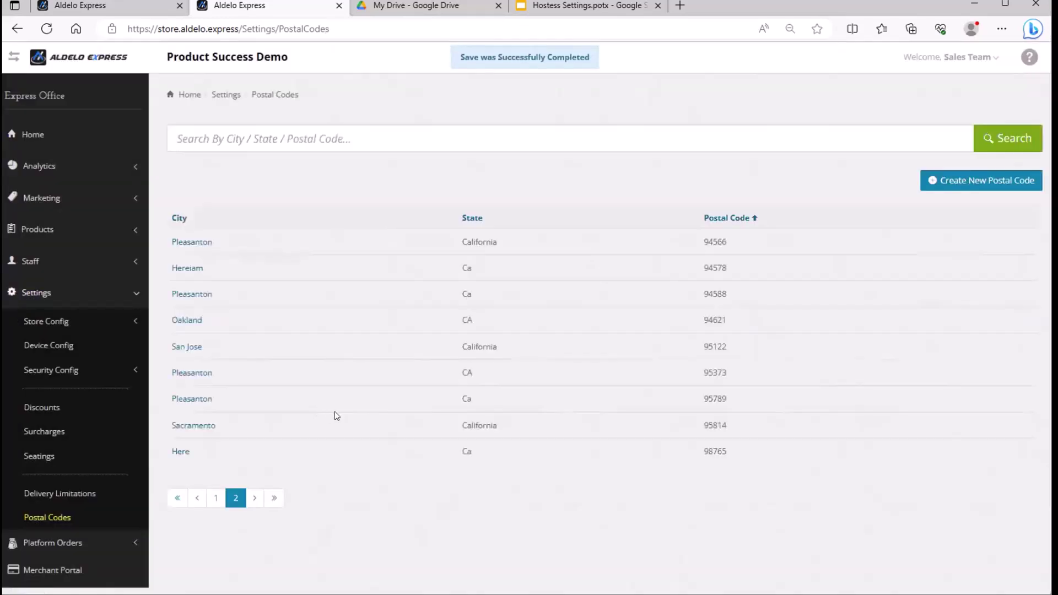
Go to Marketing > Delivery Charge Update.
{"action": "left_click", "coordinate": [78, 296]}
{"action": "left_click", "coordinate": [81, 200]}
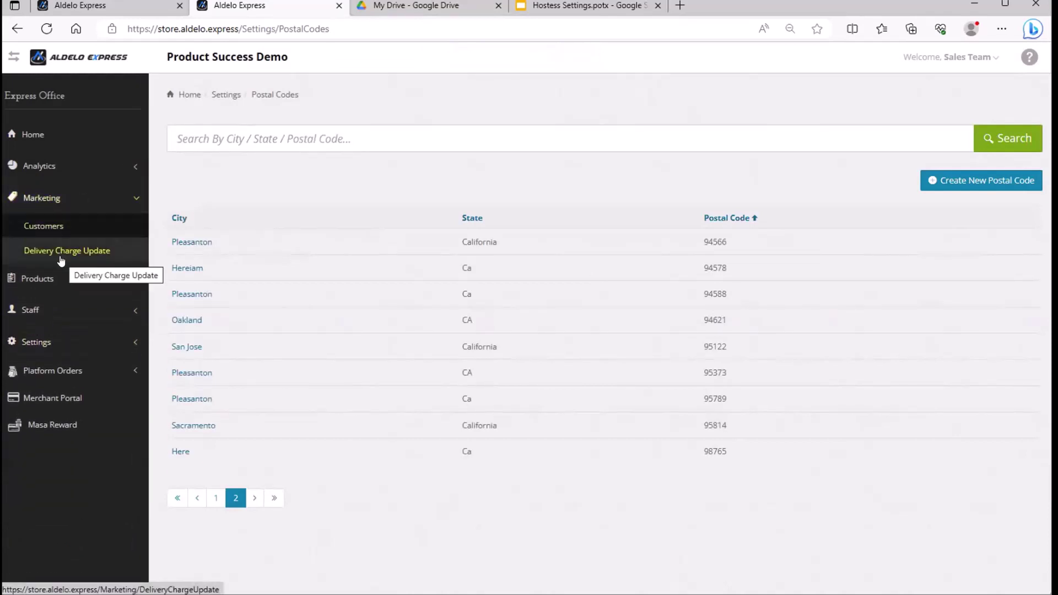
{"action": "left_click", "coordinate": [91, 252]}
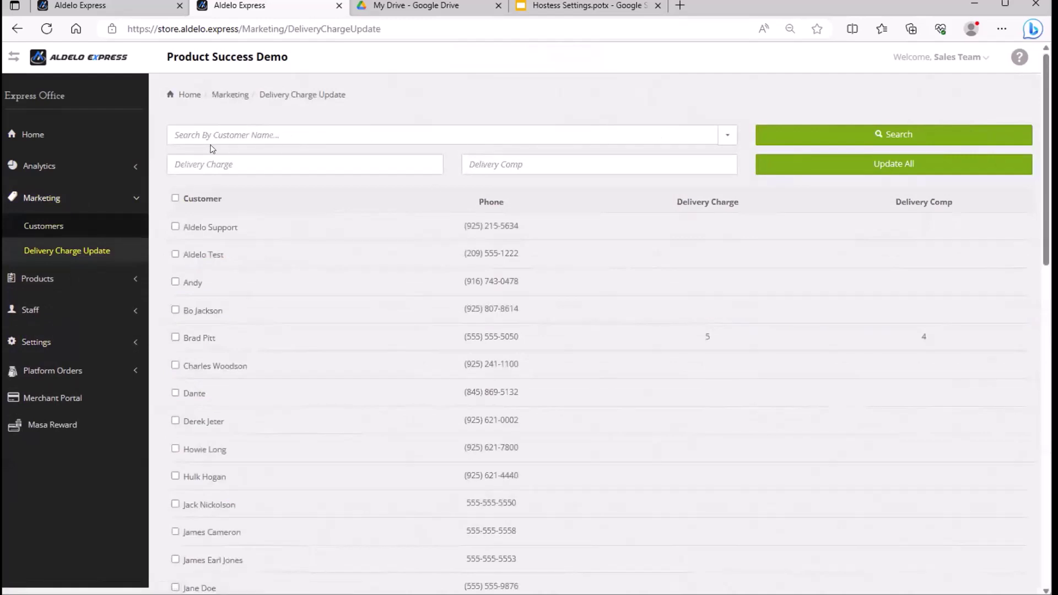
Switch the search to Search By Postal Code and search for 94566.
{"action": "left_click", "coordinate": [381, 134]}
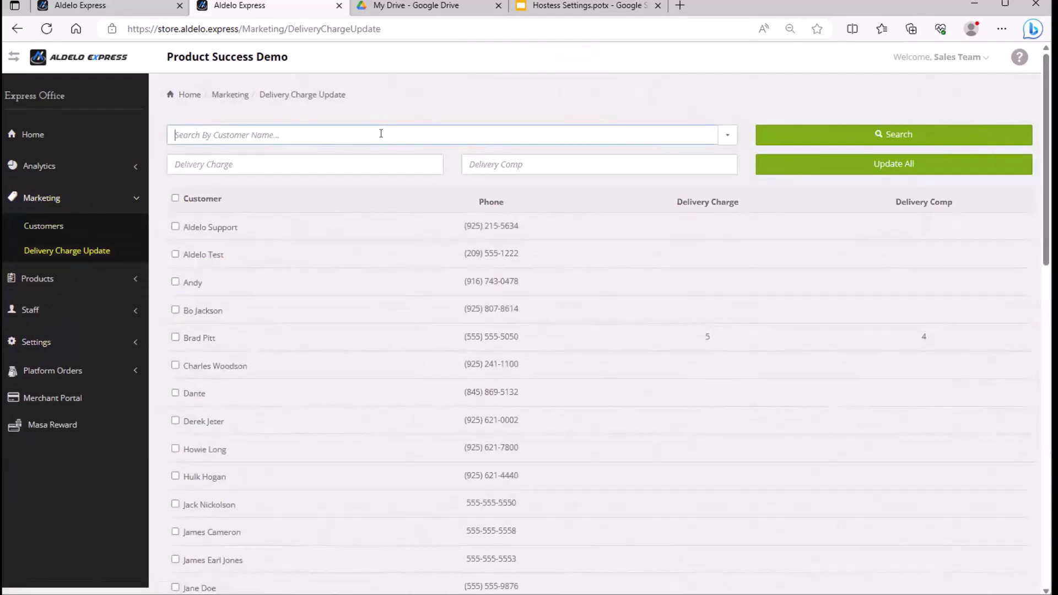
{"action": "left_click", "coordinate": [726, 137]}
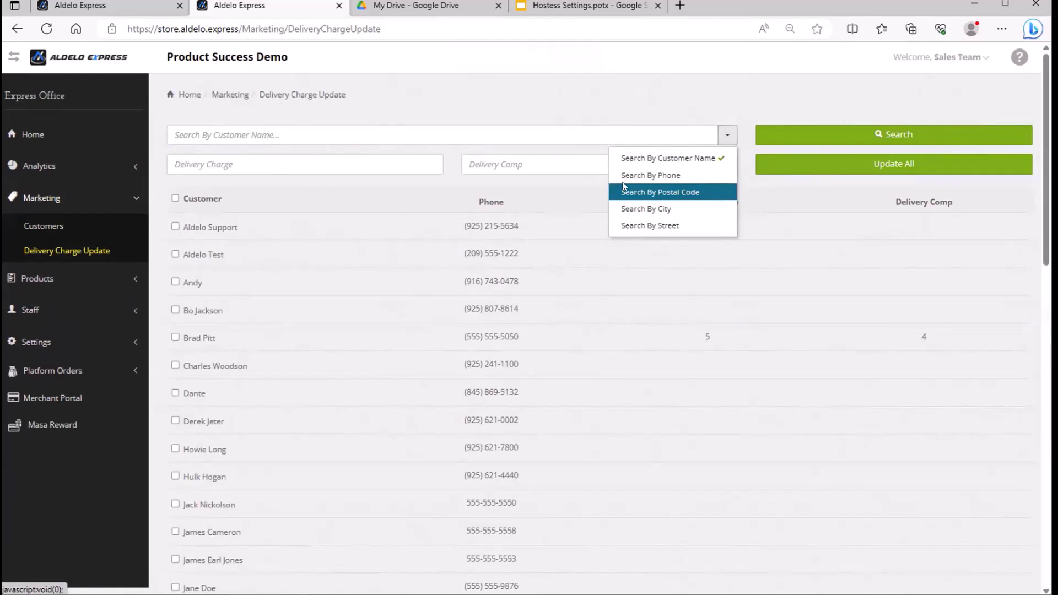
{"action": "left_click", "coordinate": [693, 192]}
{"action": "left_click", "coordinate": [284, 129]}
{"action": "type", "text": "9"}
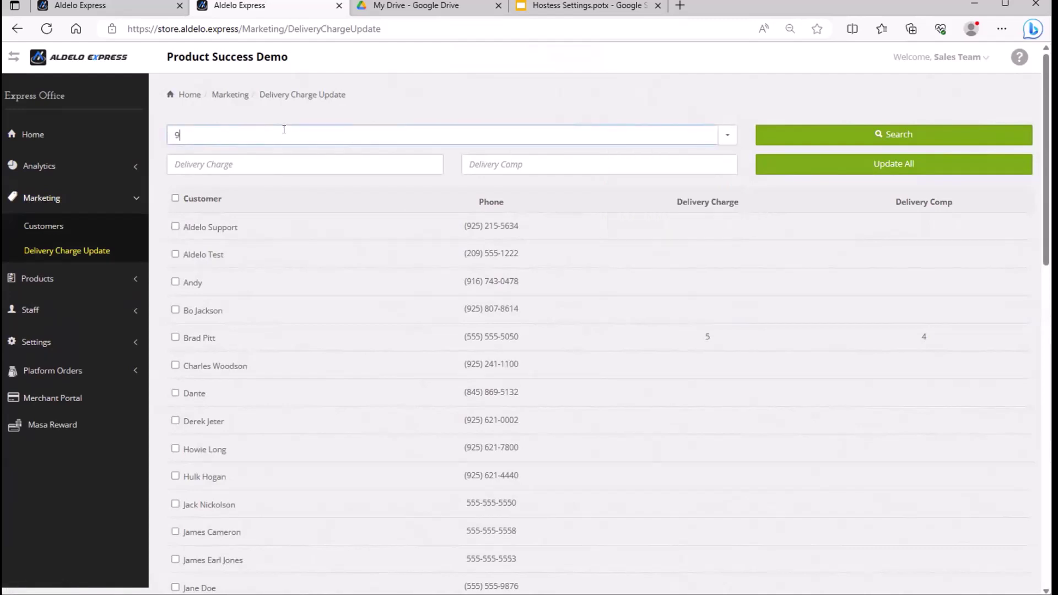
{"action": "type", "text": "4566"}
{"action": "left_click", "coordinate": [827, 138]}
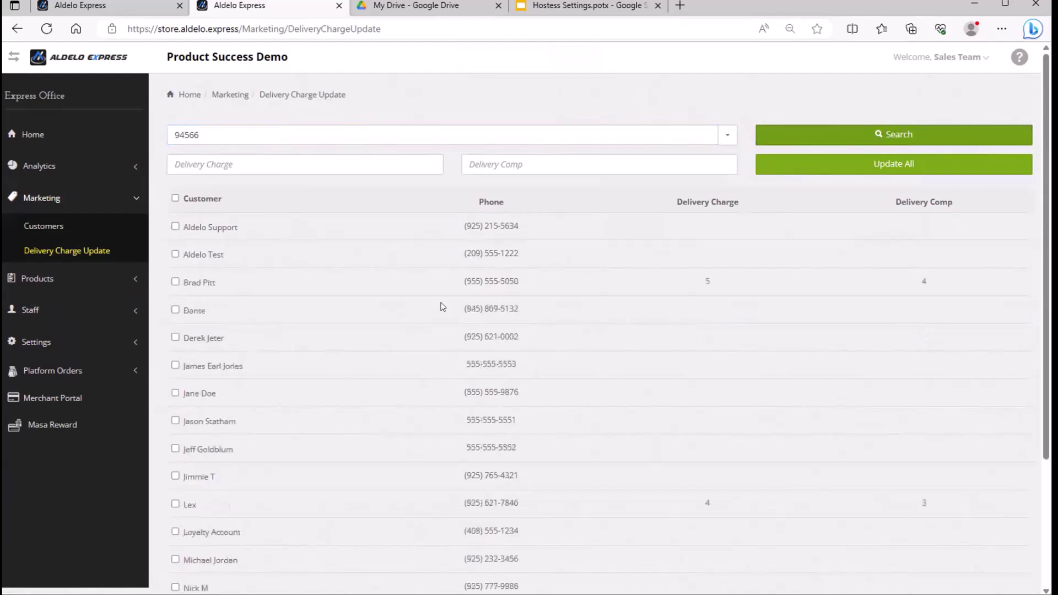
{"action": "scroll", "coordinate": [430, 315], "scroll_direction": "down", "scroll_amount": 3}
{"action": "scroll", "coordinate": [435, 315], "scroll_direction": "up", "scroll_amount": 3}
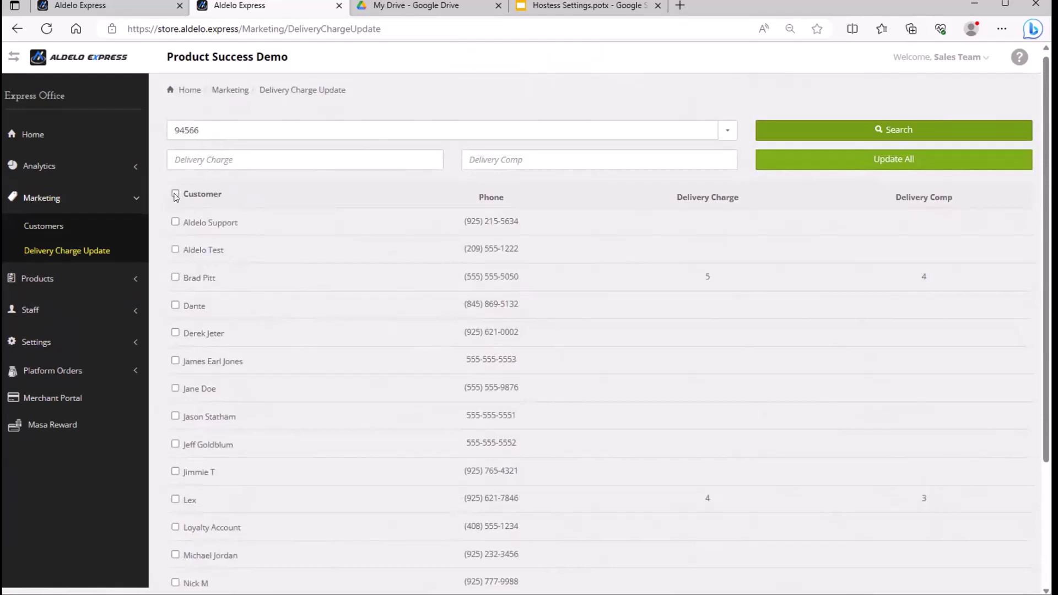
Select all listed 94566 customers and enter delivery charge 5 and delivery comp 3.
{"action": "left_click", "coordinate": [175, 195]}
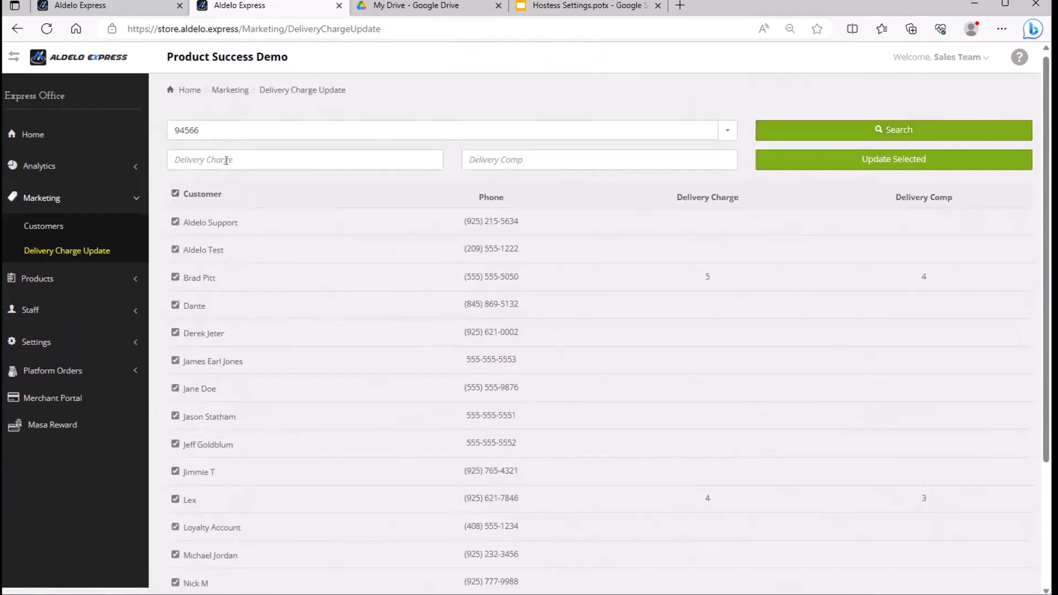
{"action": "left_click", "coordinate": [177, 160]}
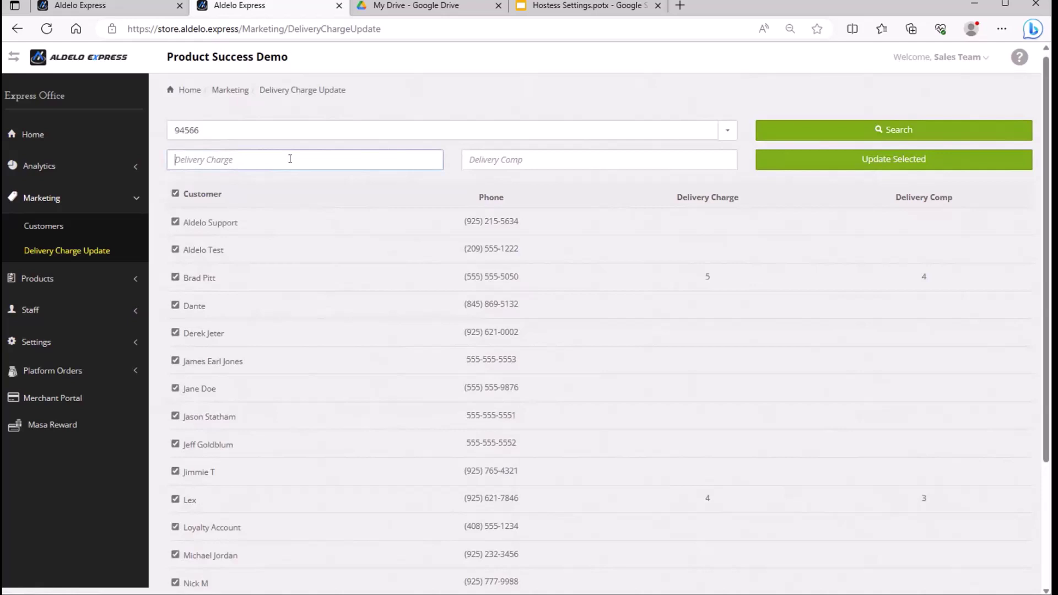
{"action": "left_click", "coordinate": [523, 159]}
{"action": "left_click", "coordinate": [312, 151]}
{"action": "type", "text": "5"}
{"action": "key", "text": "Tab"}
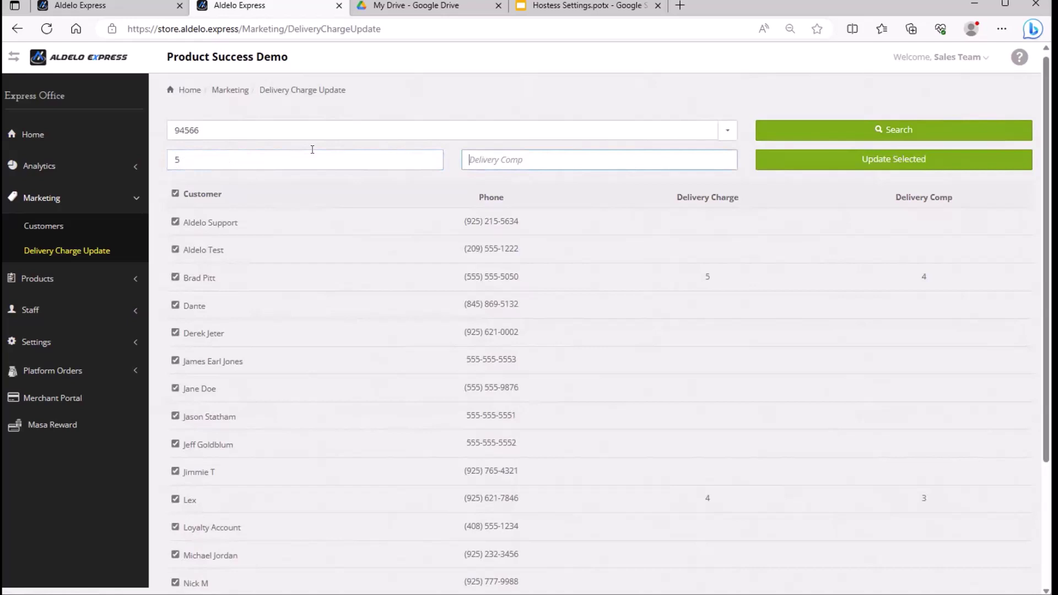
{"action": "type", "text": "3"}
Leave out the two customers with custom fees (5/4 and 4/3) and apply to the rest.
{"action": "left_click_drag", "start_coordinate": [676, 200], "coordinate": [737, 197]}
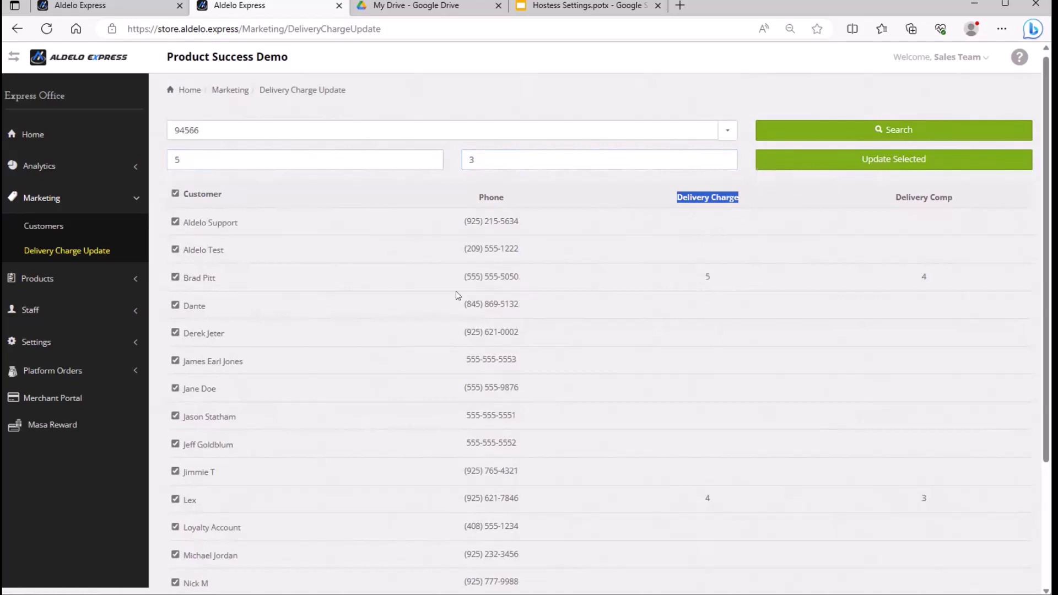
{"action": "left_click", "coordinate": [175, 277]}
{"action": "left_click", "coordinate": [175, 499]}
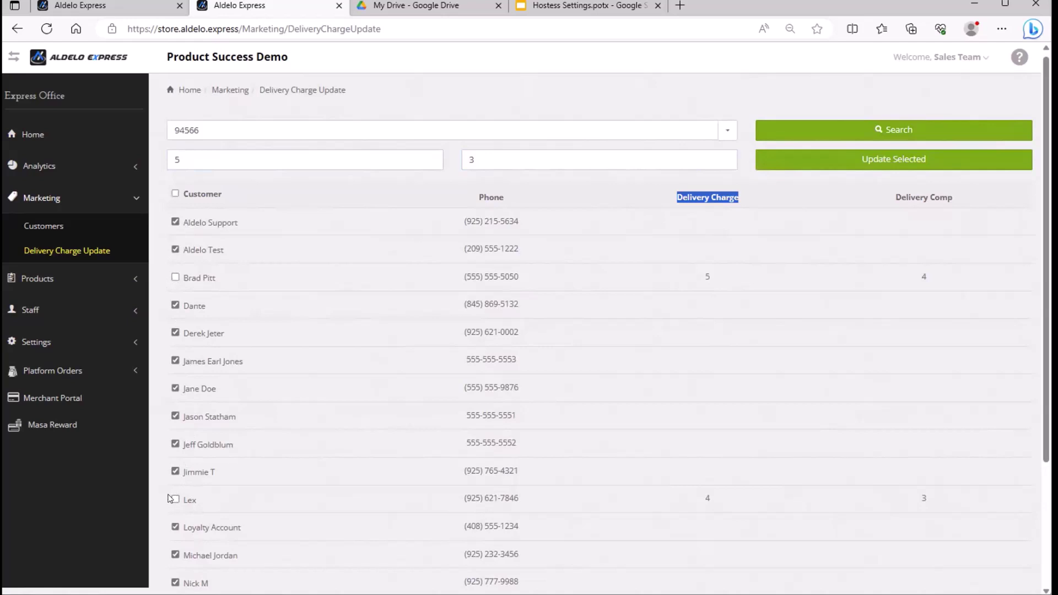
{"action": "left_click", "coordinate": [895, 157]}
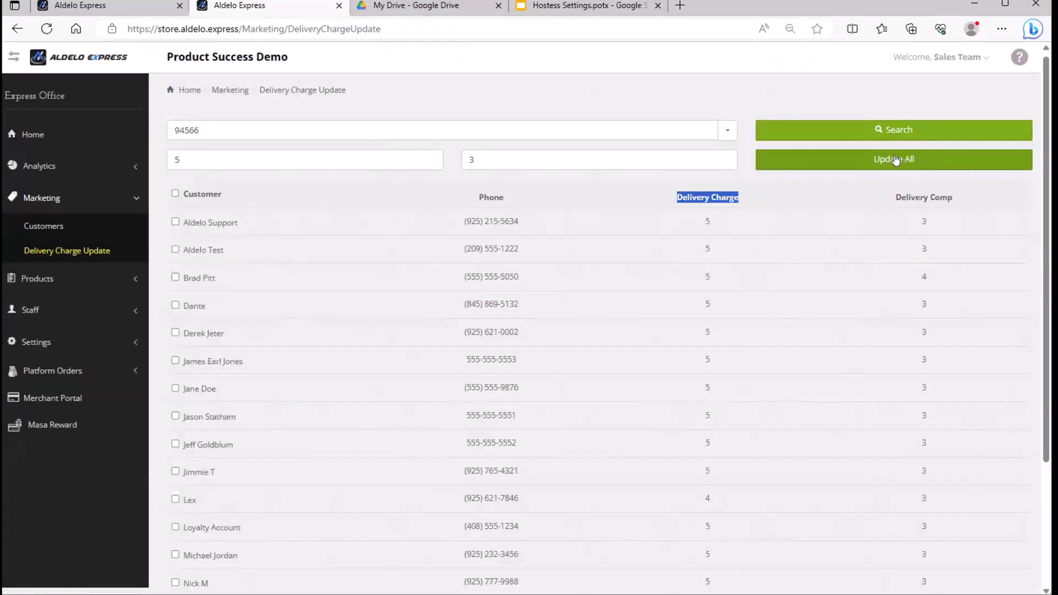
{"action": "left_click_drag", "start_coordinate": [701, 222], "coordinate": [931, 283]}
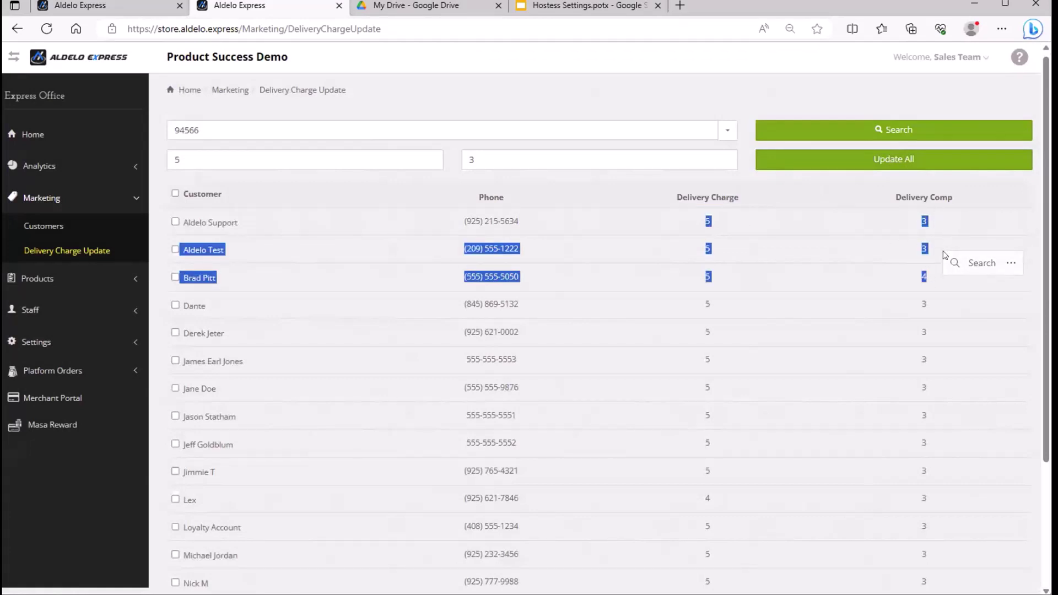
{"action": "scroll", "coordinate": [946, 286], "scroll_direction": "down", "scroll_amount": 3}
{"action": "scroll", "coordinate": [946, 287], "scroll_direction": "up", "scroll_amount": 3}
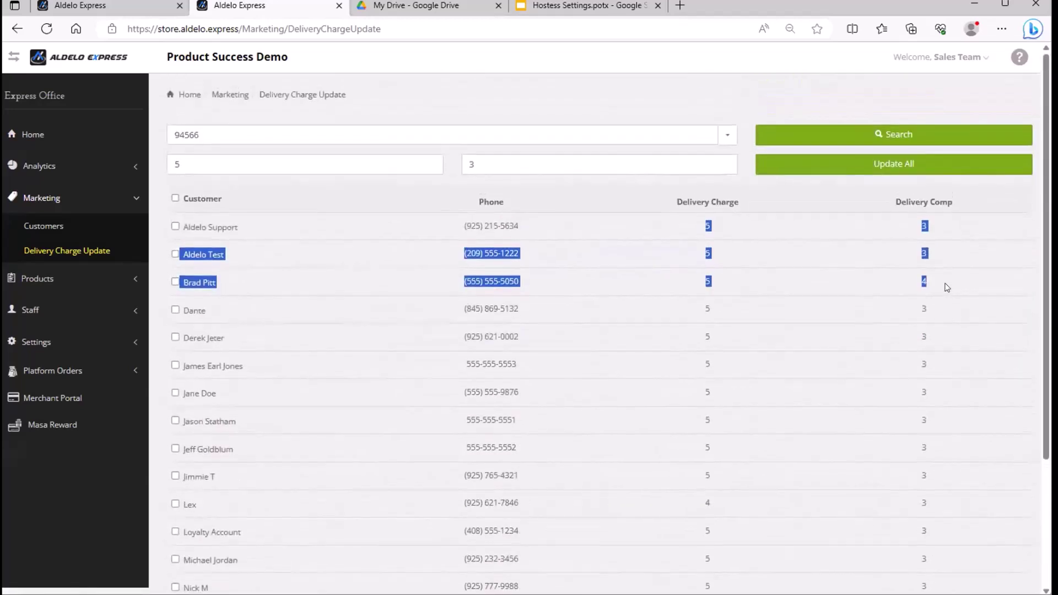
{"action": "left_click", "coordinate": [175, 199]}
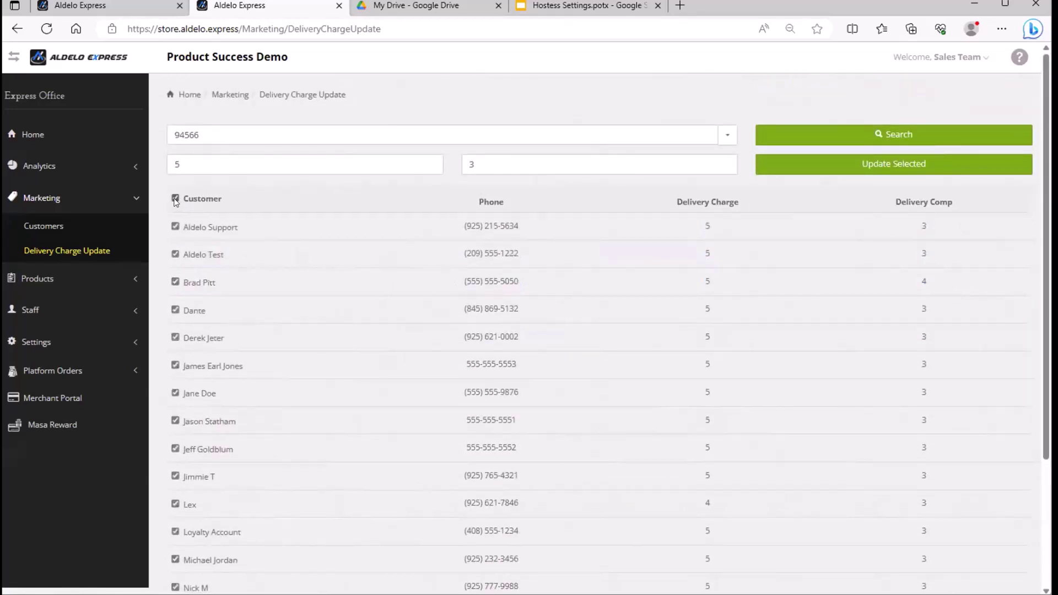
{"action": "left_click", "coordinate": [176, 282]}
{"action": "left_click", "coordinate": [176, 505]}
{"action": "left_click_drag", "start_coordinate": [259, 166], "coordinate": [160, 157]}
{"action": "key", "text": "BackSpace"}
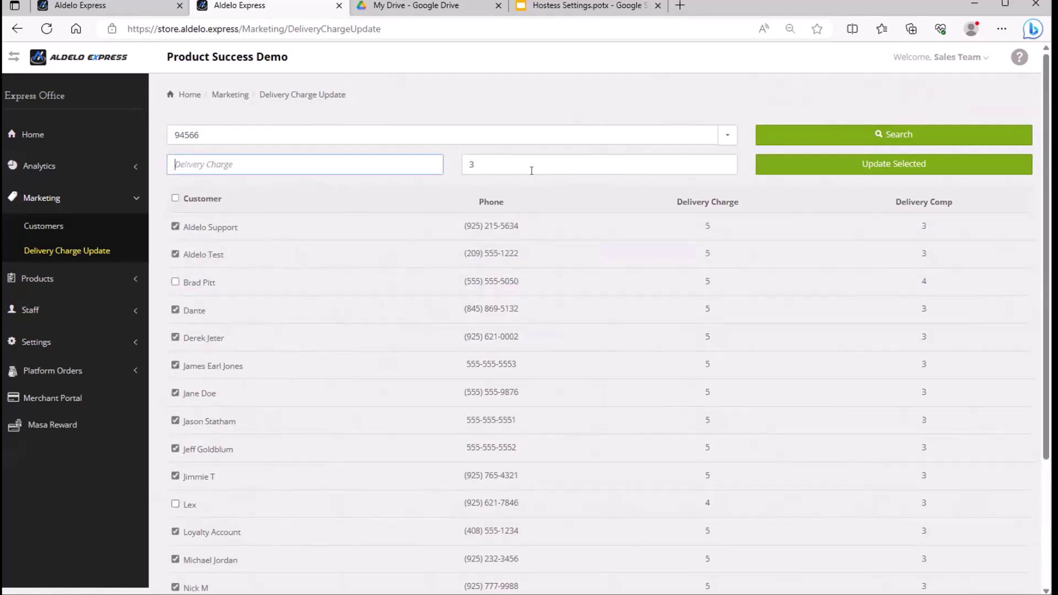
{"action": "left_click", "coordinate": [544, 163]}
{"action": "key", "text": "BackSpace"}
{"action": "left_click", "coordinate": [913, 159]}
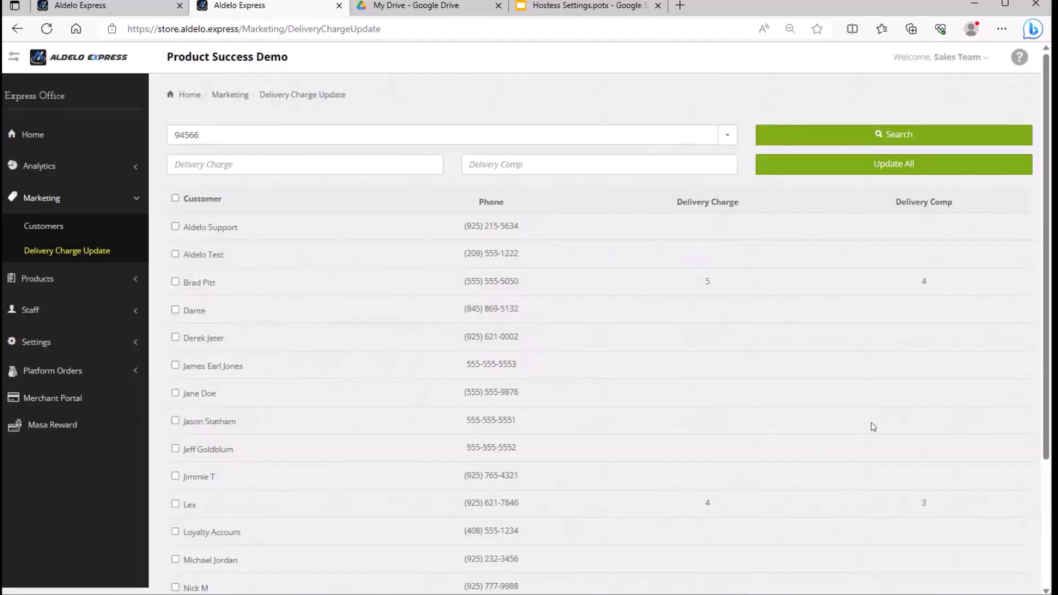
{"action": "scroll", "coordinate": [850, 418], "scroll_direction": "down", "scroll_amount": 3}
{"action": "scroll", "coordinate": [879, 371], "scroll_direction": "up", "scroll_amount": 3}
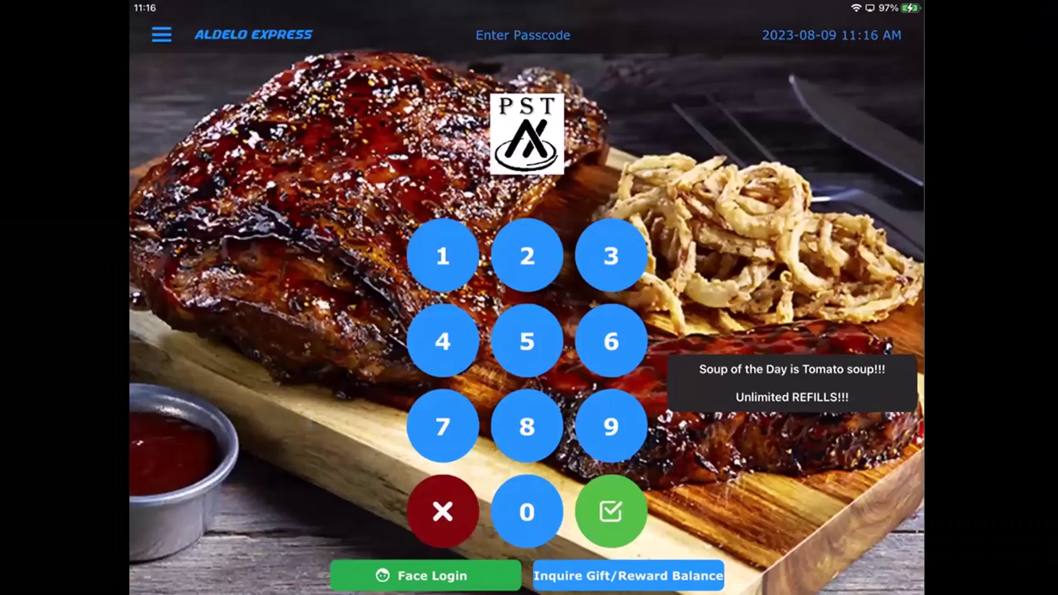
Sign in to the POS and open the Customer records screen.
{"action": "left_click", "coordinate": [611, 512]}
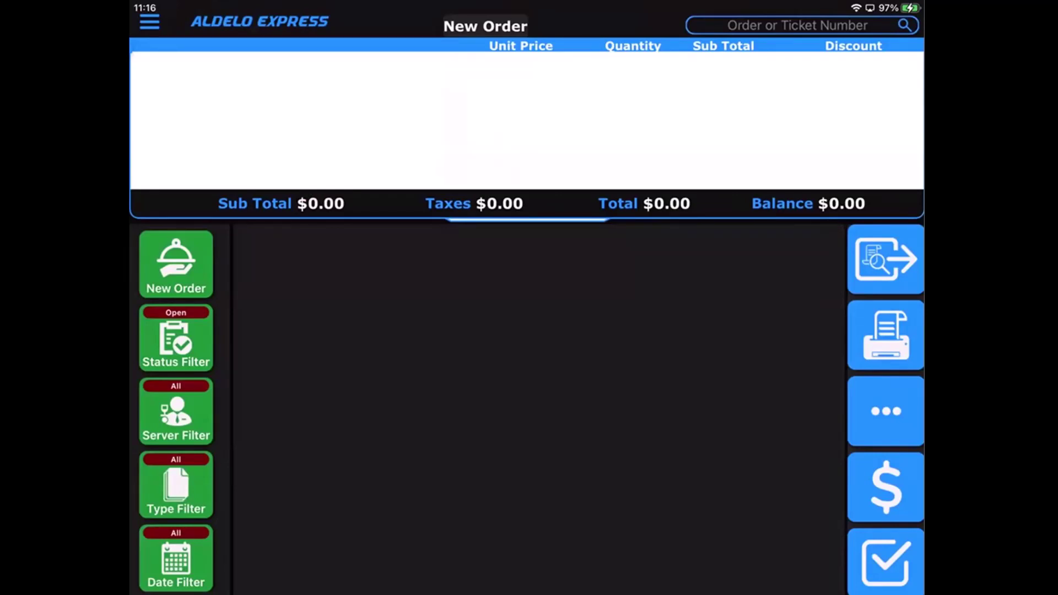
{"action": "left_click", "coordinate": [885, 411]}
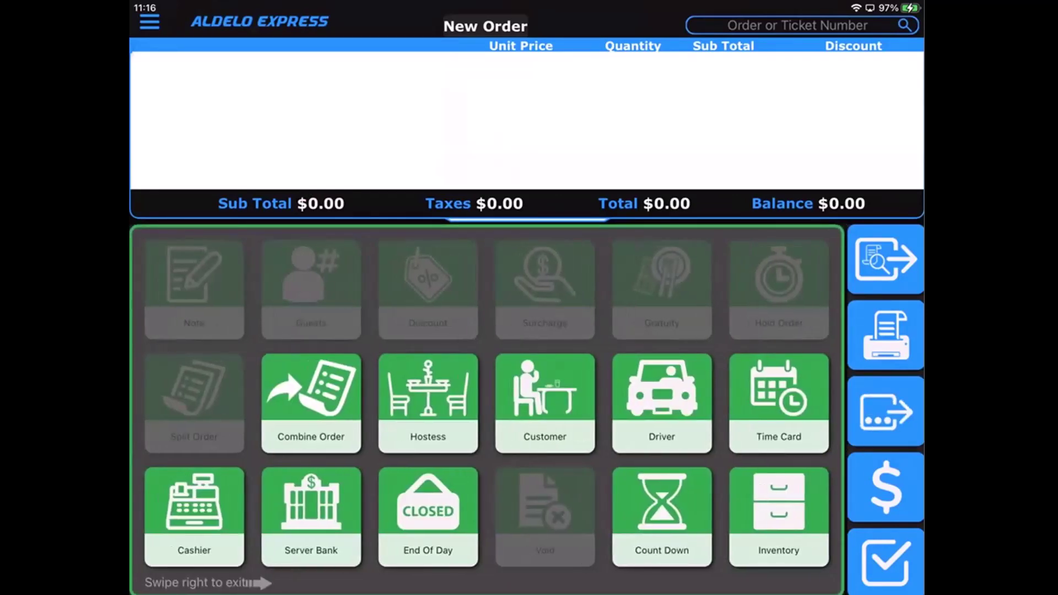
{"action": "left_click", "coordinate": [545, 402]}
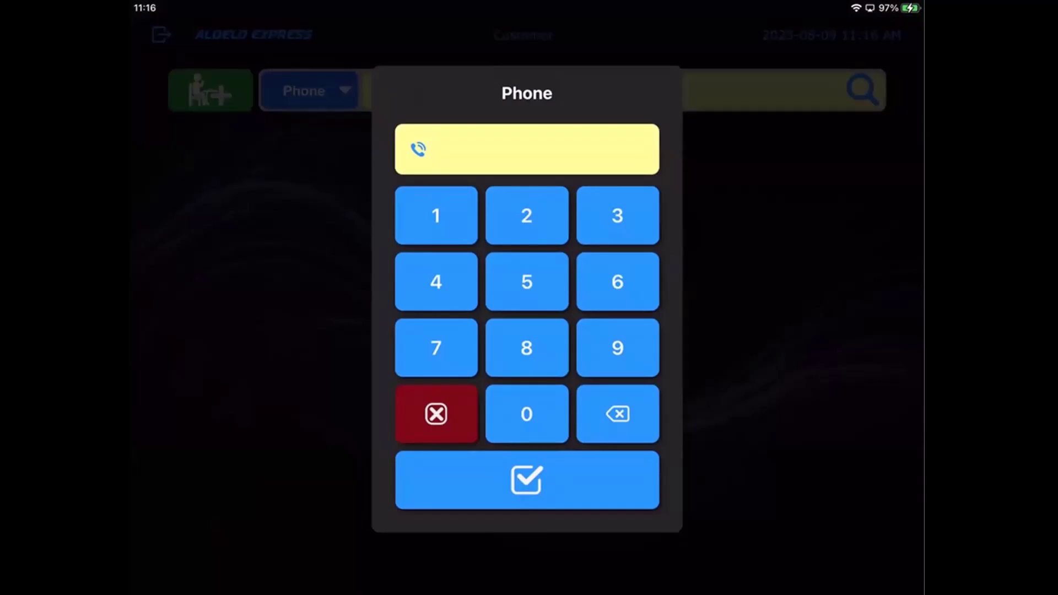
{"action": "left_click", "coordinate": [207, 199]}
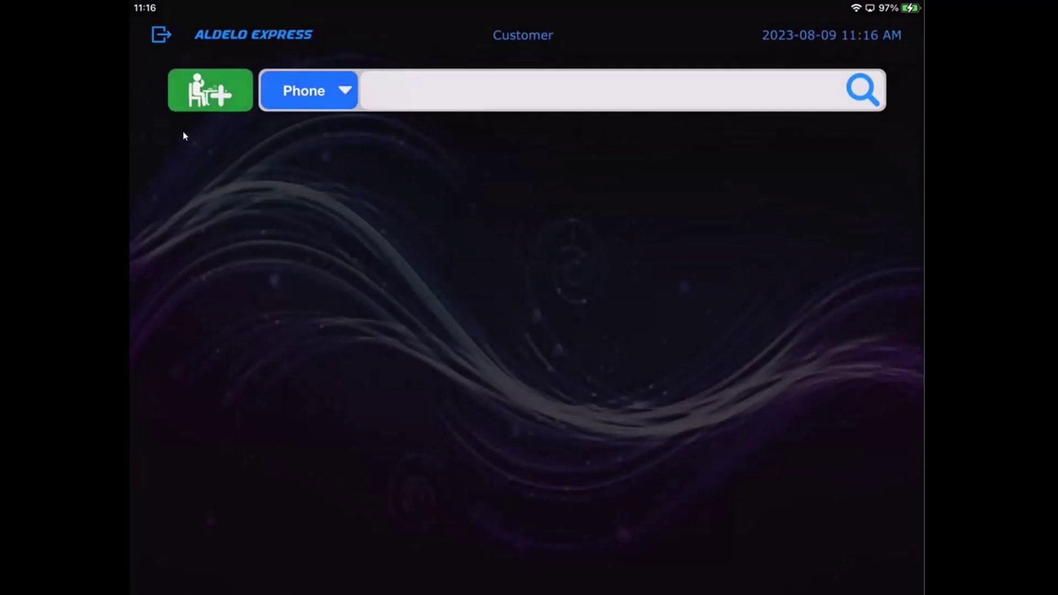
Create a new customer profile with the customer's full name and phone number.
{"action": "left_click", "coordinate": [199, 100]}
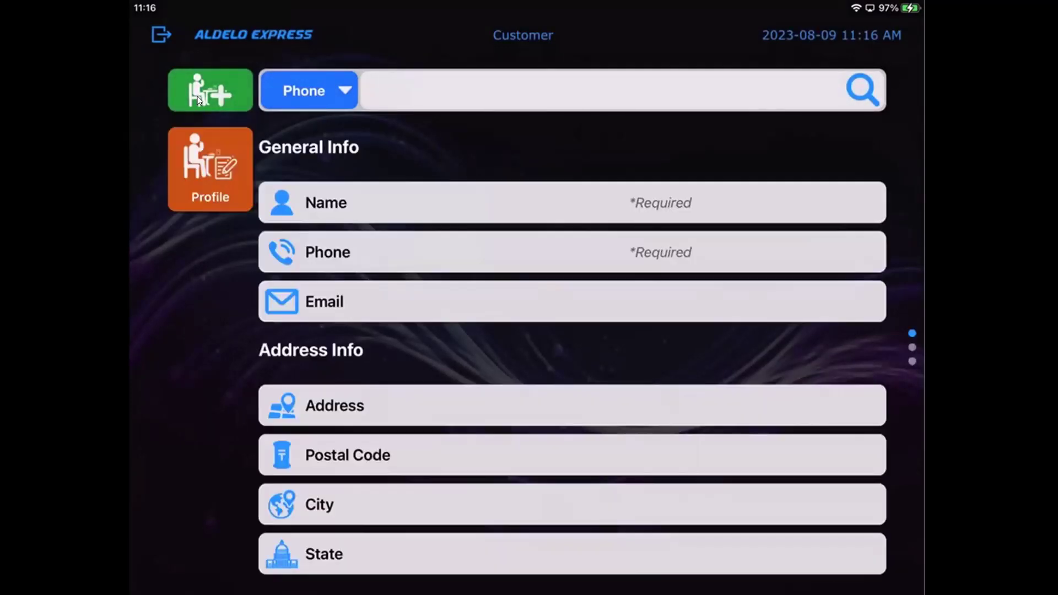
{"action": "left_click", "coordinate": [506, 218]}
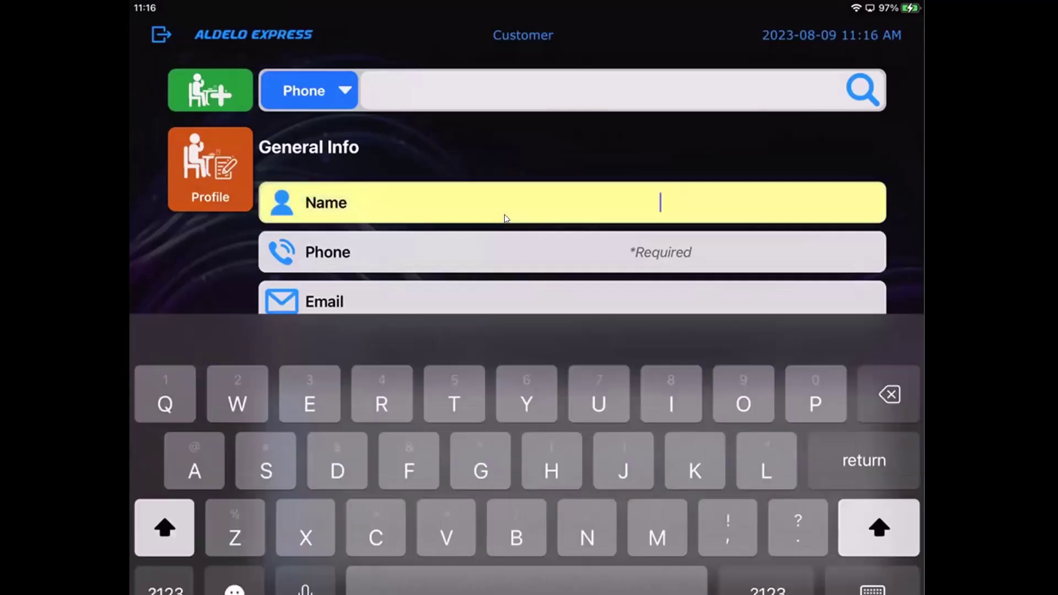
{"action": "type", "text": "Jane"}
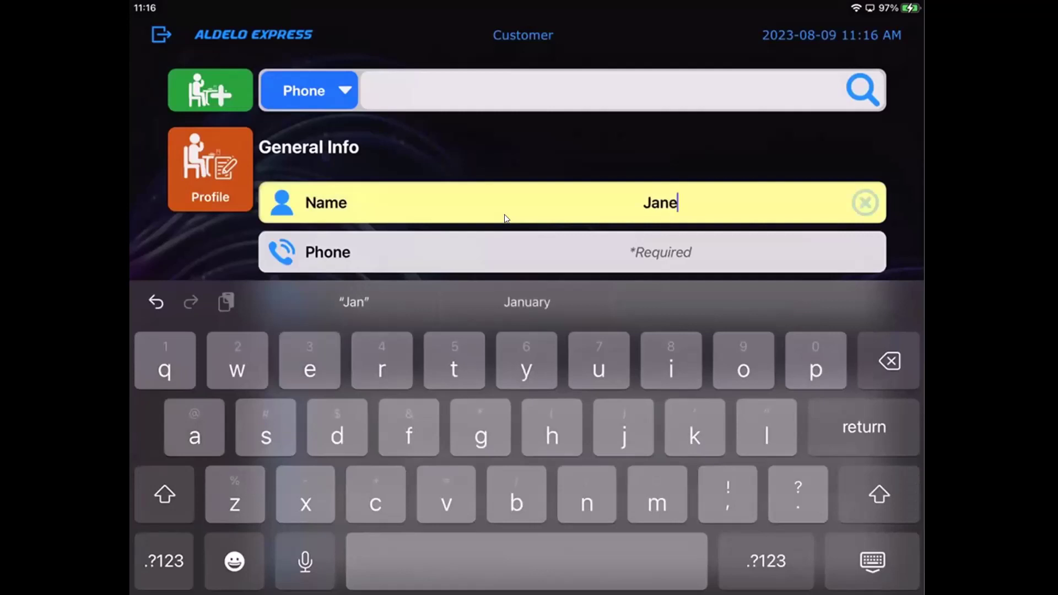
{"action": "type", "text": " Doe"}
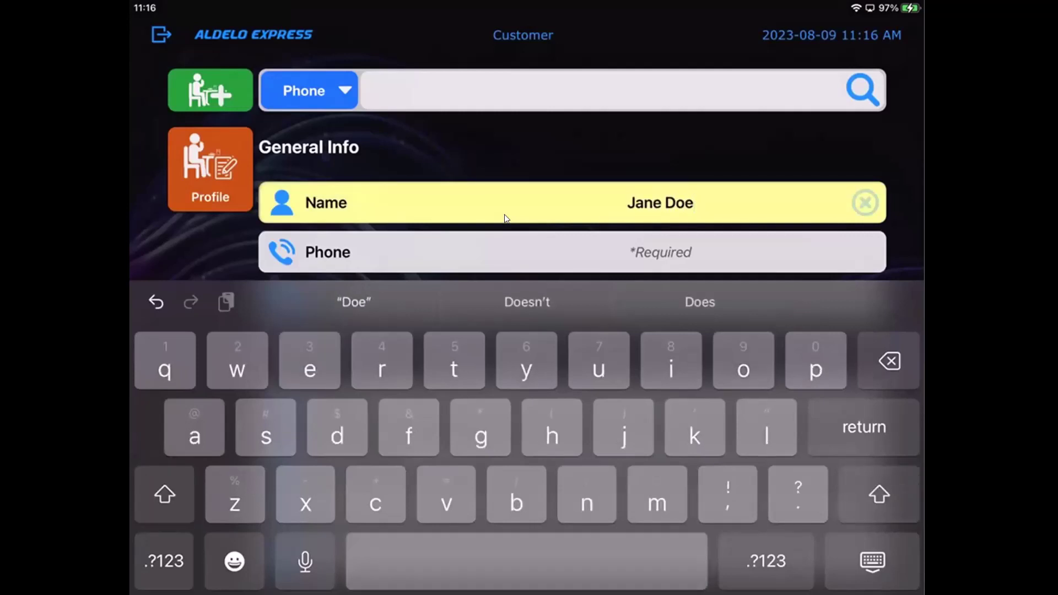
{"action": "key", "text": "Return"}
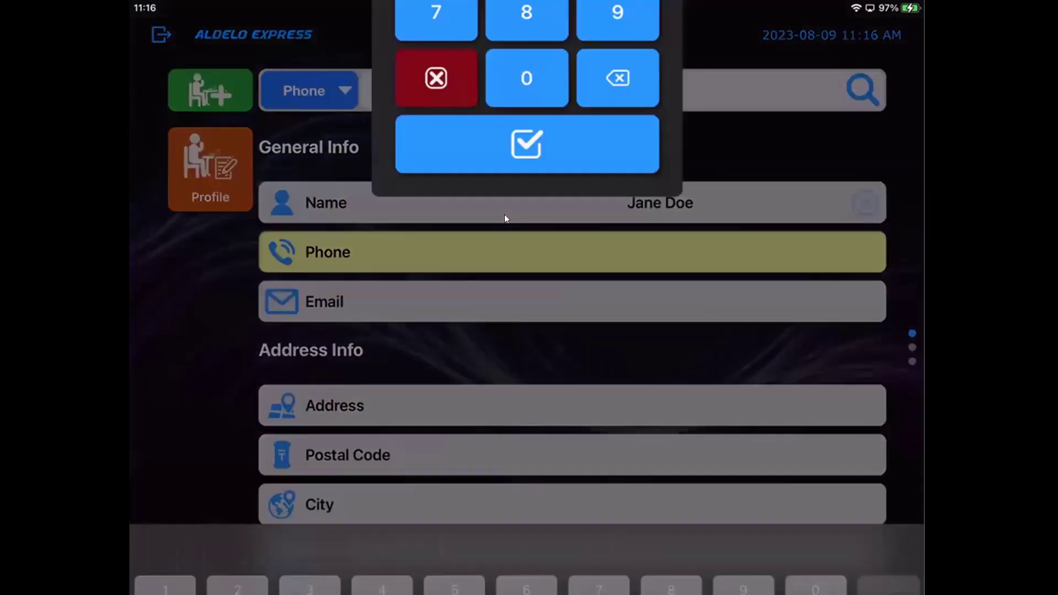
{"action": "type", "text": "5"}
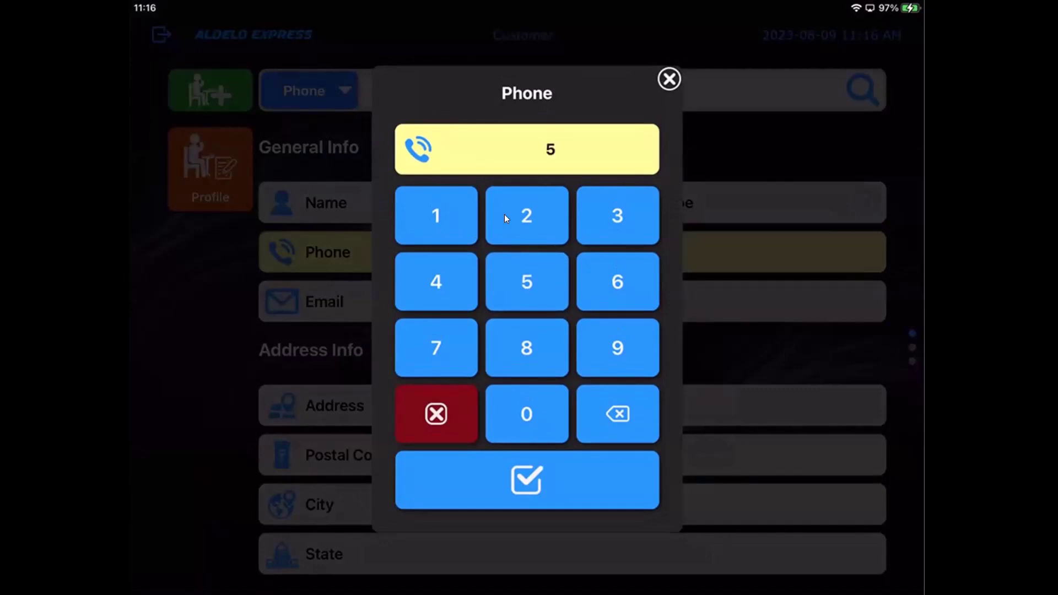
{"action": "type", "text": "55) 555-12"}
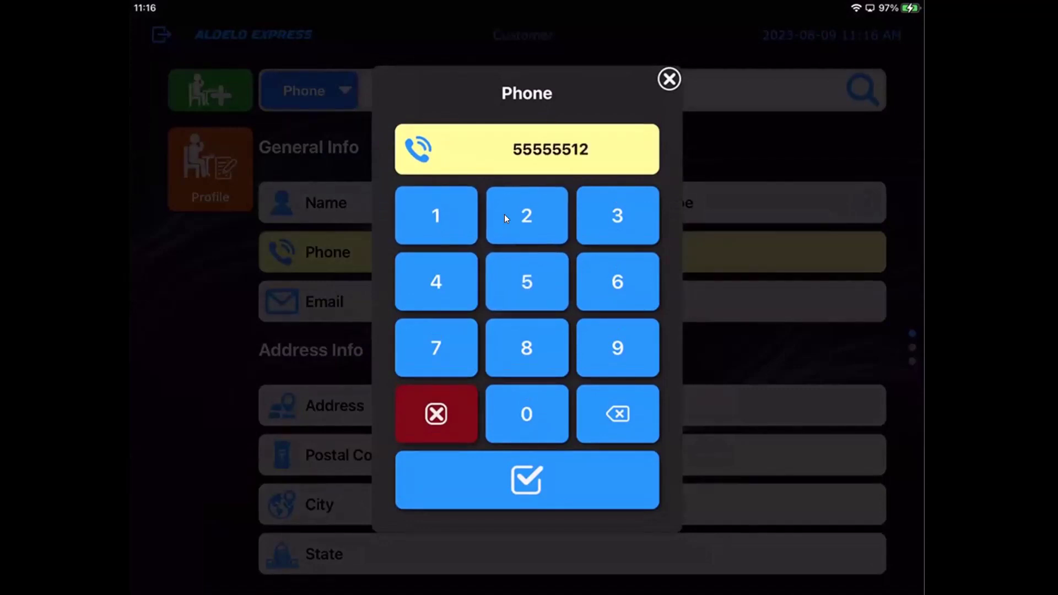
{"action": "type", "text": "34"}
{"action": "key", "text": "Return"}
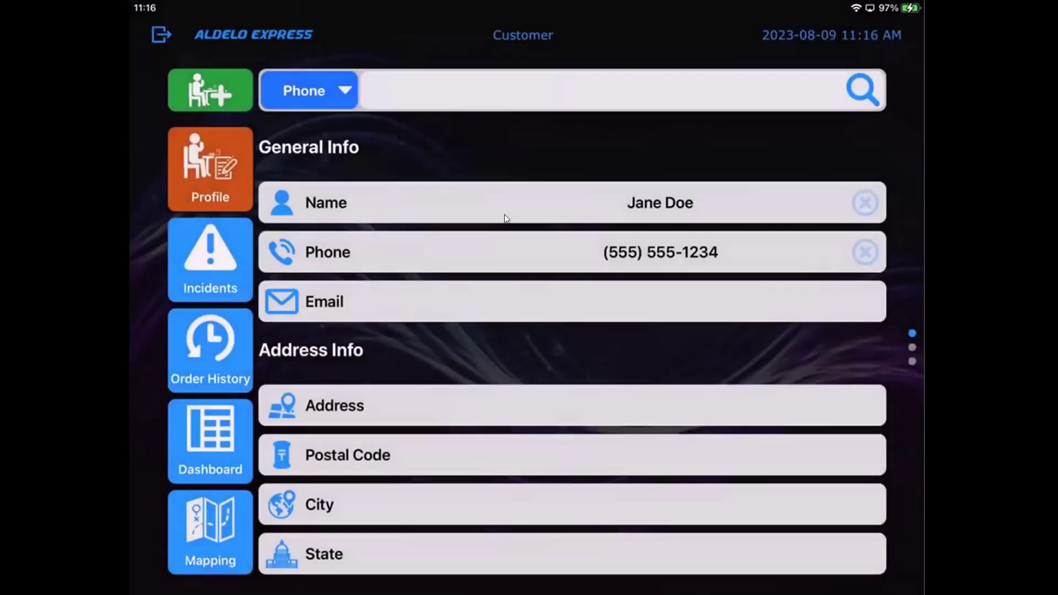
{"action": "scroll", "coordinate": [506, 219], "scroll_direction": "down", "scroll_amount": 15}
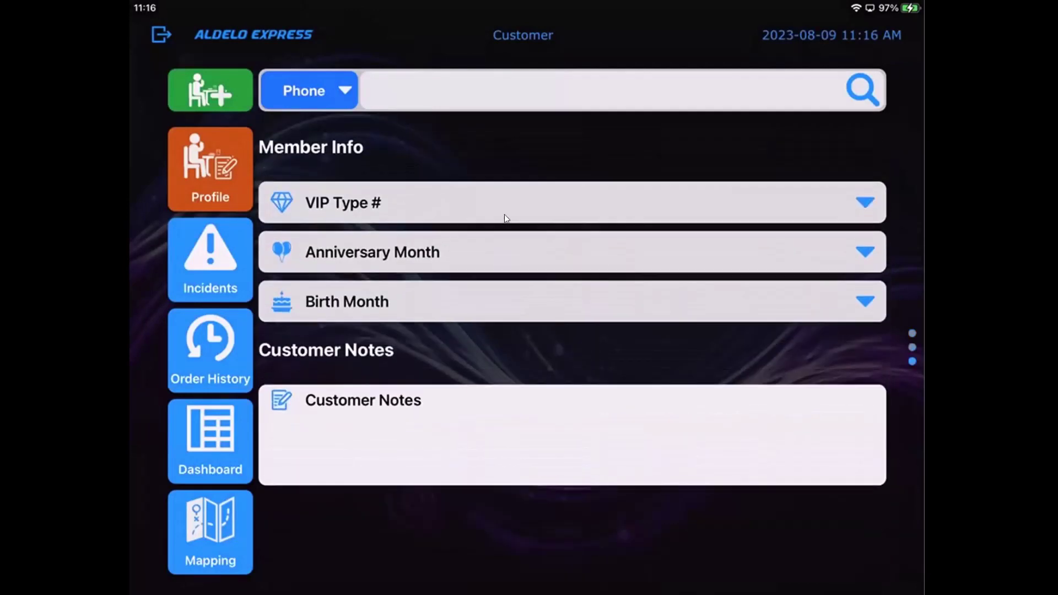
{"action": "scroll", "coordinate": [506, 219], "scroll_direction": "up", "scroll_amount": 15}
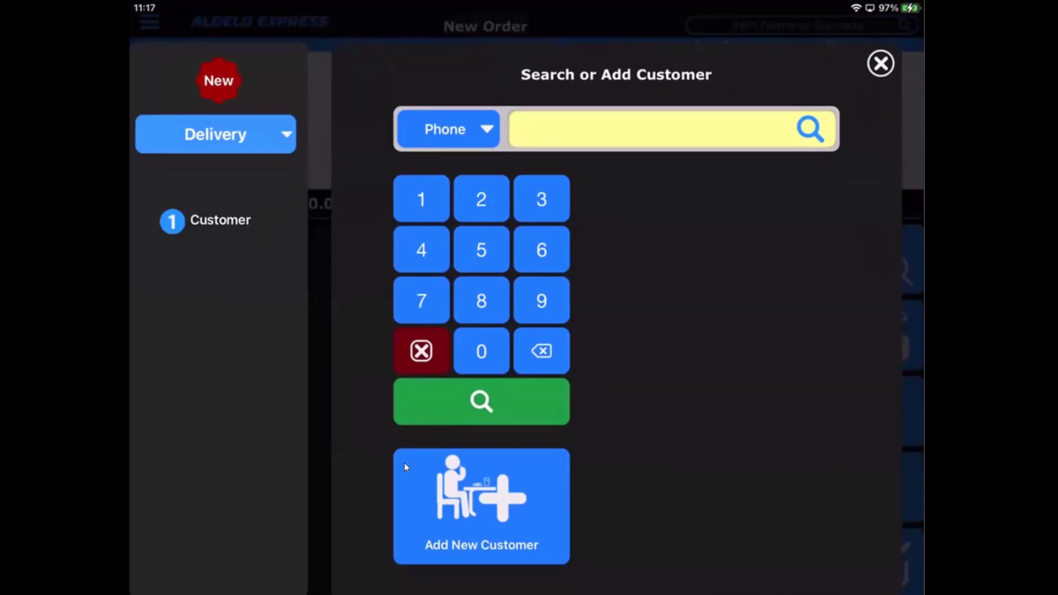
Look up the new customer by phone number and attach them to the delivery order.
{"action": "type", "text": "1234"}
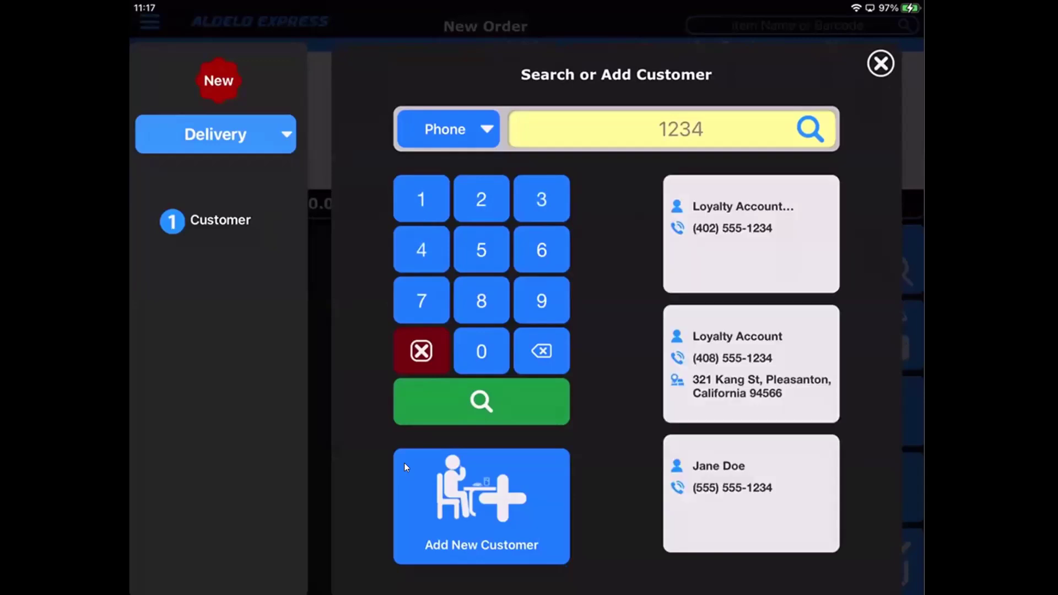
{"action": "scroll", "coordinate": [752, 363], "scroll_direction": "down", "scroll_amount": 2}
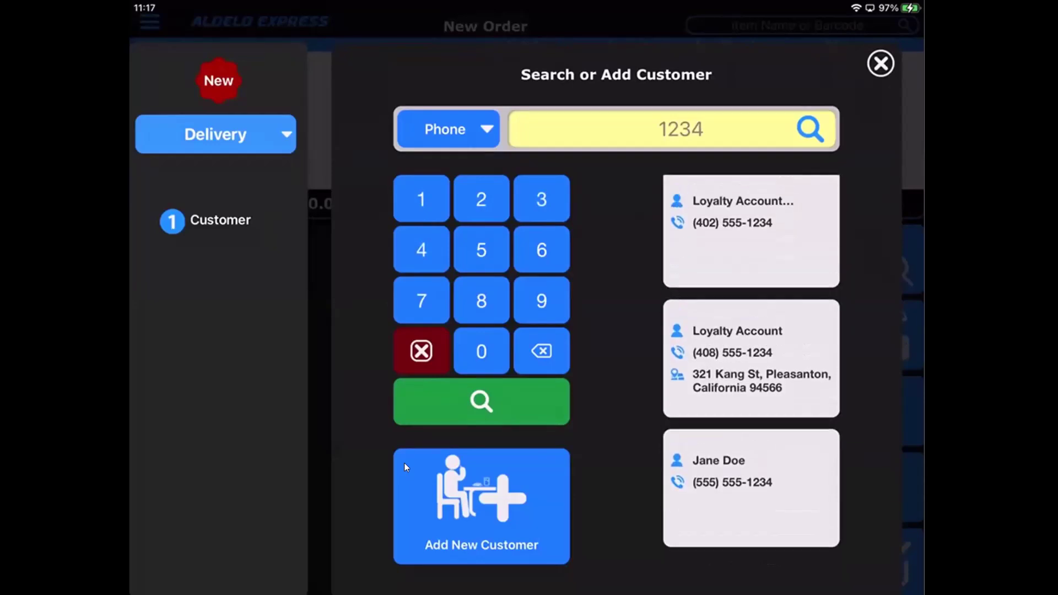
{"action": "left_click", "coordinate": [752, 494]}
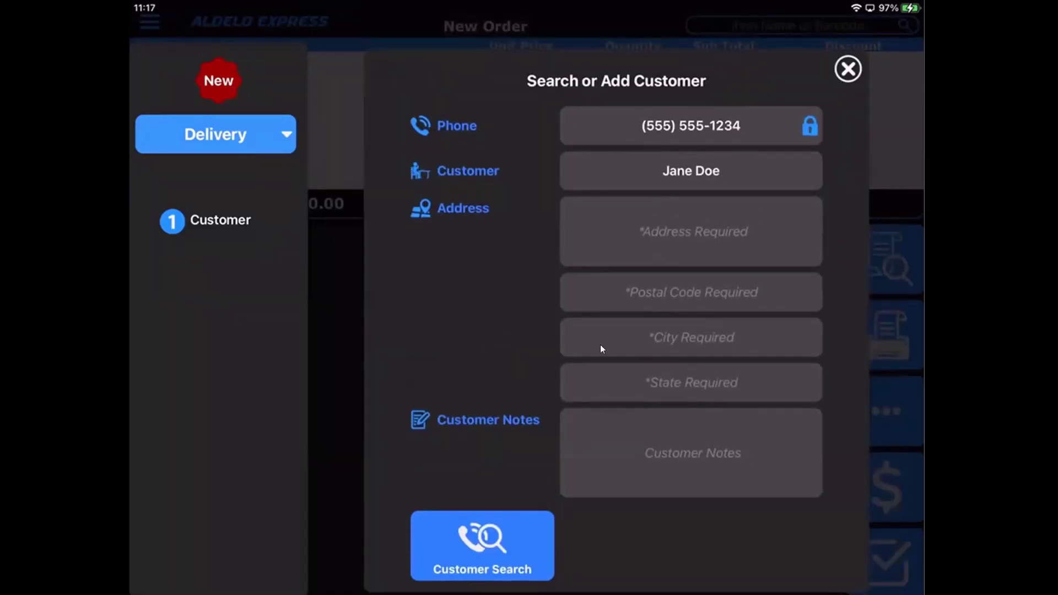
Fill in the customer's delivery street address and postal code.
{"action": "left_click", "coordinate": [681, 234]}
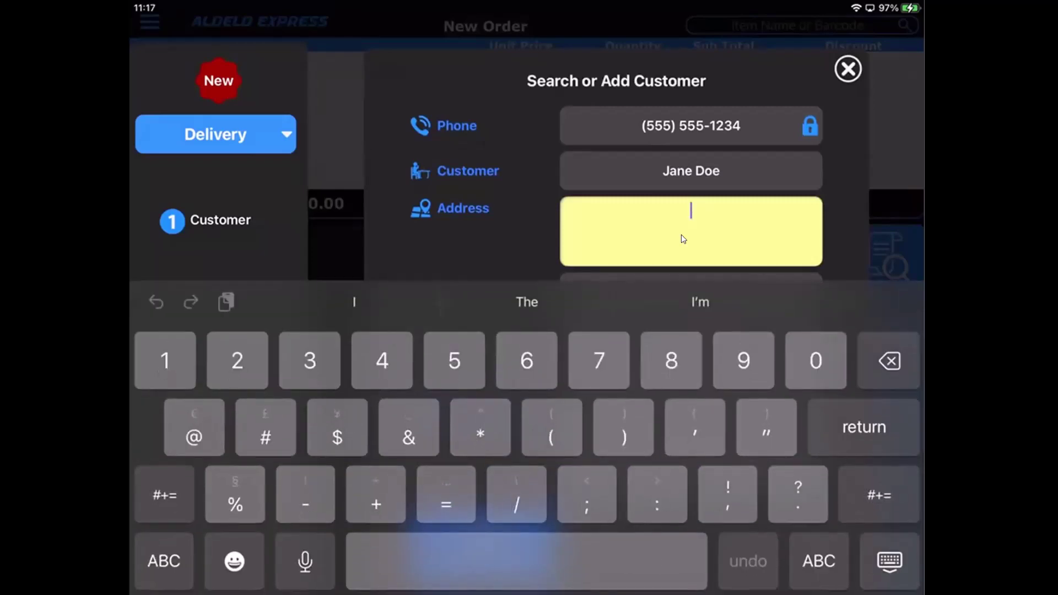
{"action": "type", "text": "123 "}
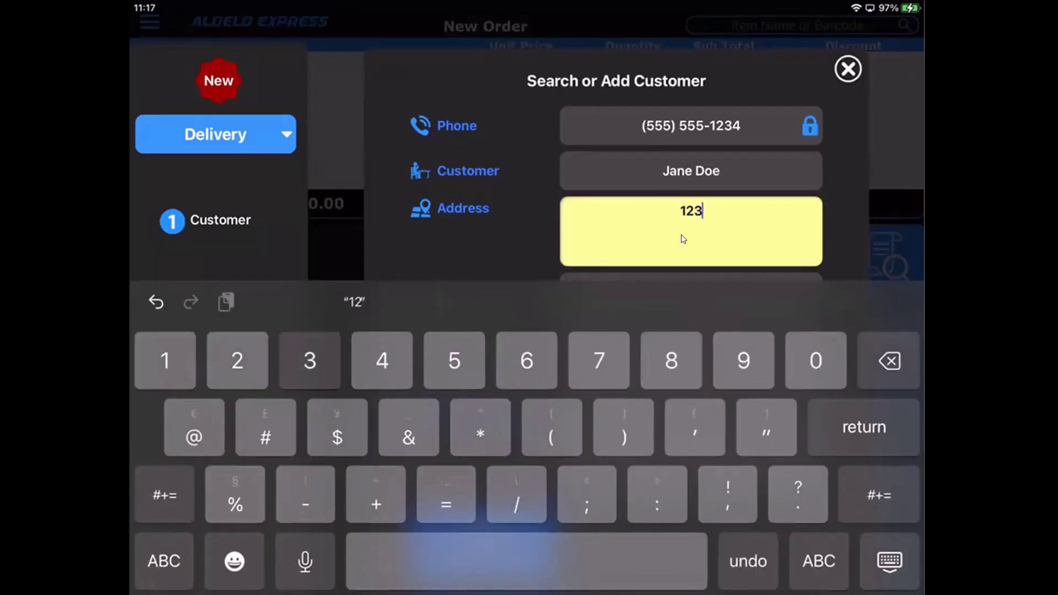
{"action": "type", "text": "n"}
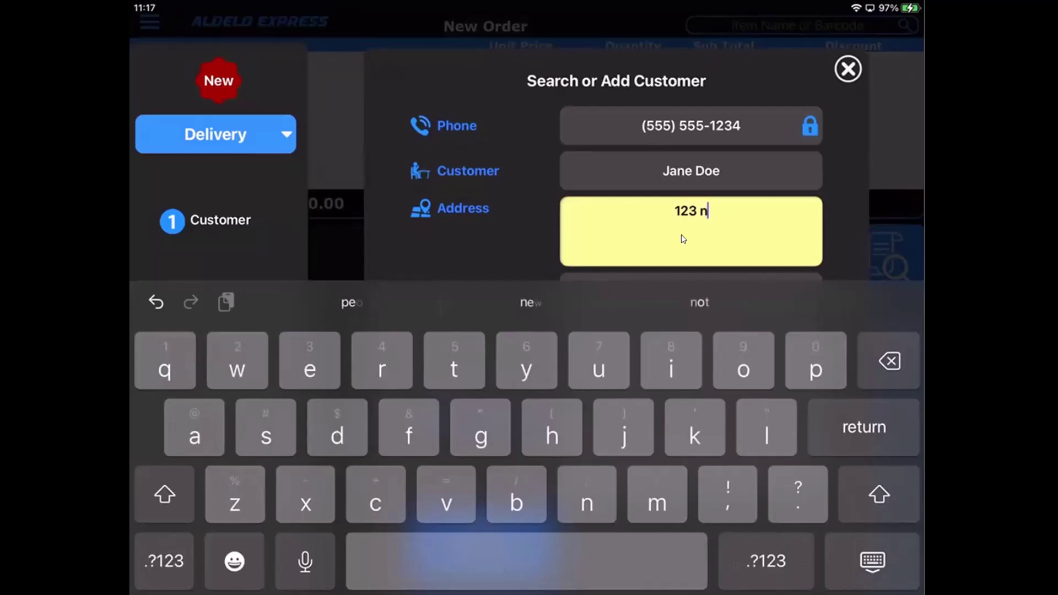
{"action": "type", "text": "owhere"}
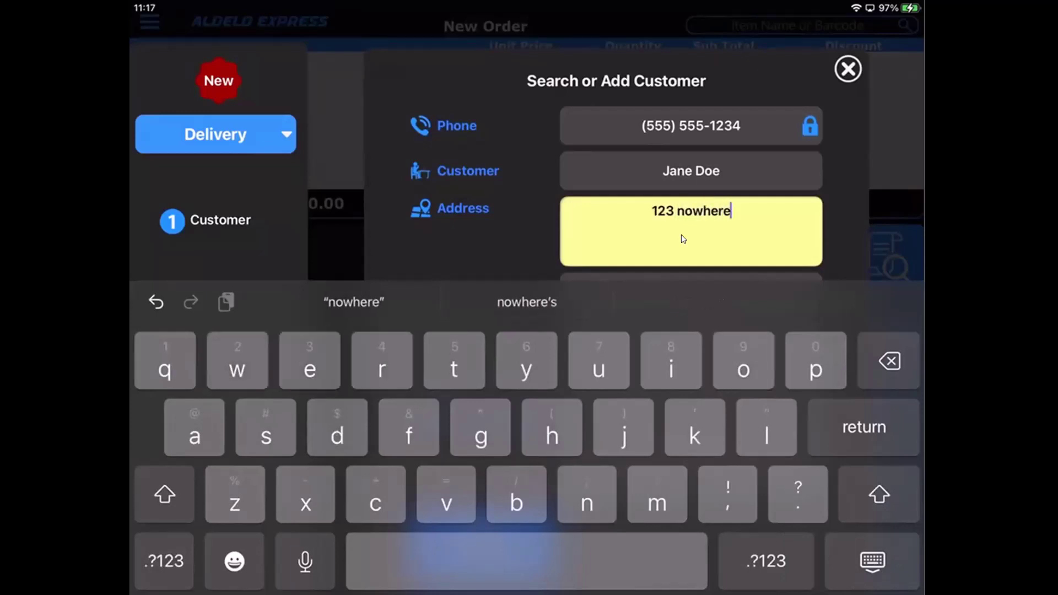
{"action": "scroll", "coordinate": [683, 238], "scroll_direction": "down", "scroll_amount": 5}
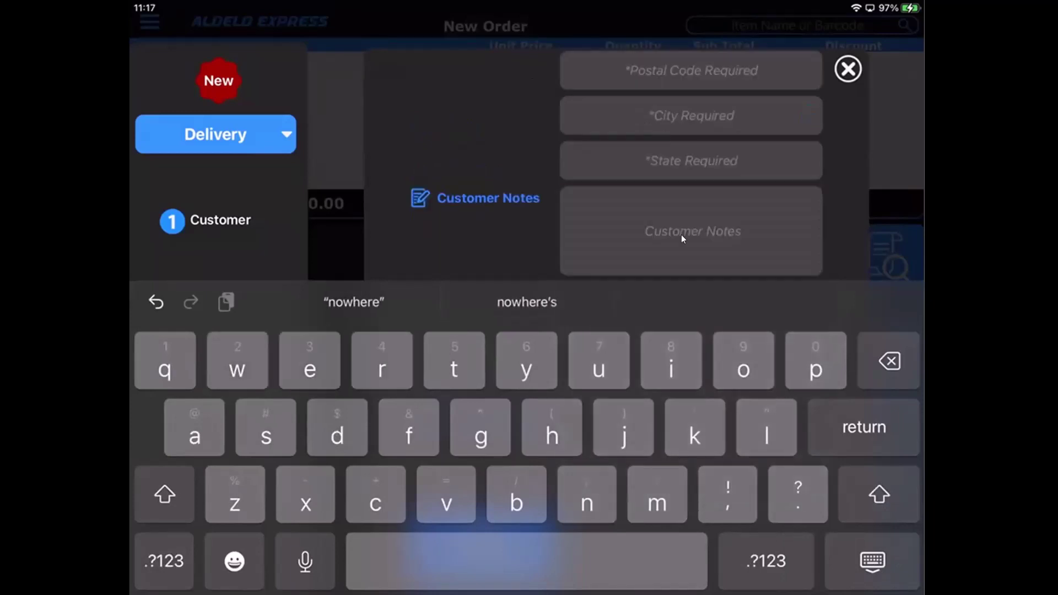
{"action": "left_click", "coordinate": [691, 70]}
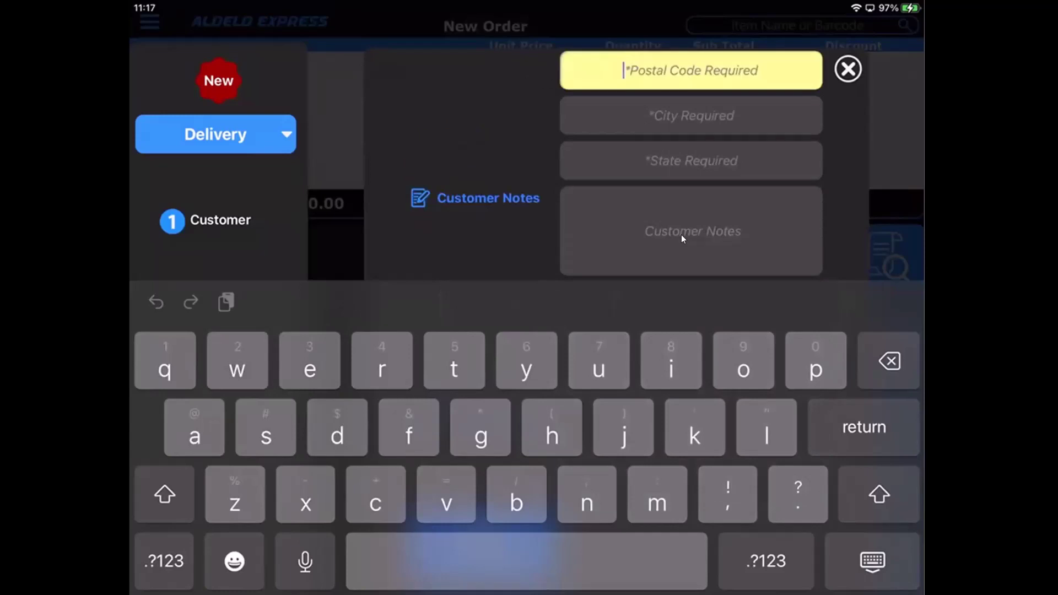
{"action": "left_click", "coordinate": [164, 562]}
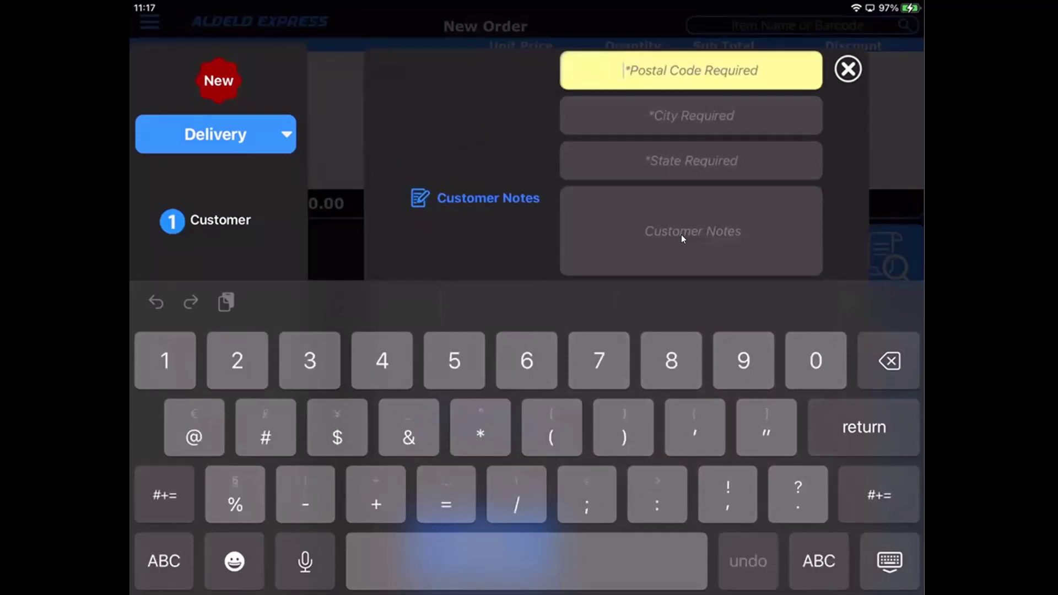
{"action": "type", "text": "94566"}
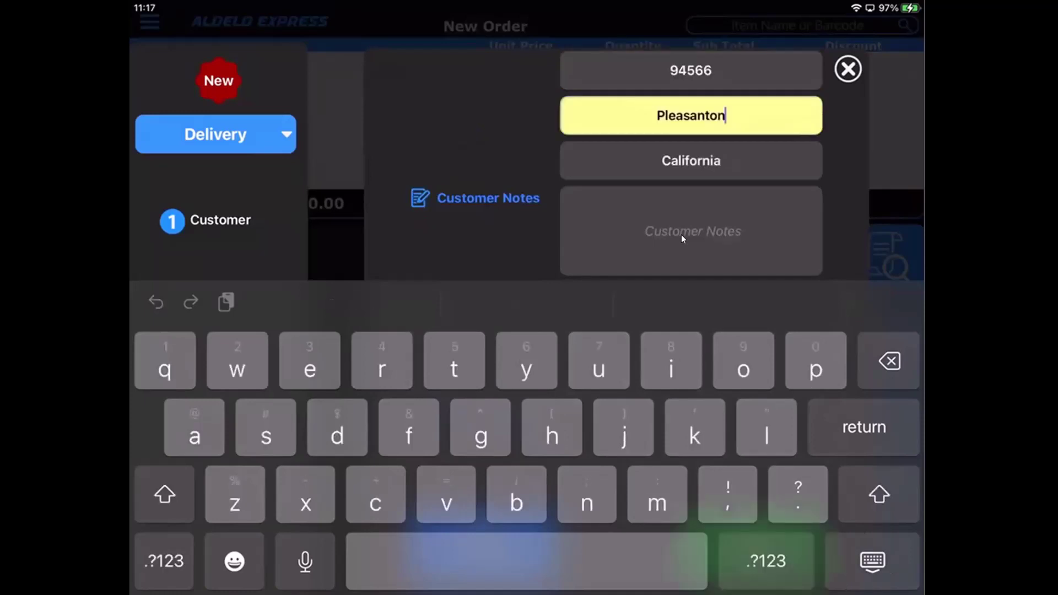
{"action": "left_click", "coordinate": [873, 561]}
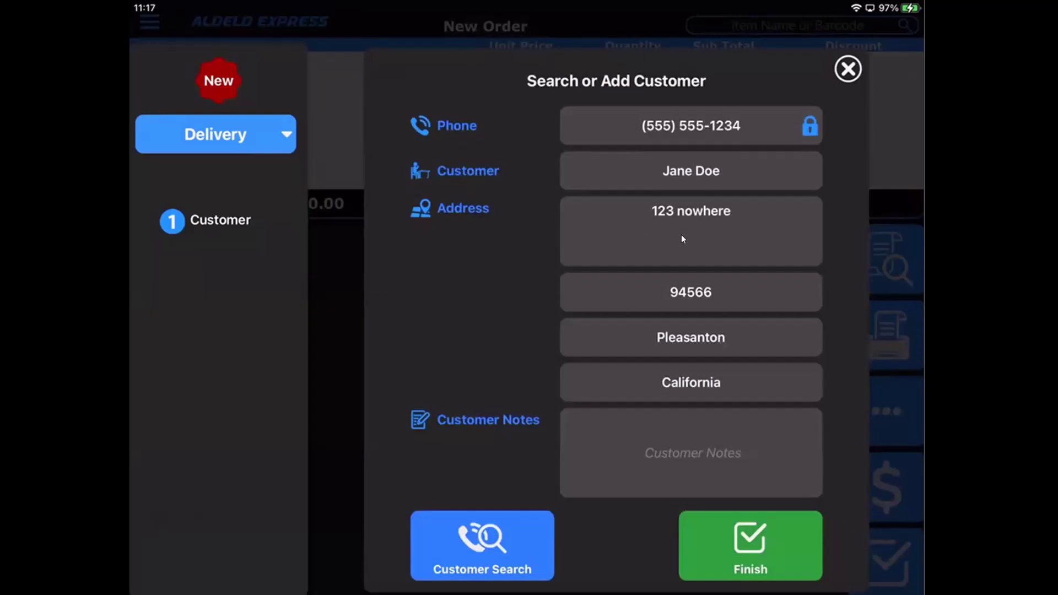
{"action": "scroll", "coordinate": [681, 234], "scroll_direction": "down", "scroll_amount": 5}
{"action": "scroll", "coordinate": [682, 234], "scroll_direction": "down", "scroll_amount": 5}
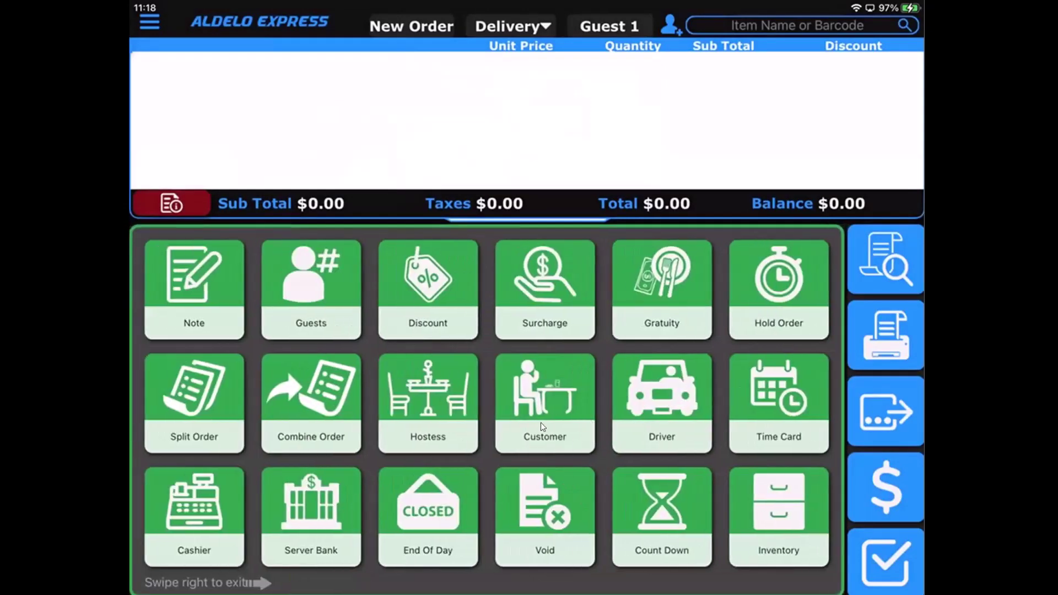
{"action": "left_click", "coordinate": [541, 423]}
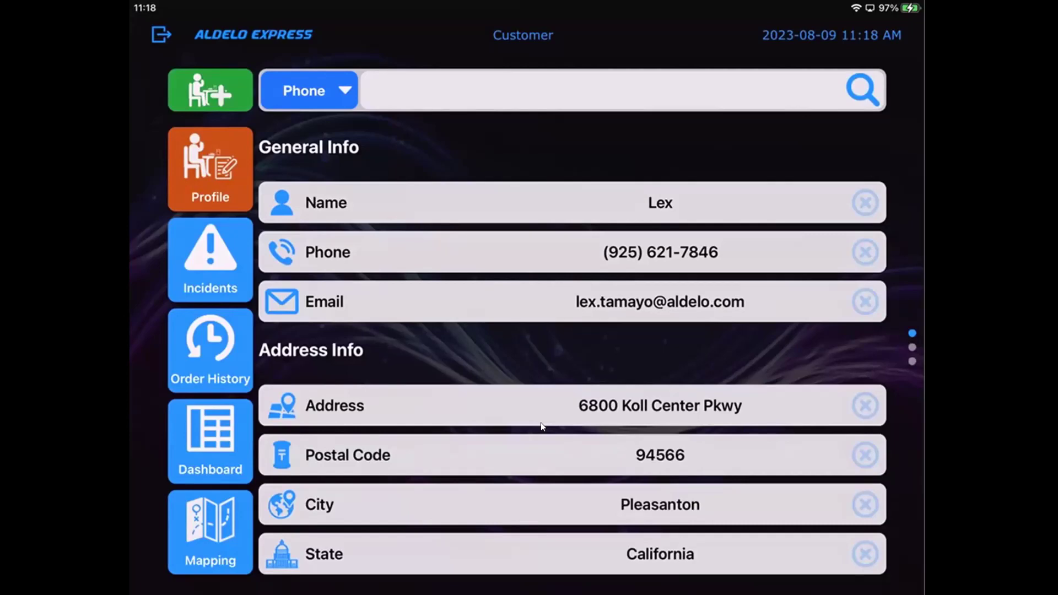
{"action": "scroll", "coordinate": [540, 422], "scroll_direction": "down", "scroll_amount": 3}
{"action": "scroll", "coordinate": [540, 422], "scroll_direction": "up", "scroll_amount": 3}
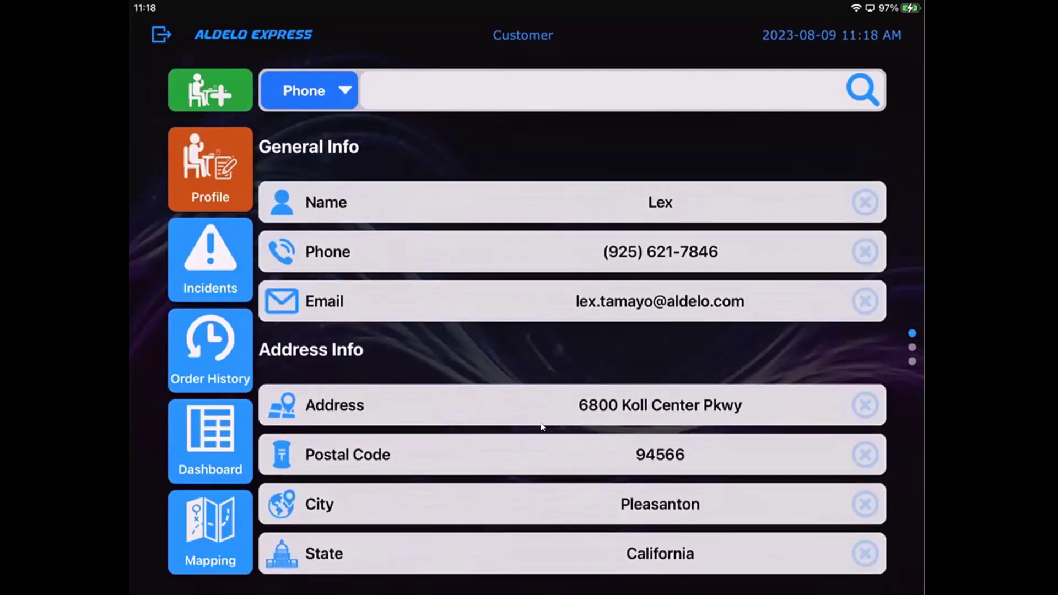
{"action": "scroll", "coordinate": [541, 423], "scroll_direction": "down", "scroll_amount": 10}
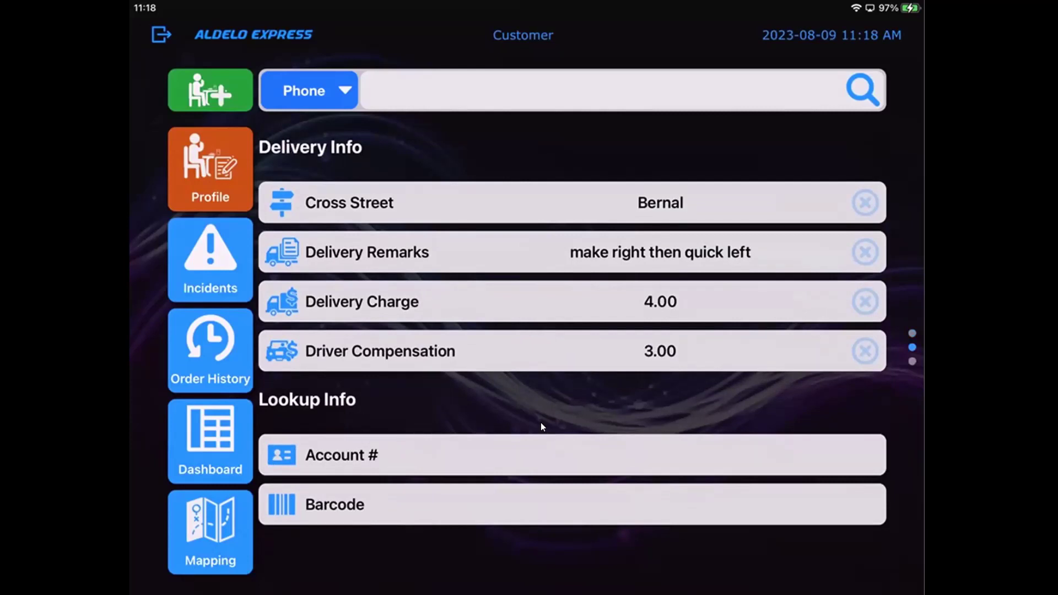
{"action": "scroll", "coordinate": [540, 427], "scroll_direction": "down", "scroll_amount": 5}
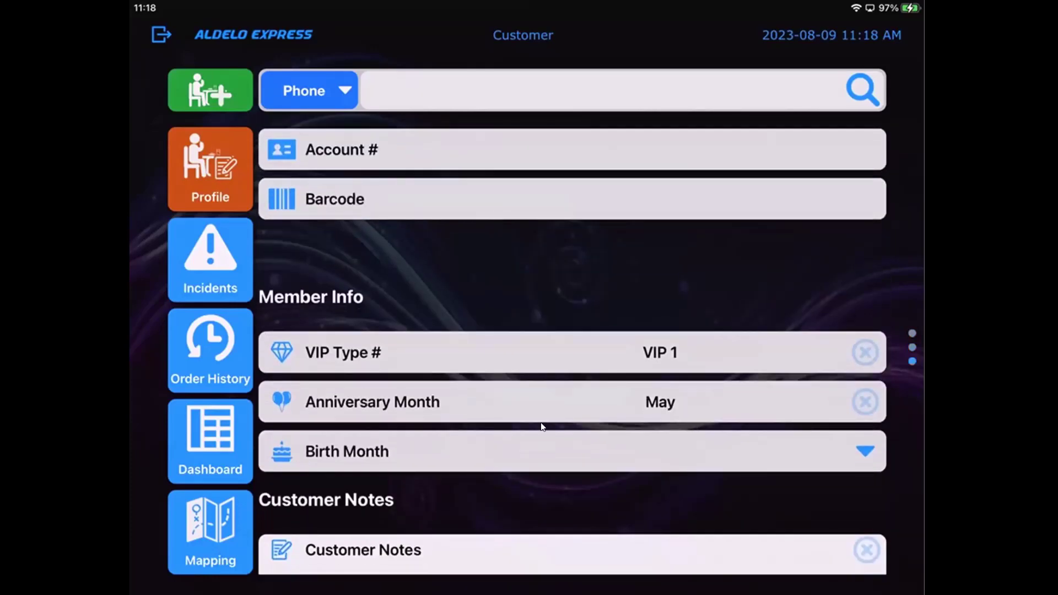
{"action": "scroll", "coordinate": [540, 426], "scroll_direction": "down", "scroll_amount": 3}
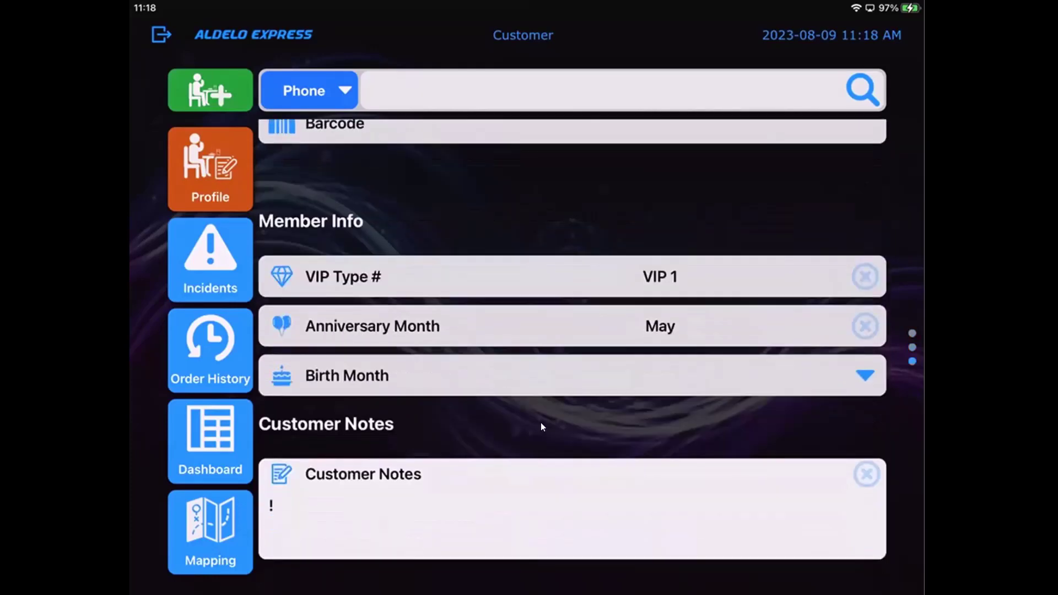
{"action": "scroll", "coordinate": [541, 426], "scroll_direction": "up", "scroll_amount": 8}
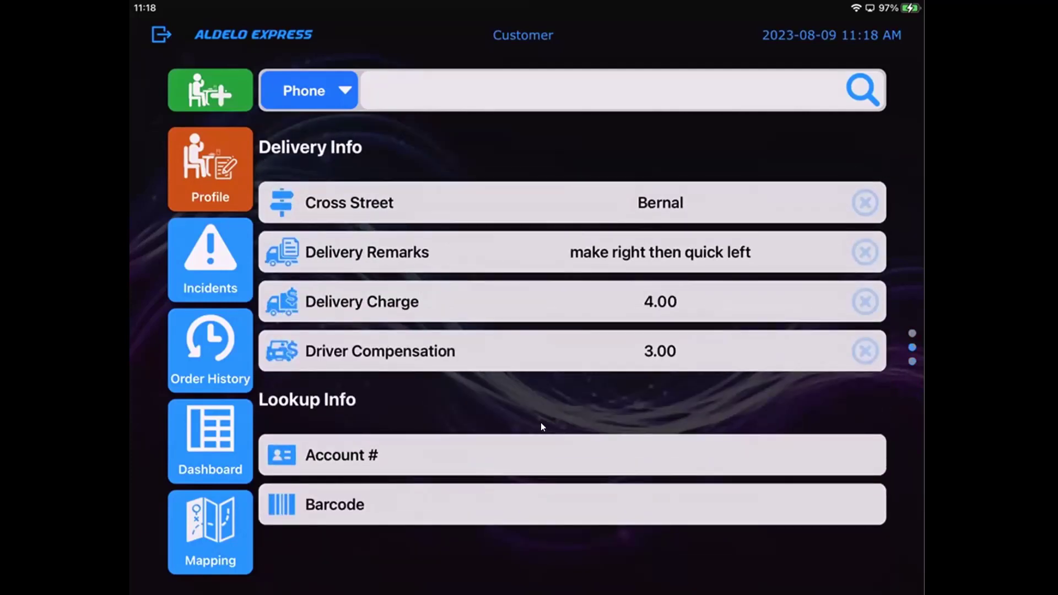
Add an incident reading 'Customer slipped' to the customer's incidents list.
{"action": "left_click", "coordinate": [227, 286]}
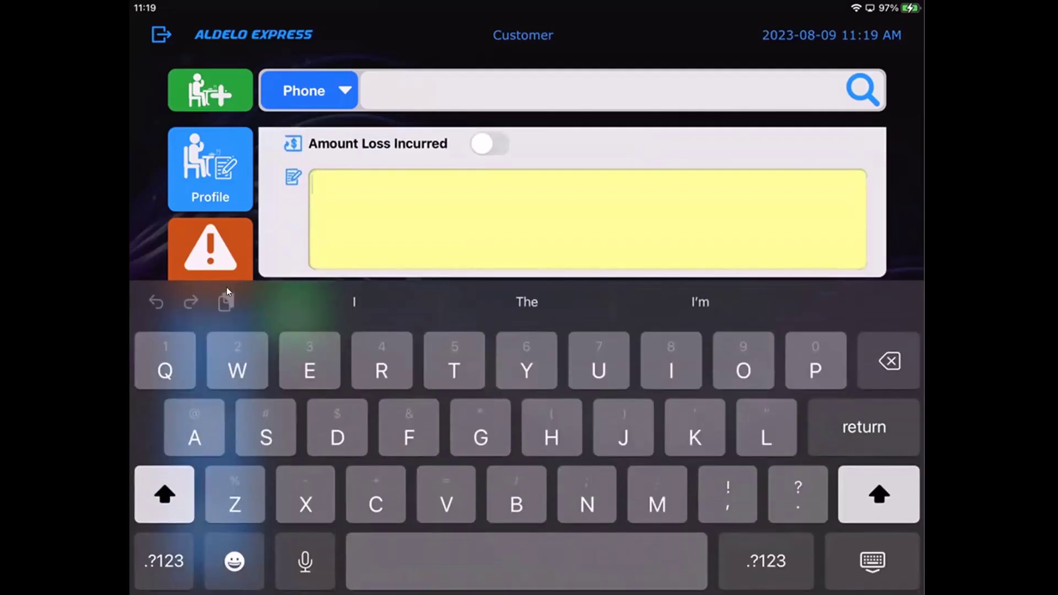
{"action": "type", "text": "Cust"}
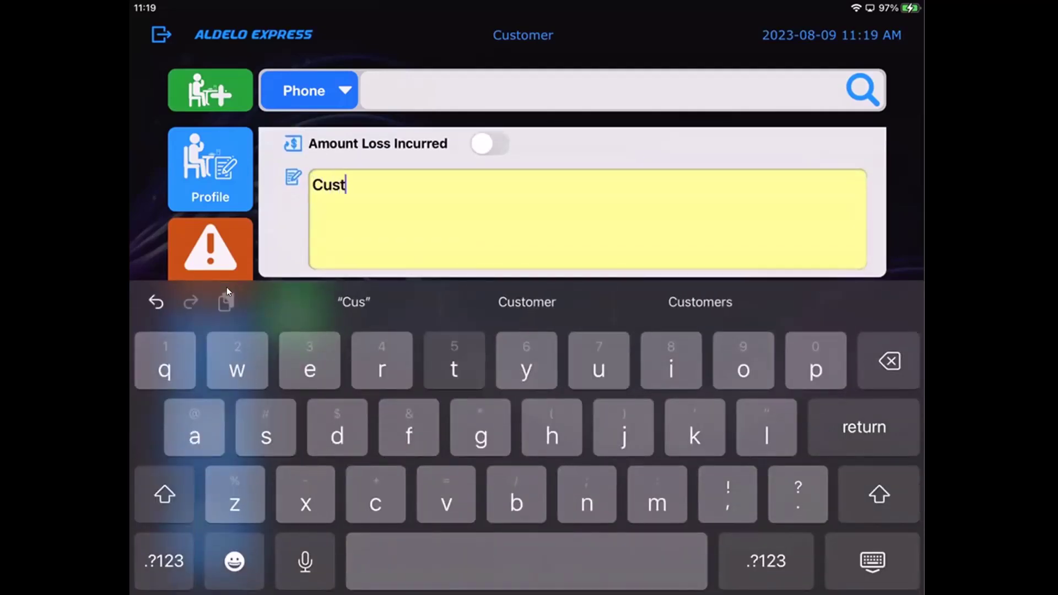
{"action": "type", "text": "omer "}
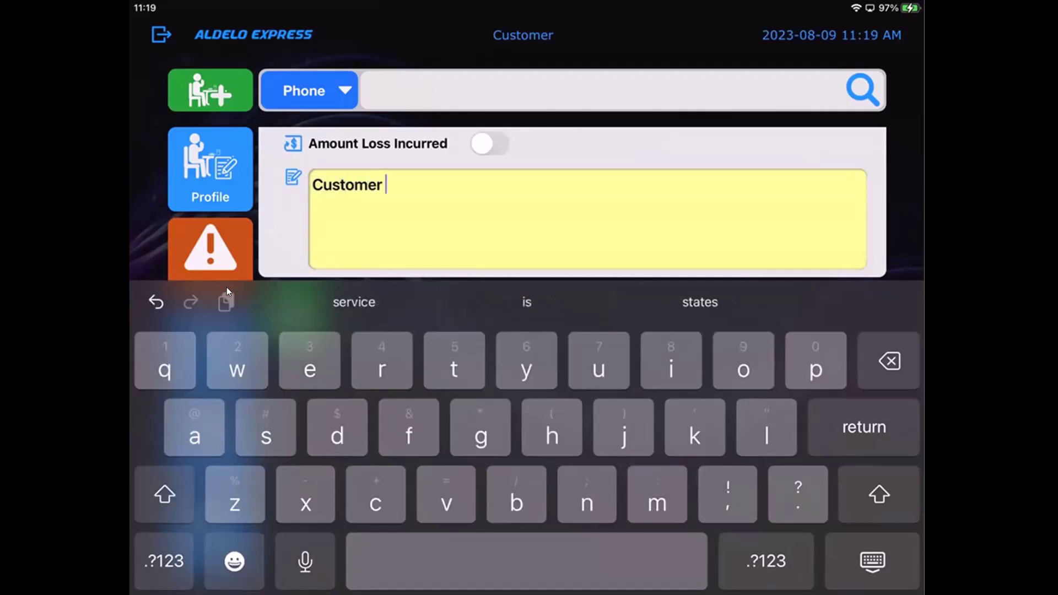
{"action": "type", "text": "sl"}
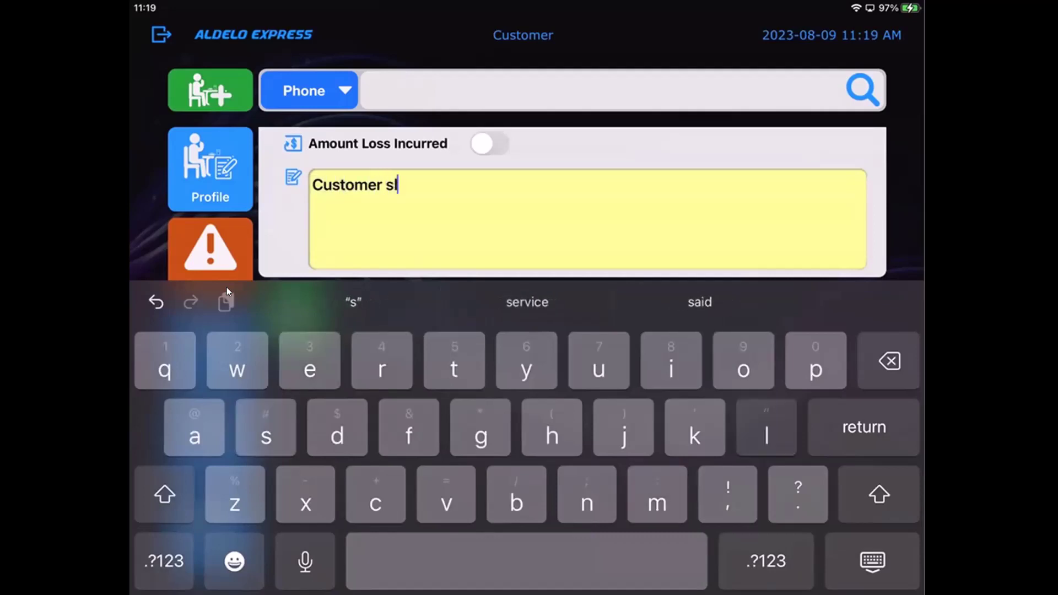
{"action": "type", "text": "ipped"}
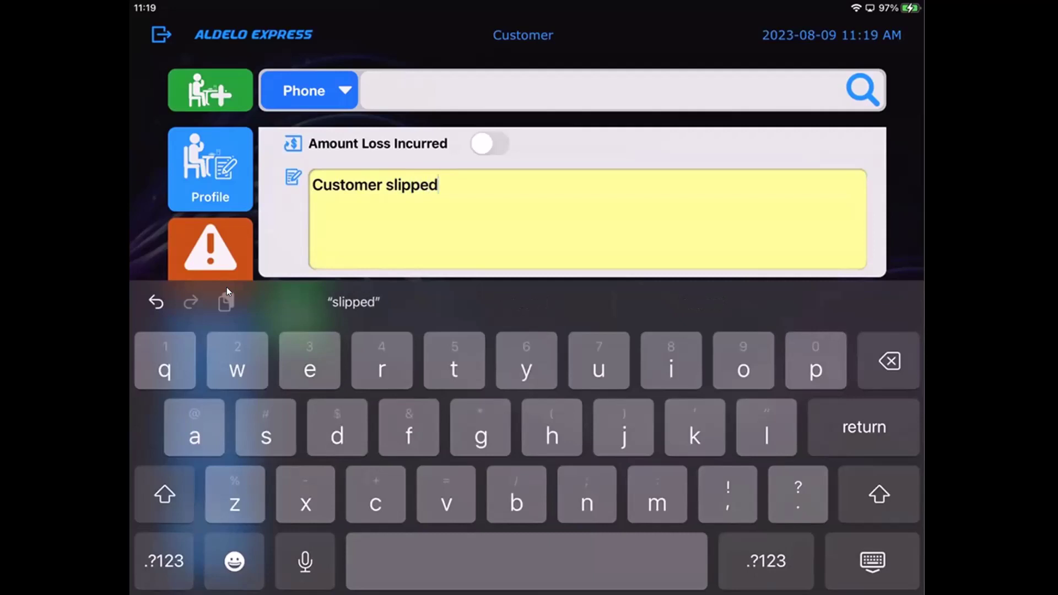
{"action": "key", "text": "Return"}
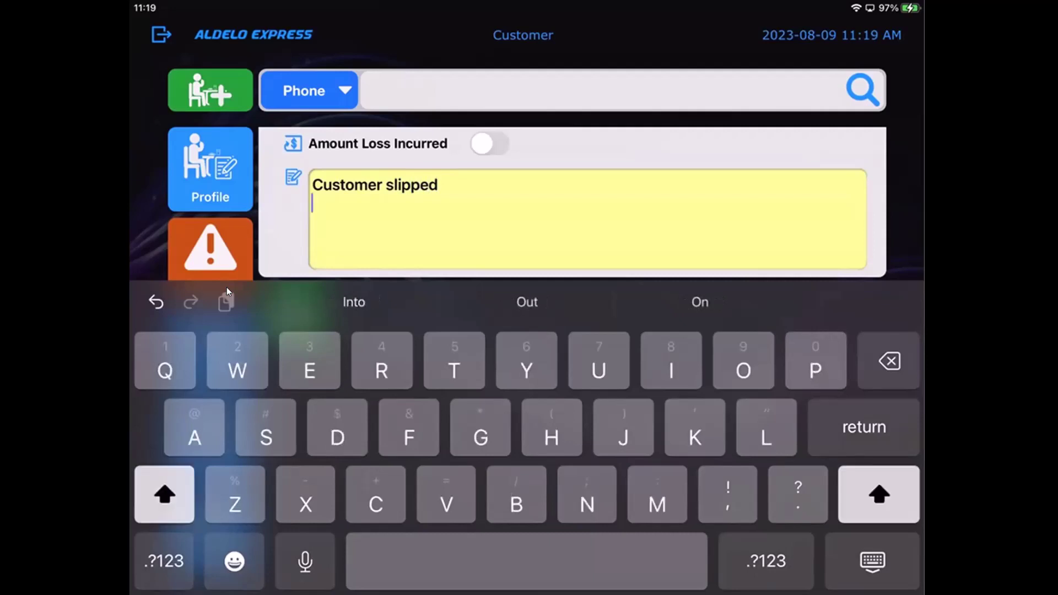
{"action": "key", "text": "Escape"}
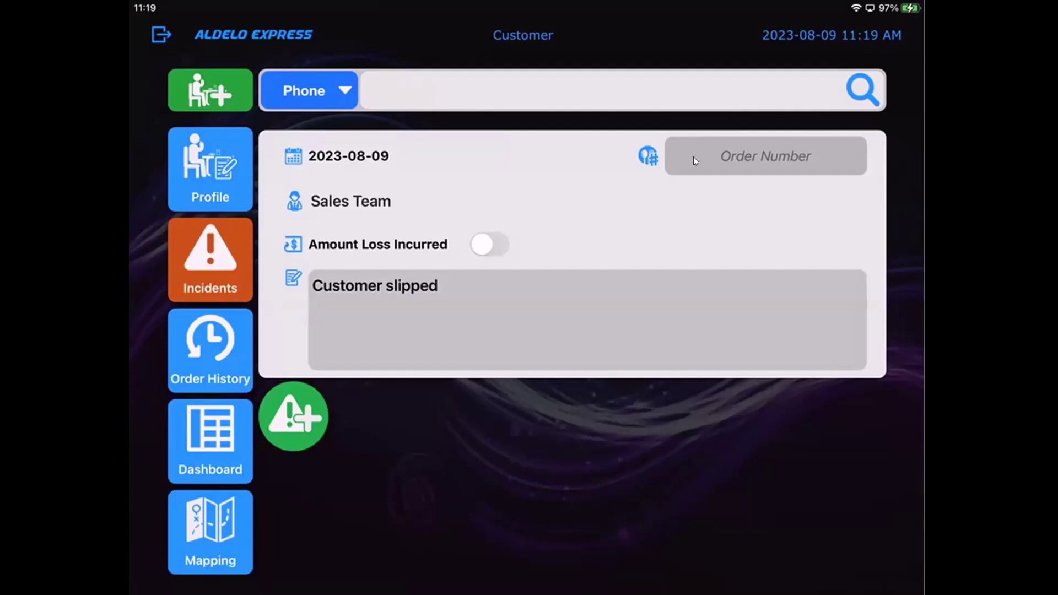
{"action": "scroll", "coordinate": [693, 157], "scroll_direction": "right", "scroll_amount": 3}
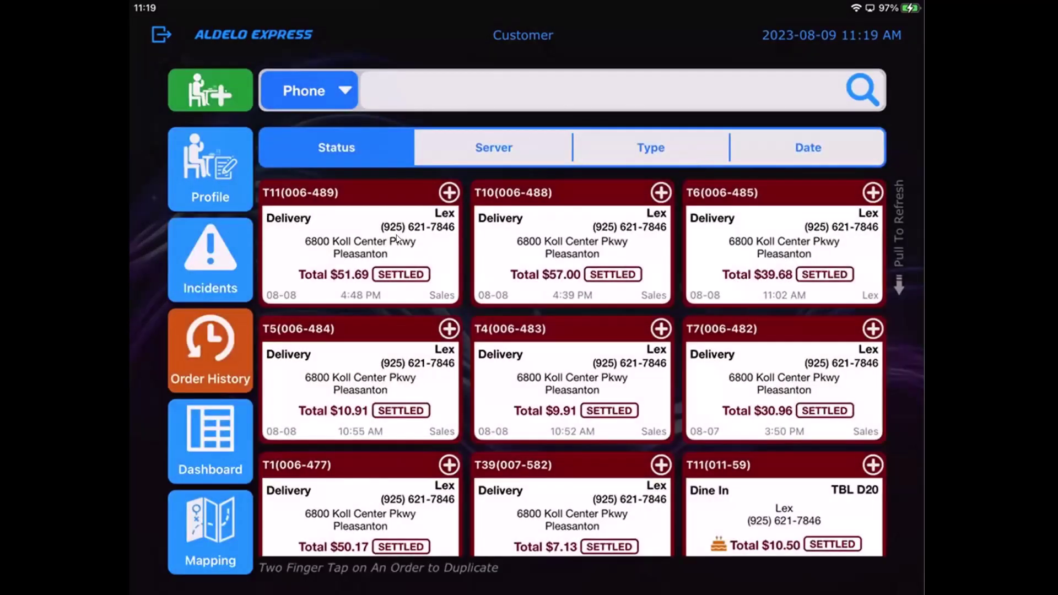
{"action": "left_click", "coordinate": [346, 257]}
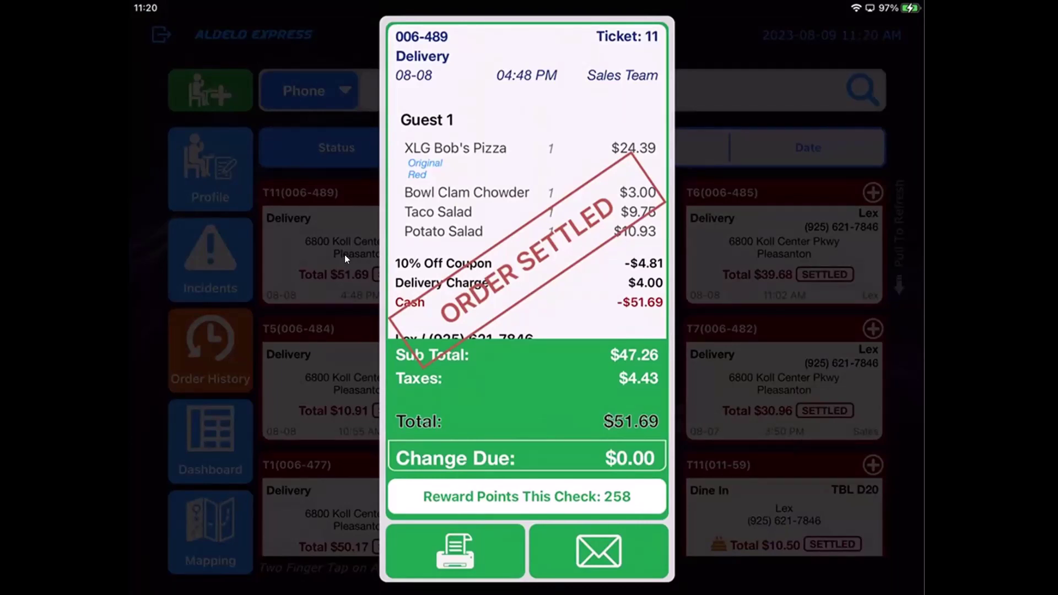
{"action": "left_click", "coordinate": [345, 255]}
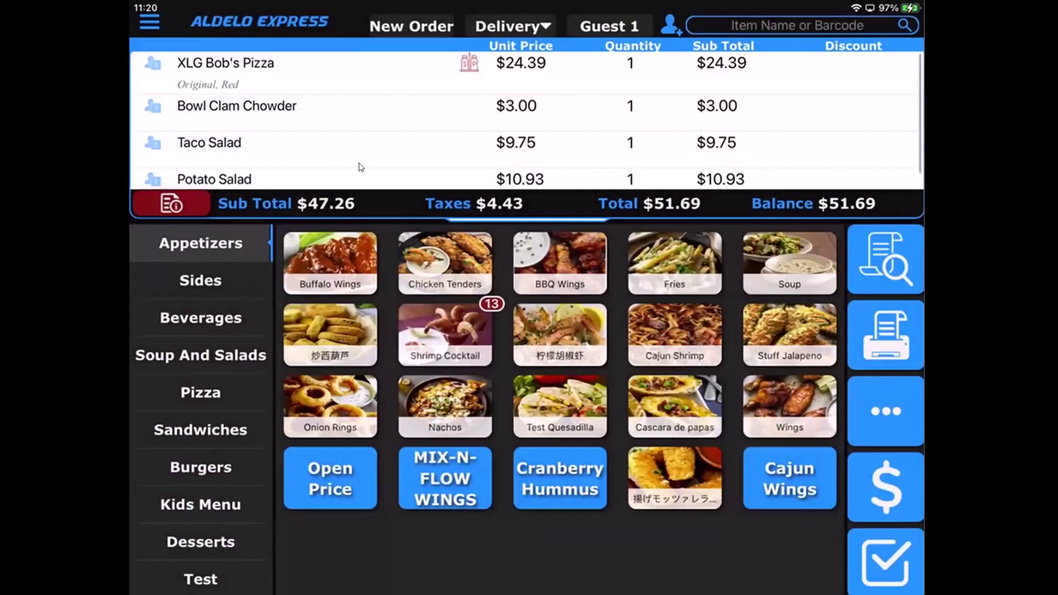
{"action": "scroll", "coordinate": [359, 167], "scroll_direction": "down", "scroll_amount": 1}
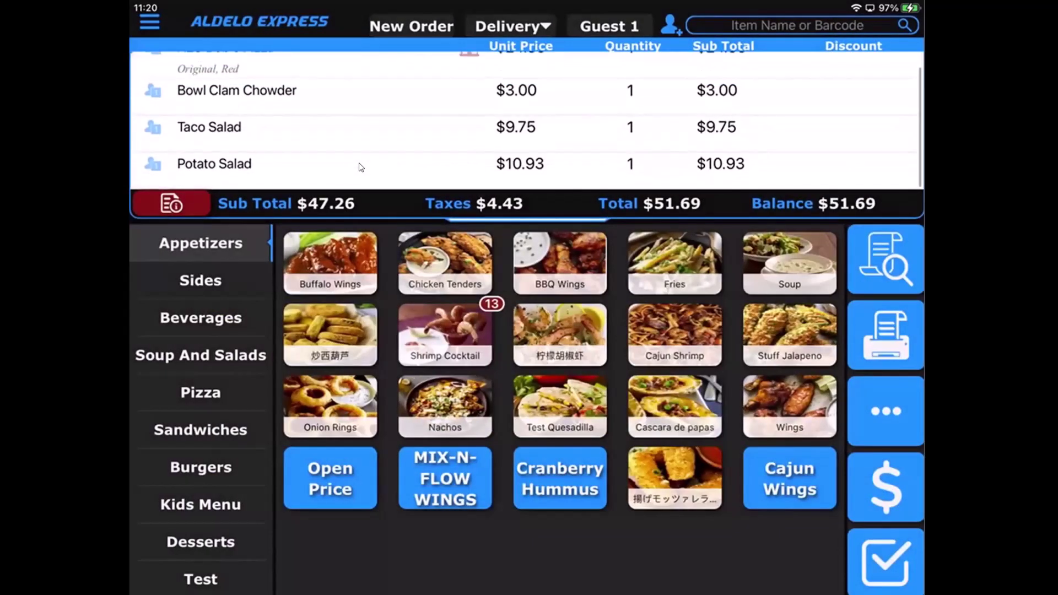
{"action": "scroll", "coordinate": [359, 167], "scroll_direction": "right", "scroll_amount": 2}
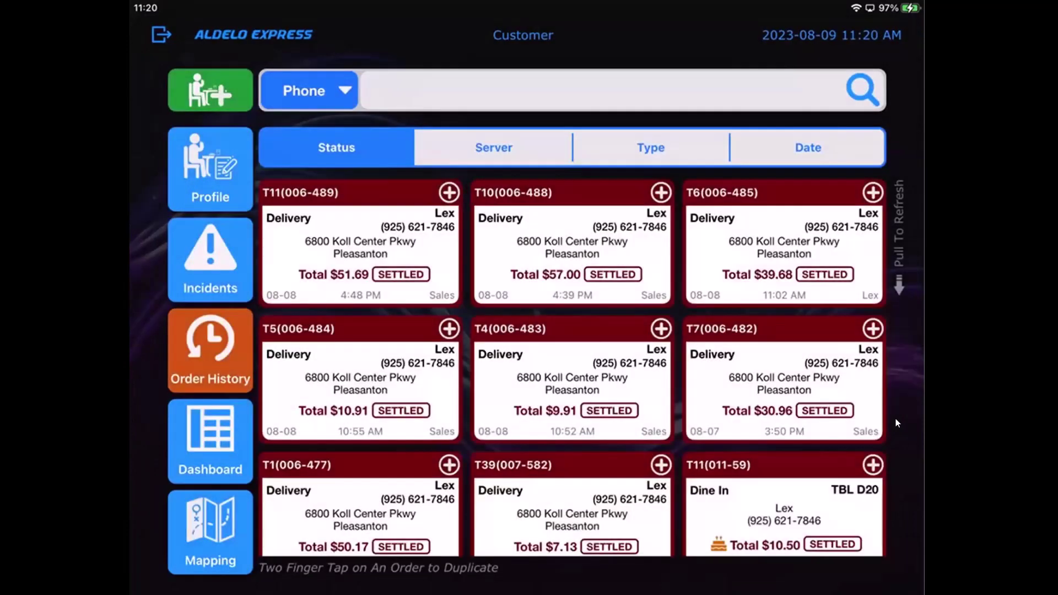
Reorder the $51.69 order's items and void the Taco Salad.
{"action": "left_click", "coordinate": [365, 249]}
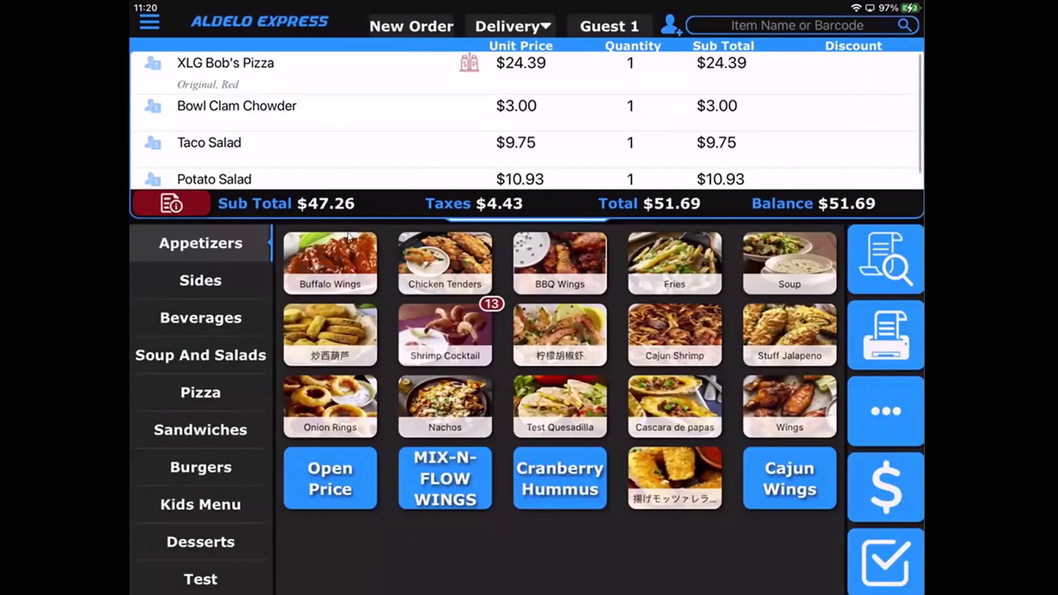
{"action": "scroll", "coordinate": [355, 134], "scroll_direction": "down", "scroll_amount": 3}
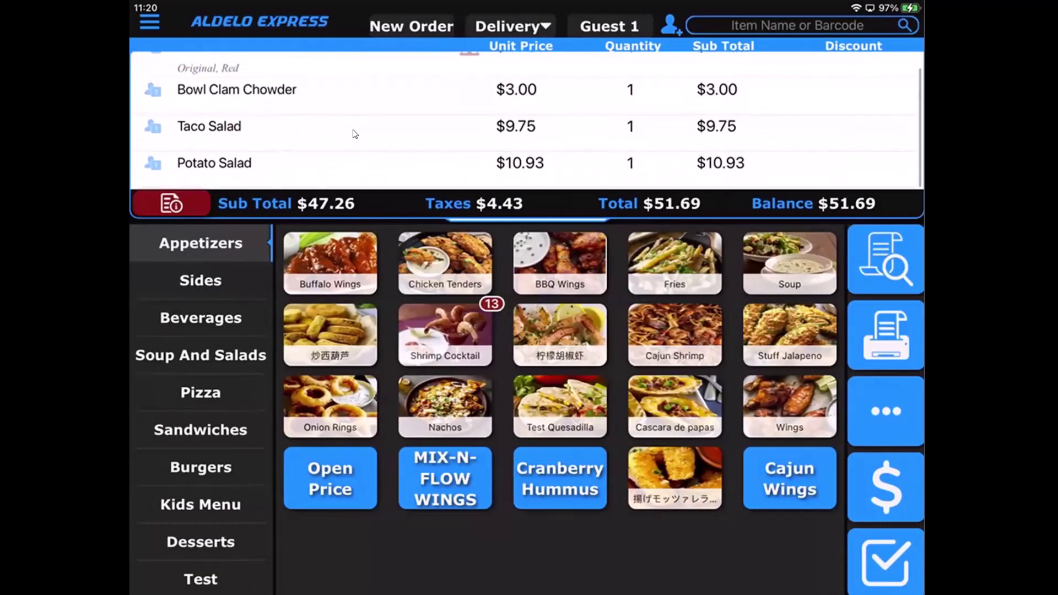
{"action": "left_click", "coordinate": [355, 134]}
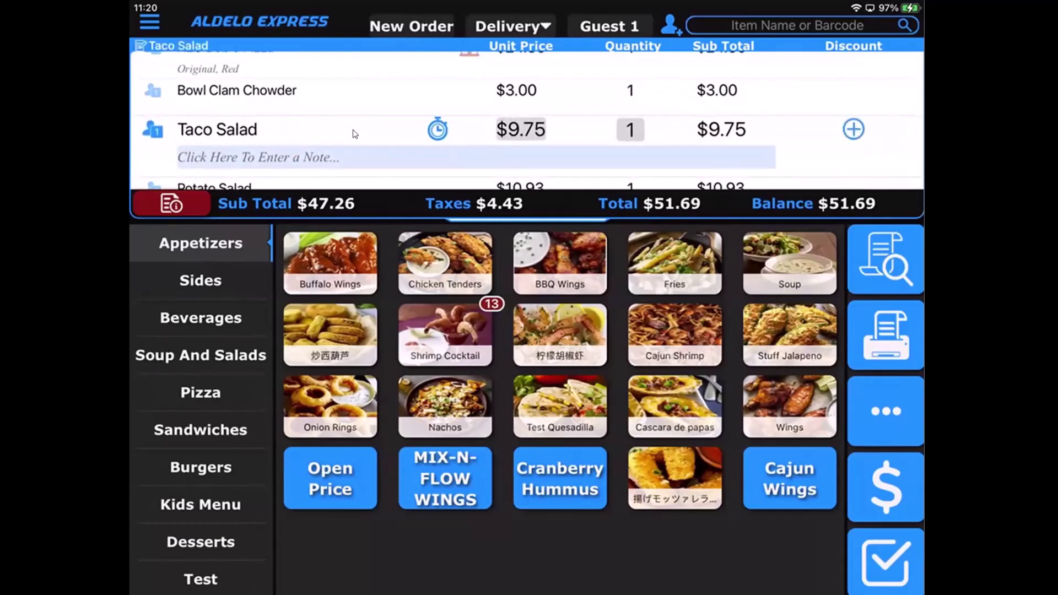
{"action": "scroll", "coordinate": [355, 134], "scroll_direction": "right", "scroll_amount": 3}
{"action": "left_click", "coordinate": [895, 147]}
Void Bowl Clam Chowder, XLG Bob's Pizza and Potato Salad, leaving the order at $0.00.
{"action": "left_click_drag", "start_coordinate": [717, 105], "coordinate": [639, 105]}
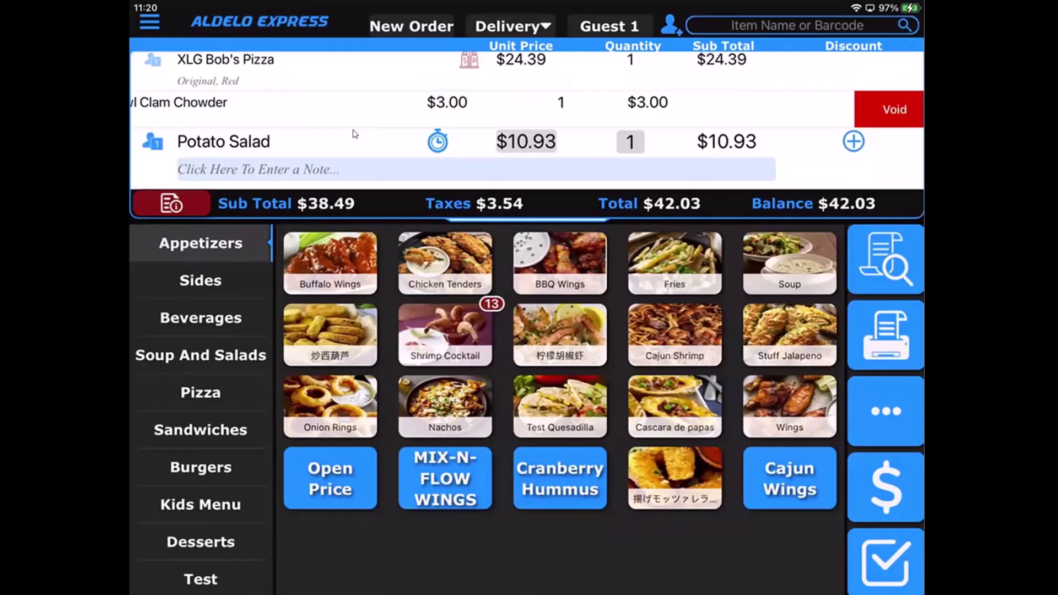
{"action": "left_click", "coordinate": [894, 109]}
{"action": "left_click_drag", "start_coordinate": [716, 72], "coordinate": [639, 71]}
{"action": "left_click", "coordinate": [895, 71]}
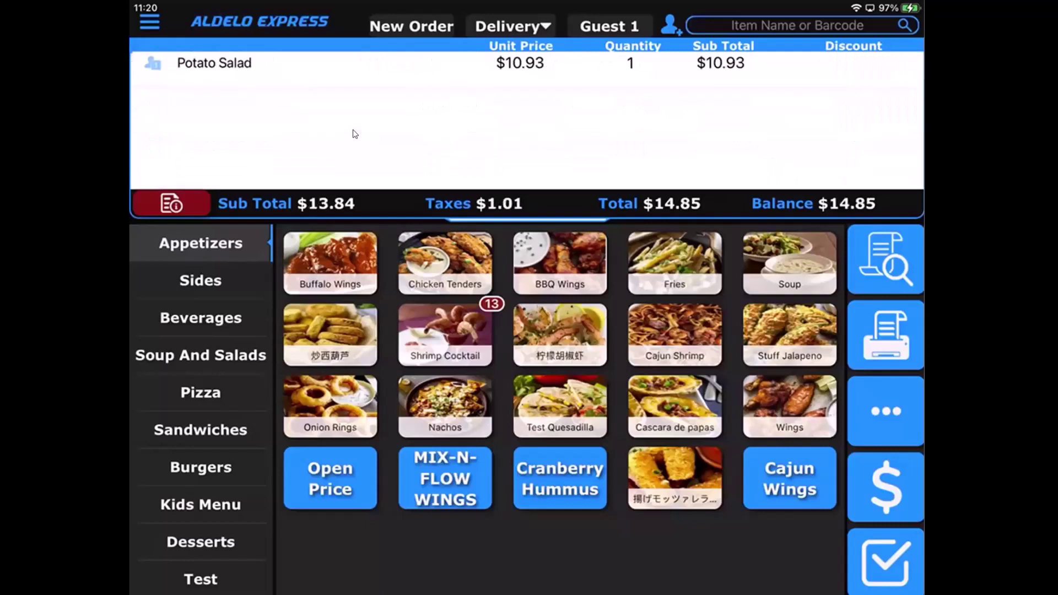
{"action": "left_click_drag", "start_coordinate": [717, 66], "coordinate": [640, 66]}
{"action": "left_click", "coordinate": [895, 70]}
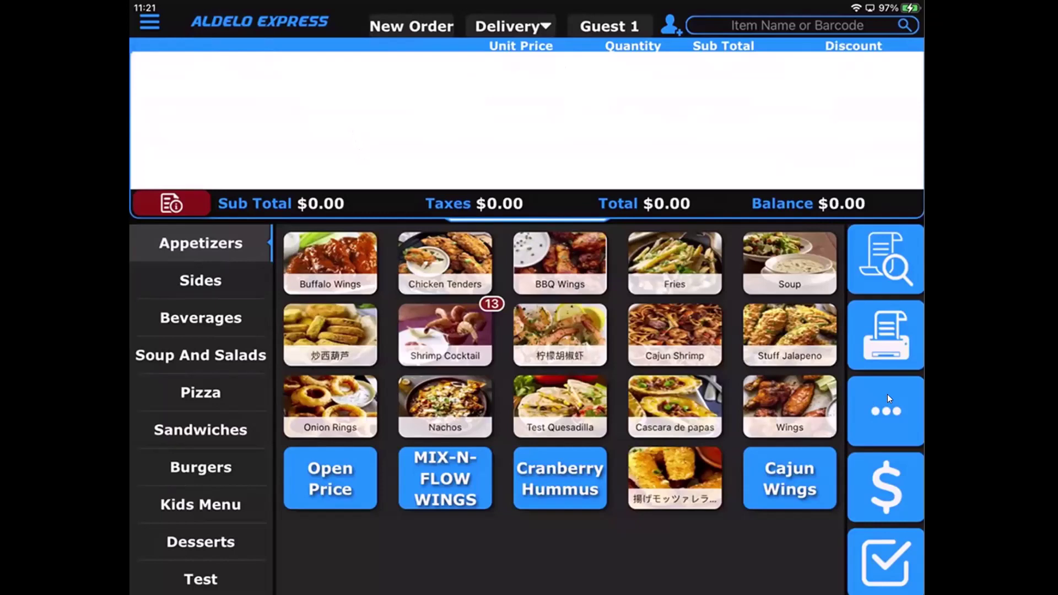
Open the customer's record and view their dashboard showing $3,509.96 across 135 checks.
{"action": "left_click", "coordinate": [892, 412]}
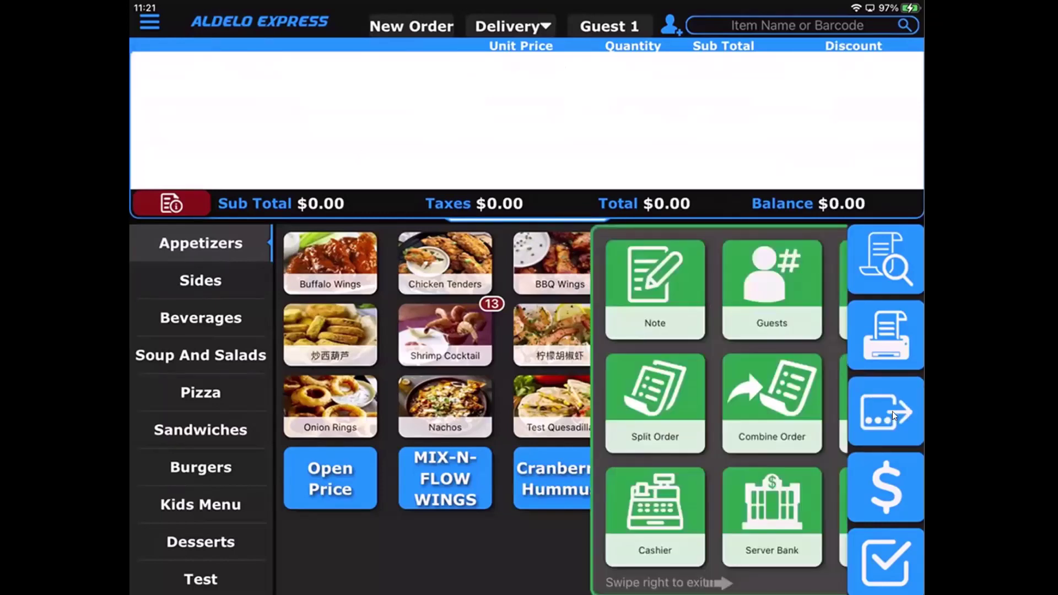
{"action": "left_click", "coordinate": [544, 403]}
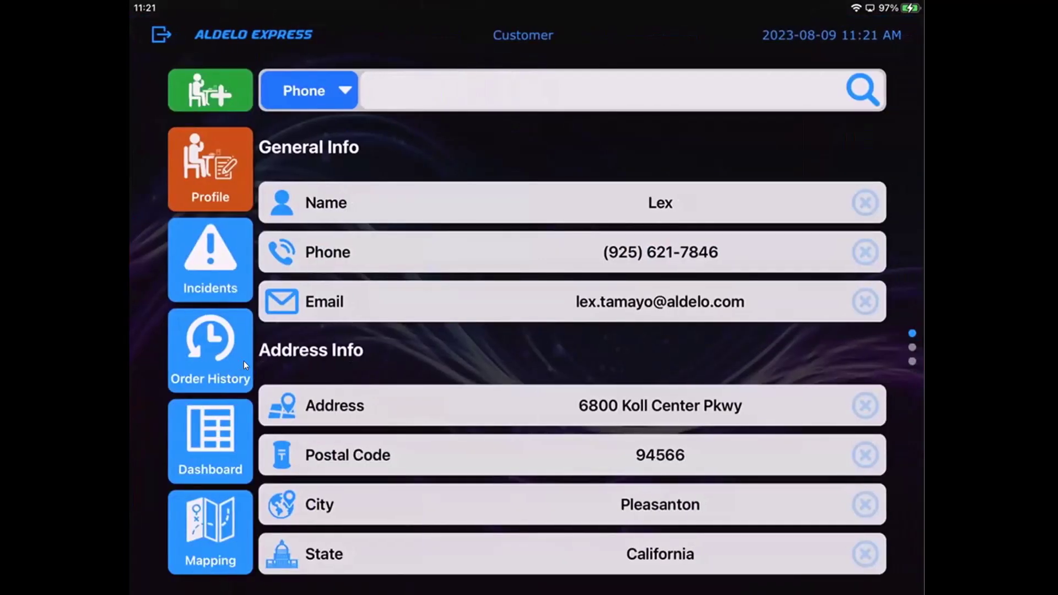
{"action": "left_click", "coordinate": [212, 445]}
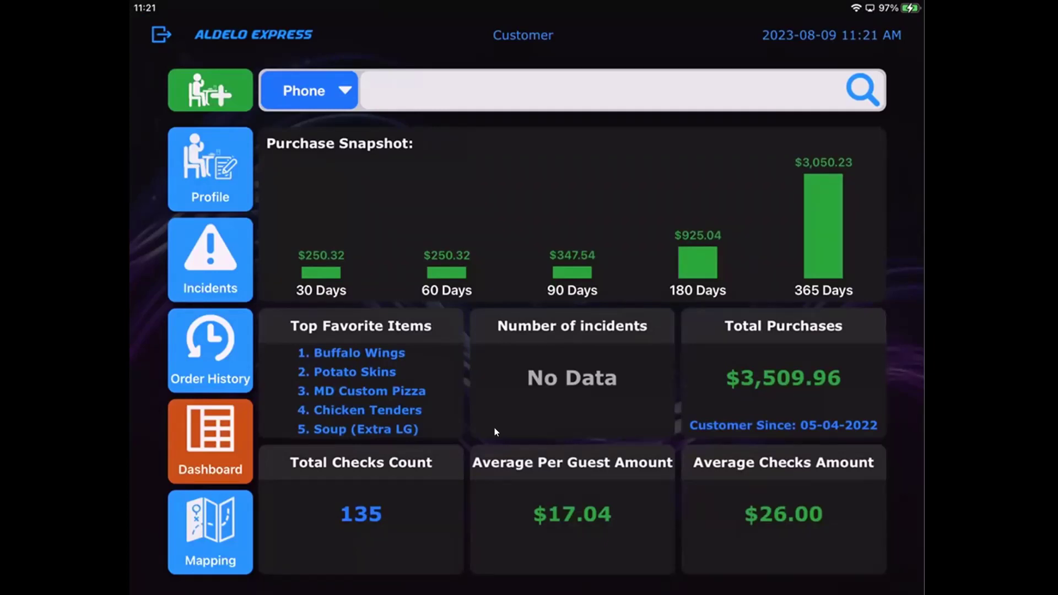
Show the customer's delivery route on the Mapping view, zoomed in on Pleasanton streets.
{"action": "left_click", "coordinate": [278, 517]}
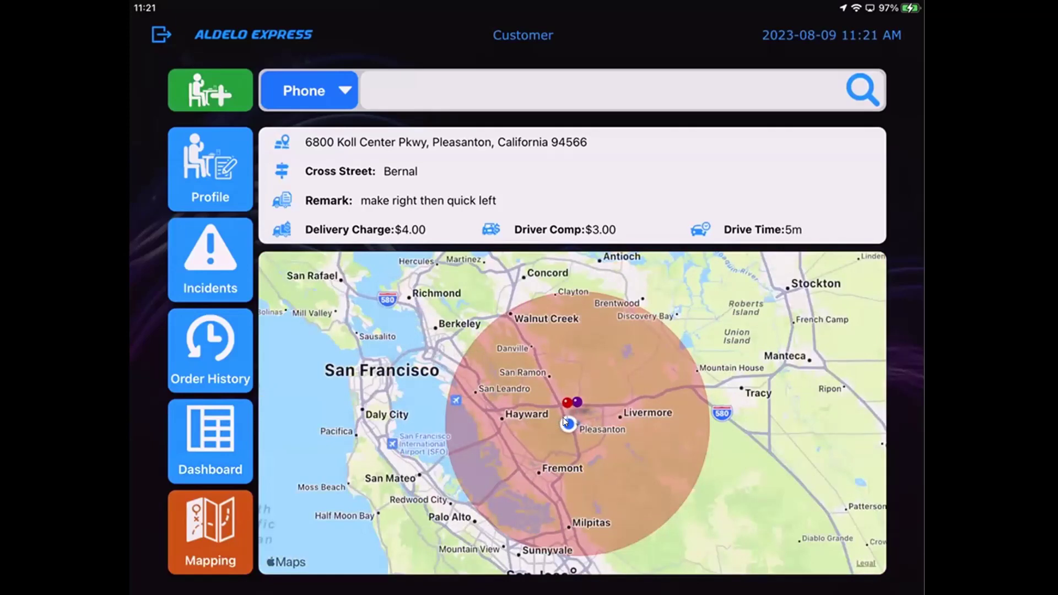
{"action": "scroll", "coordinate": [563, 422], "scroll_direction": "up", "scroll_amount": 5}
{"action": "scroll", "coordinate": [562, 422], "scroll_direction": "up", "scroll_amount": 5}
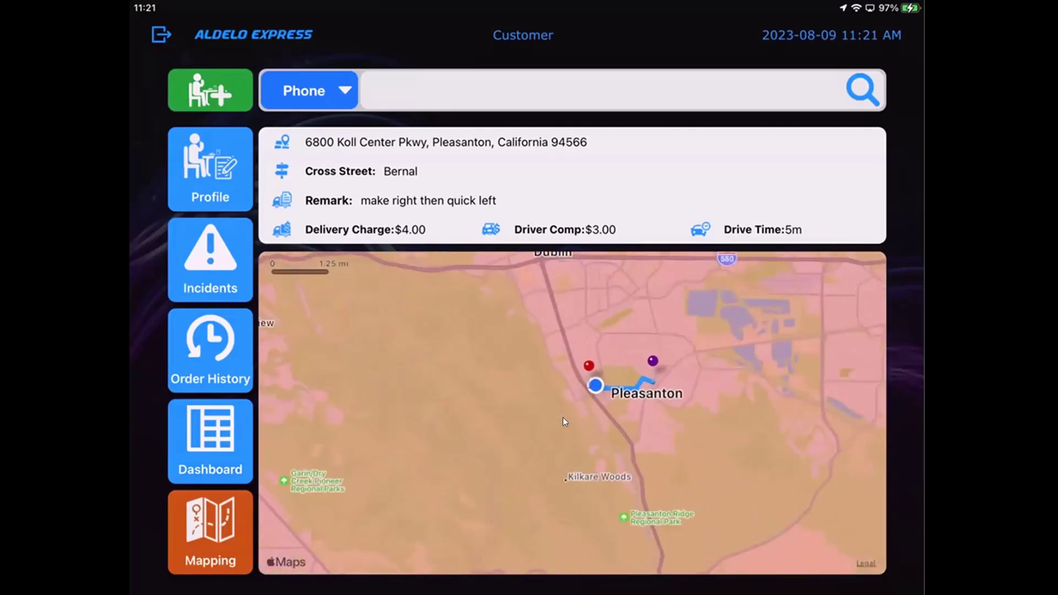